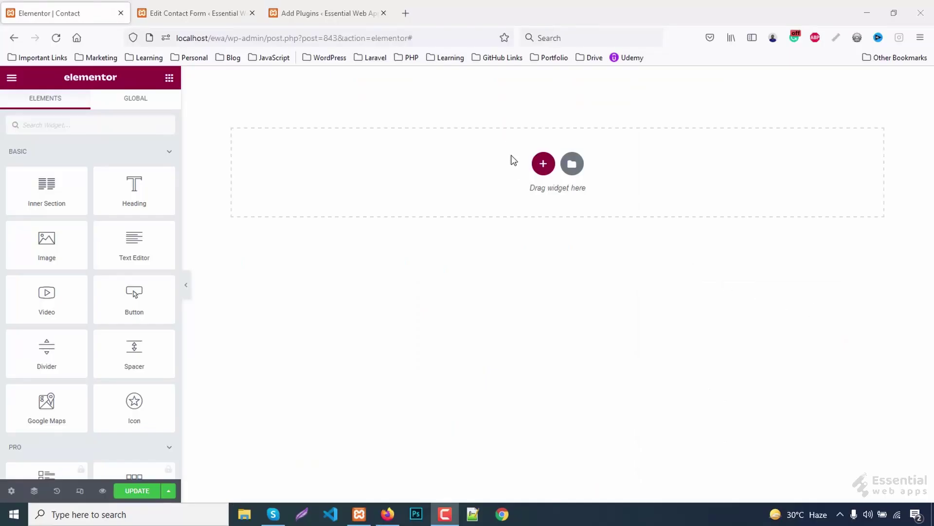
- Add a single-column section with 80 px top and bottom margin
left_click(543, 163)
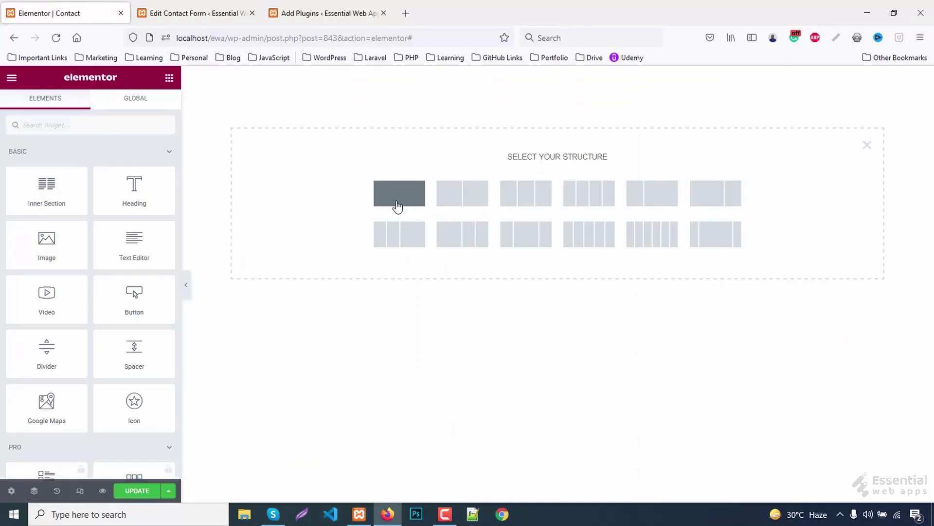
left_click(397, 206)
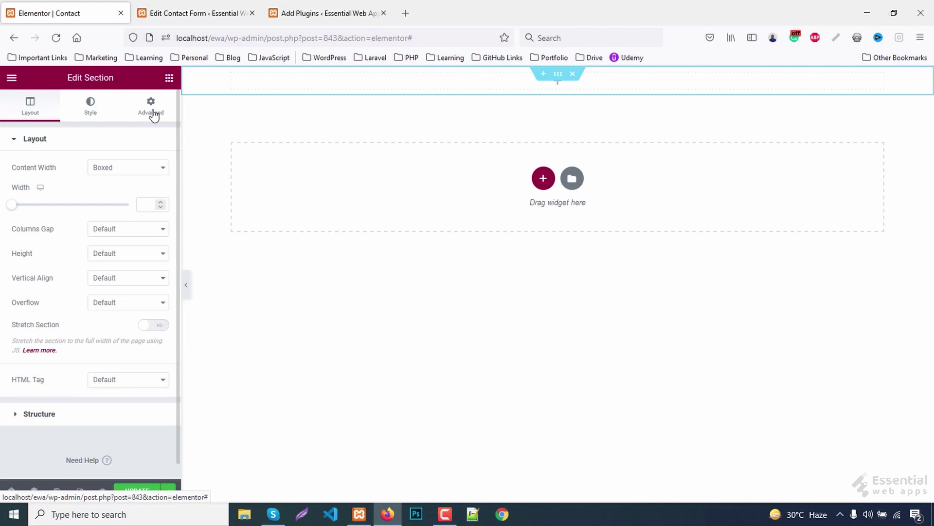
left_click(154, 112)
left_click(21, 179)
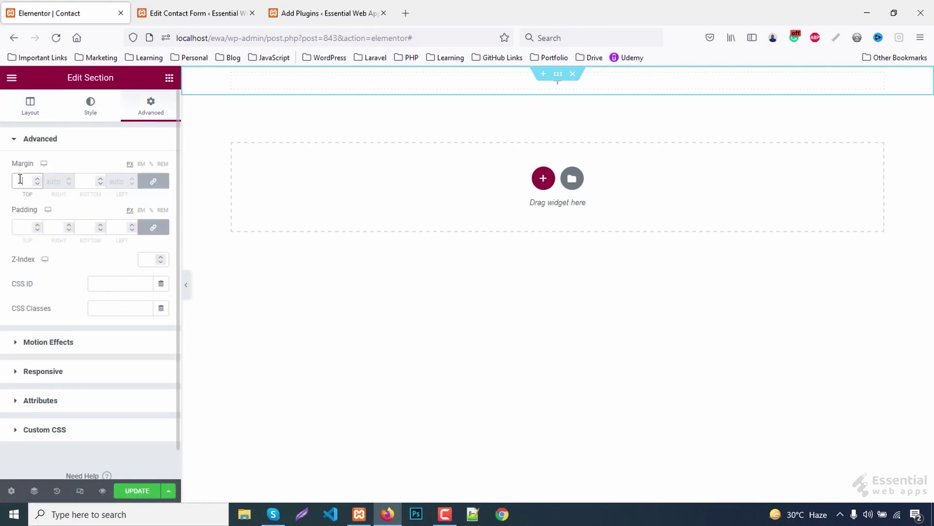
type("80")
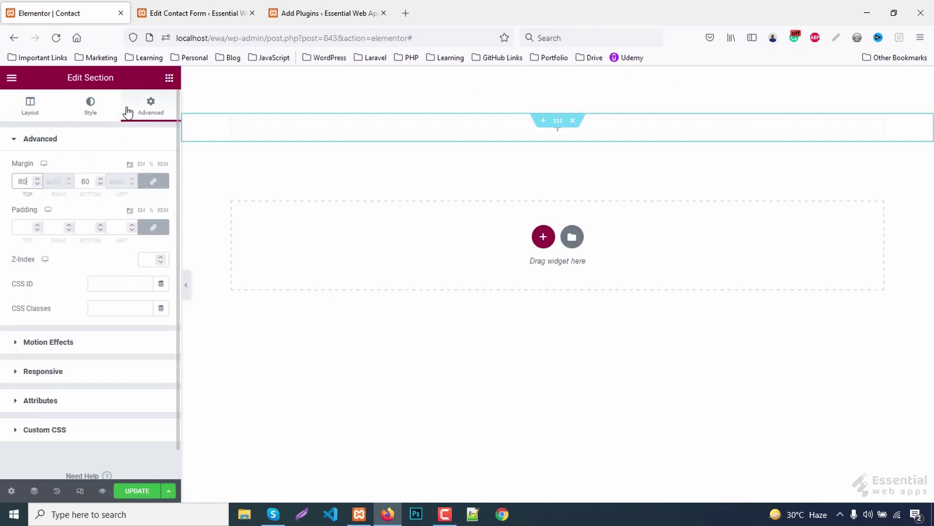
- Drop an Inner Section into it and duplicate a column to get three inner columns
left_click(170, 78)
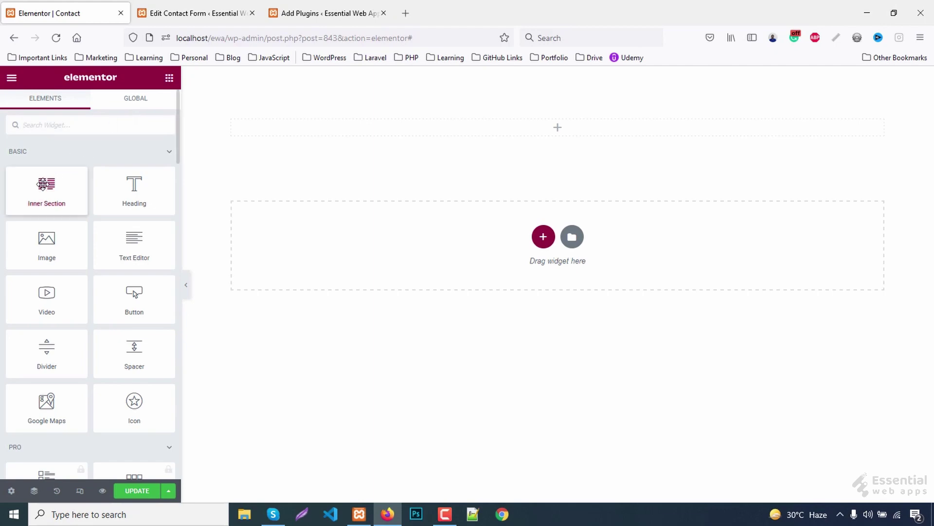
left_click_drag(43, 185, 497, 124)
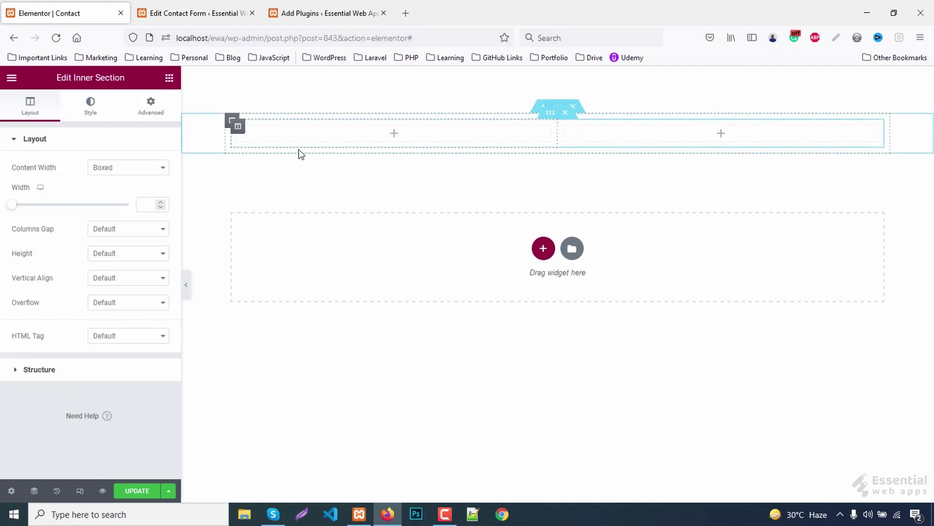
right_click(236, 130)
left_click(266, 159)
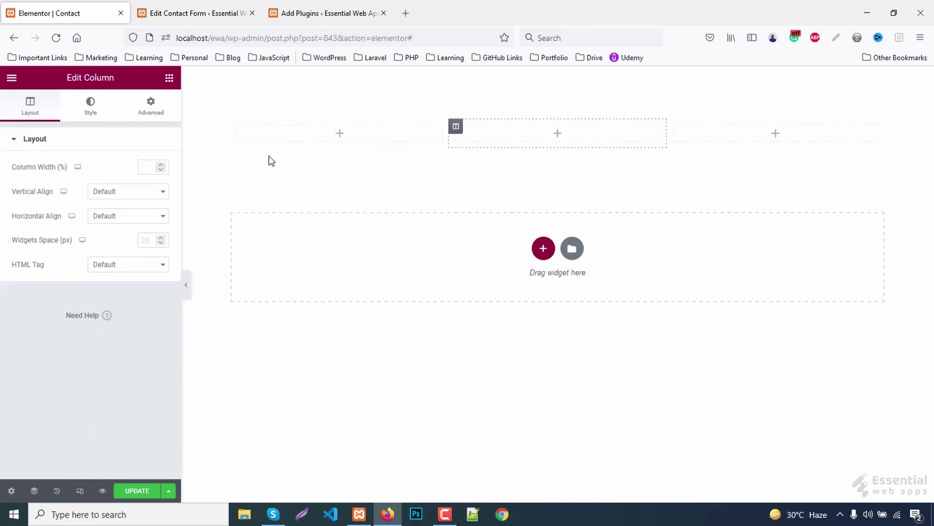
left_click(170, 79)
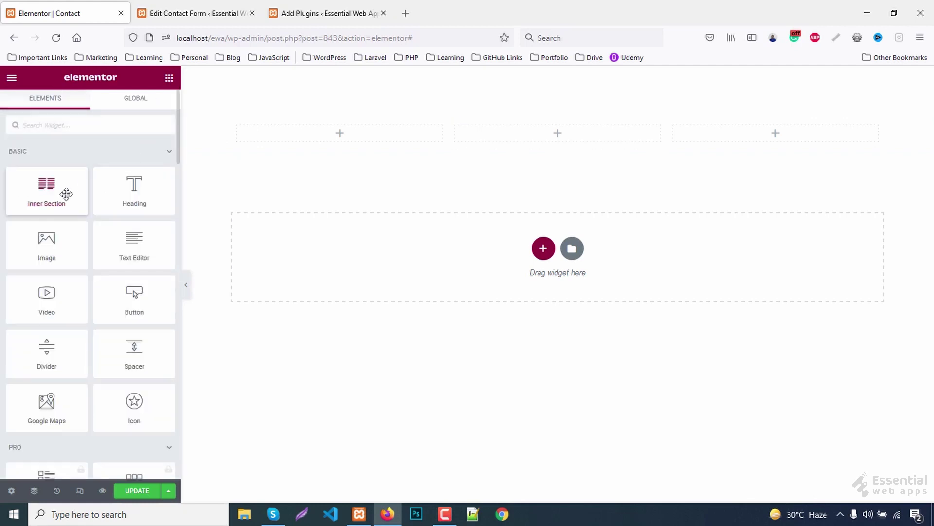
- Place an Icon widget in the first column showing the Map marker icon
type("i")
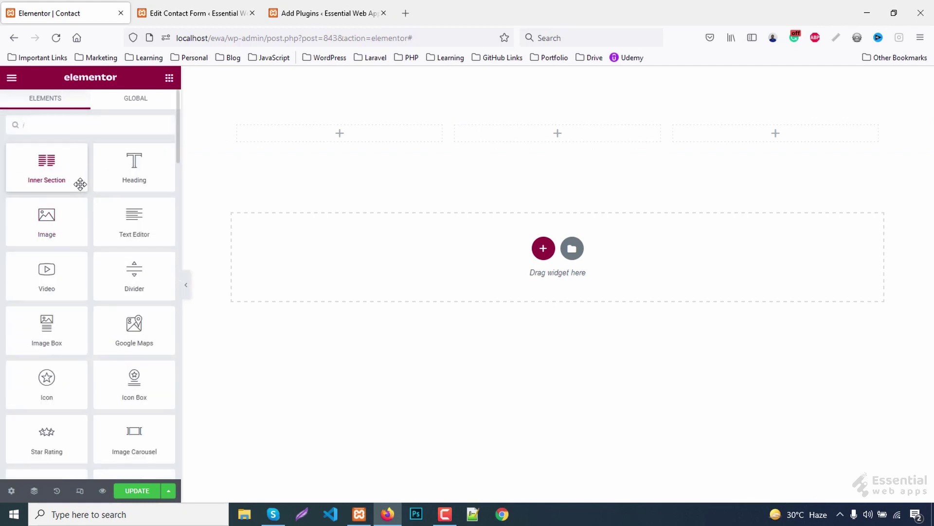
type("c")
left_click_drag(45, 163, 351, 139)
left_click(72, 201)
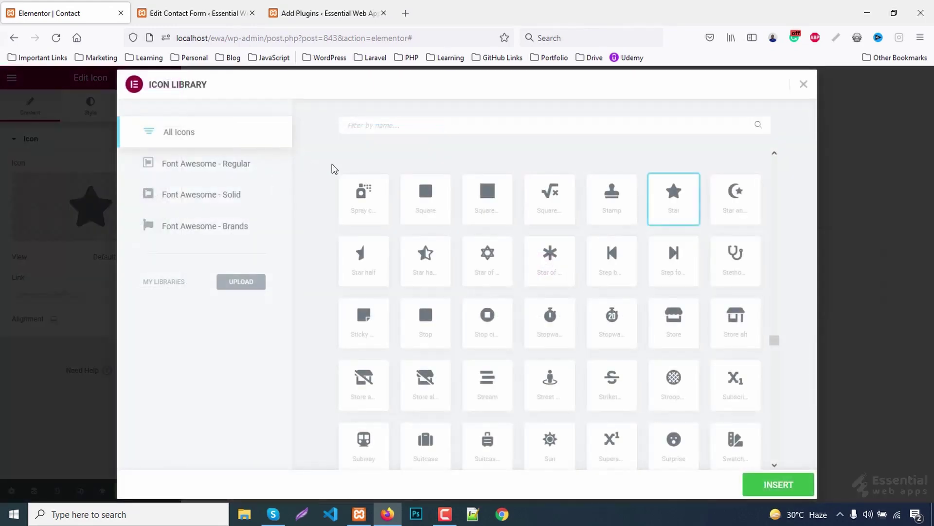
type("ma")
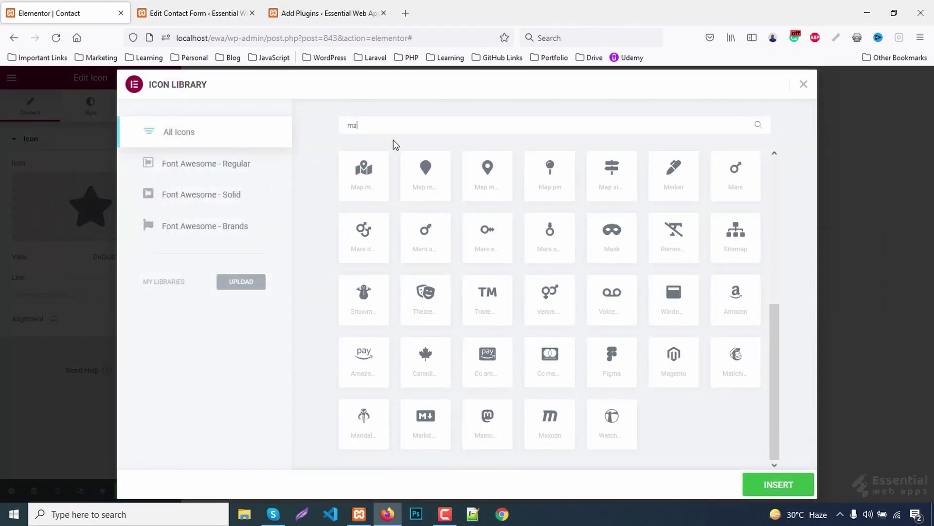
left_click(493, 175)
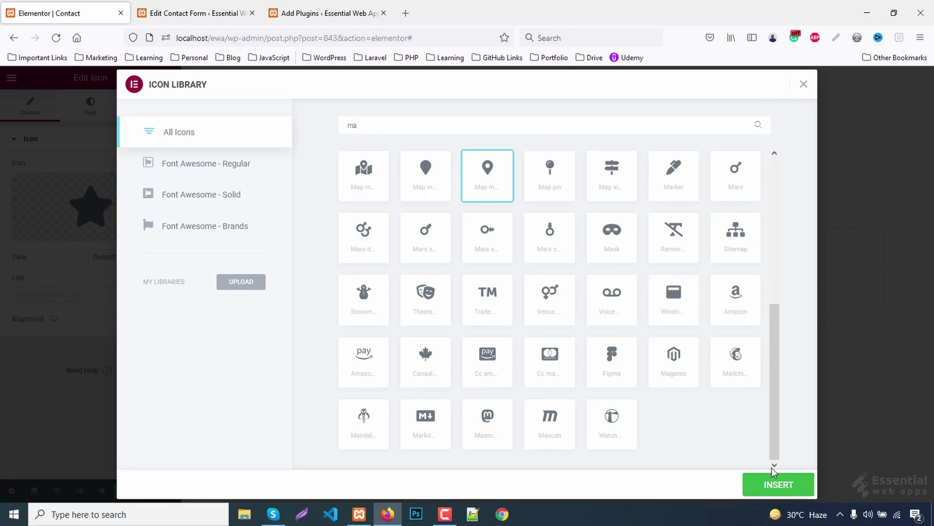
left_click(774, 485)
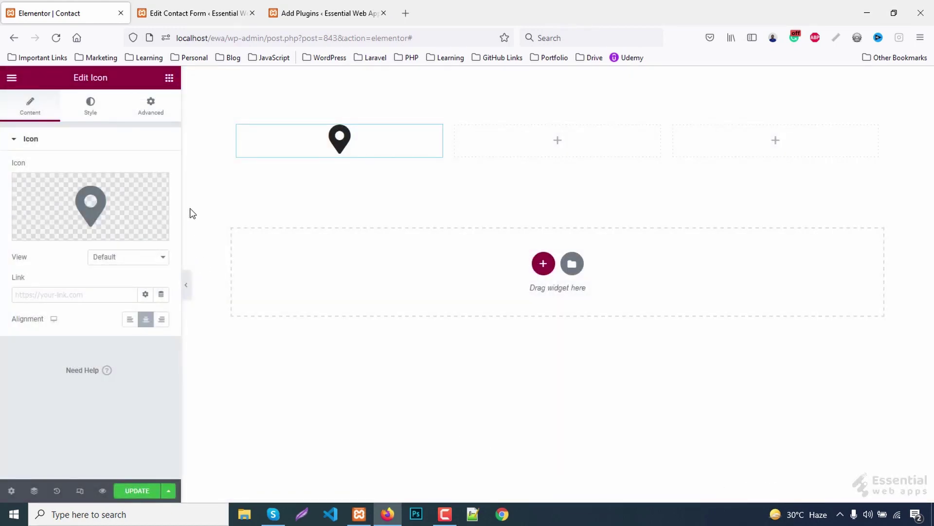
- Style the map marker icon with primary colour #00875c and size 30
left_click(87, 103)
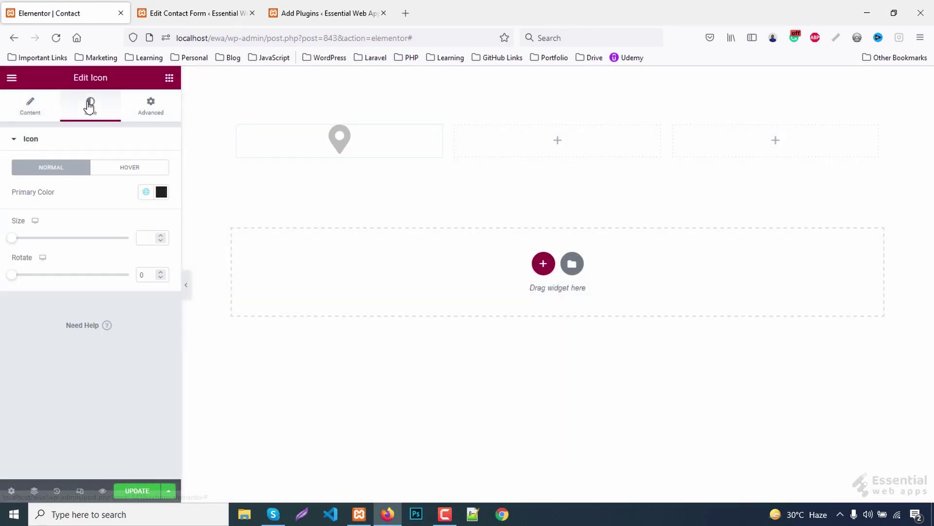
left_click(161, 192)
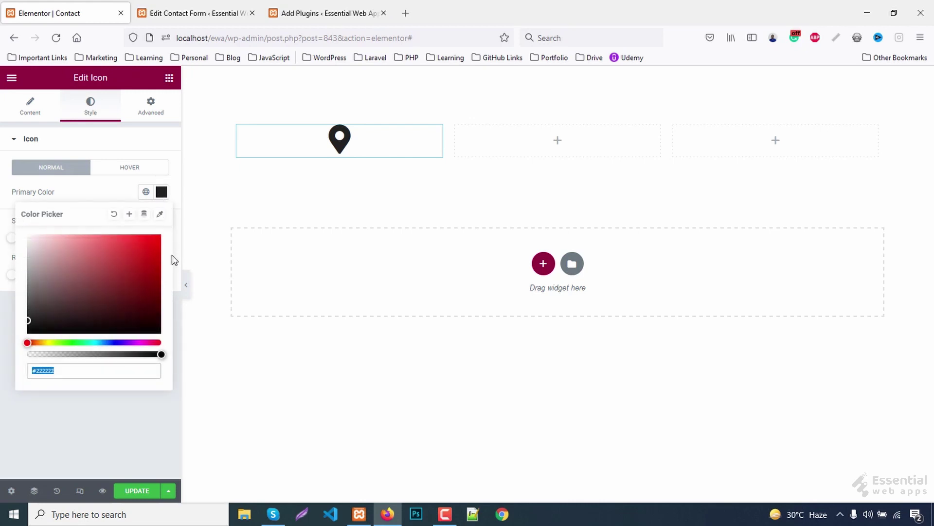
type("#00875c")
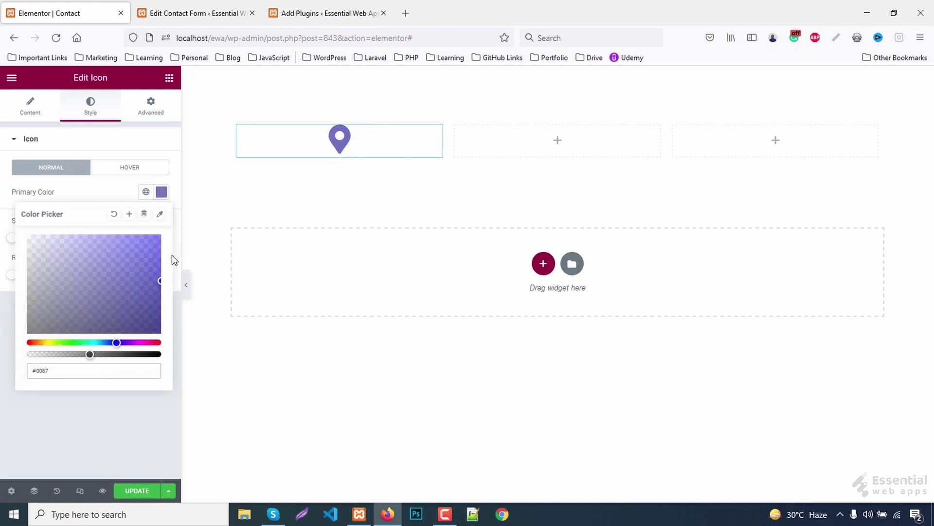
left_click(160, 194)
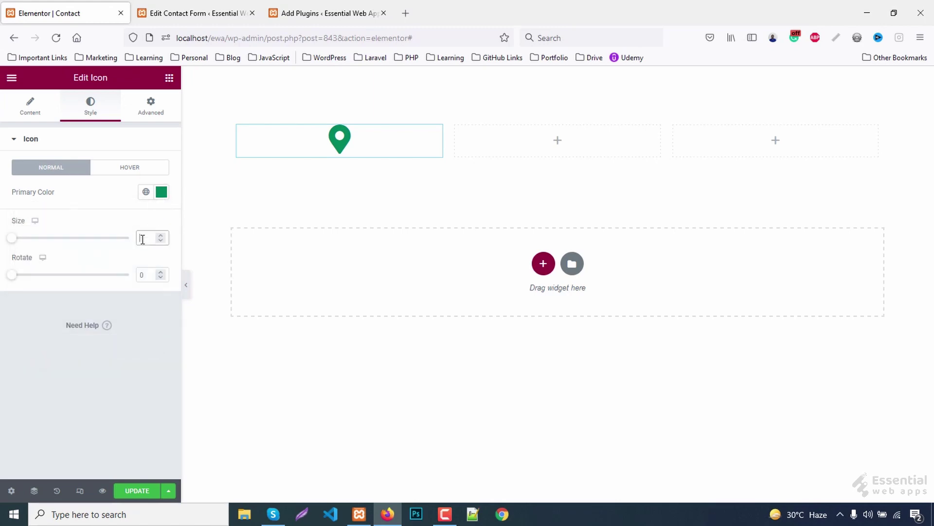
left_click(143, 239)
type("30")
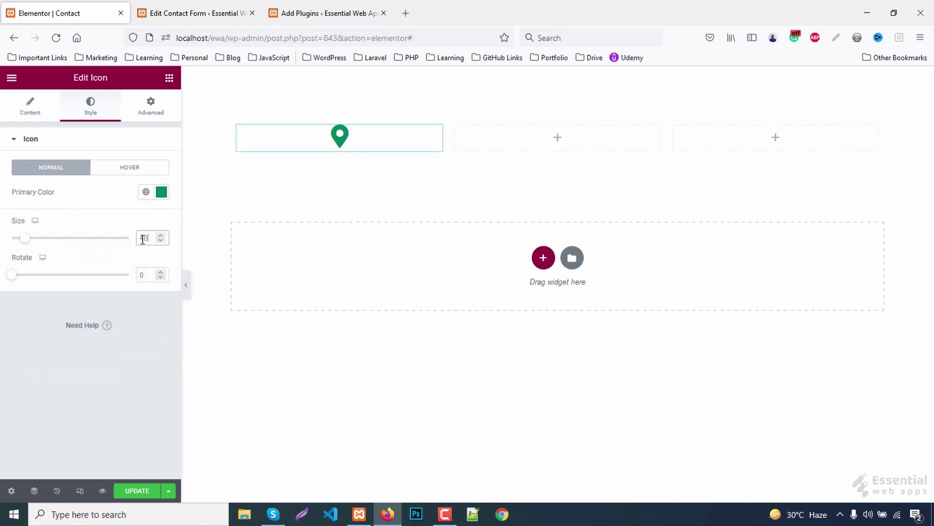
- Add a centred H4 heading reading '25 Street, New York, USA' below the icon
left_click(169, 78)
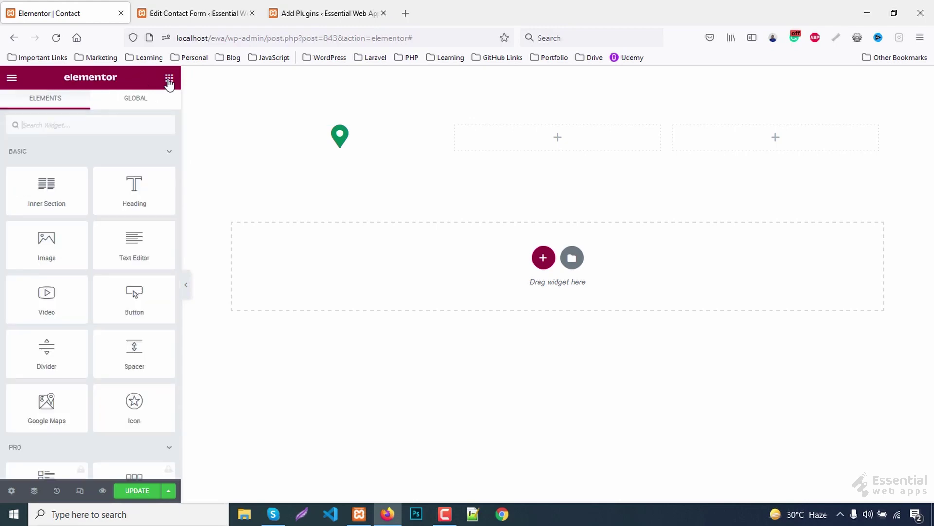
left_click_drag(135, 187, 348, 152)
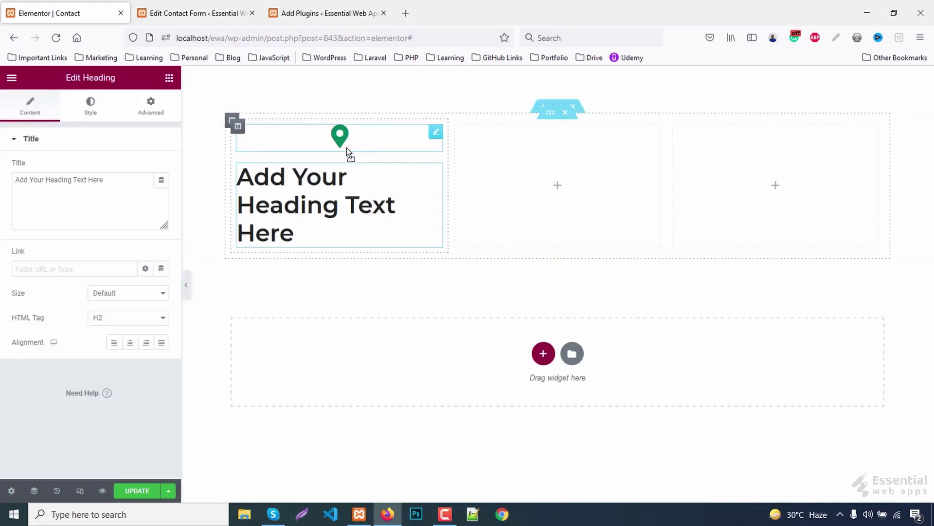
left_click(130, 342)
left_click(112, 319)
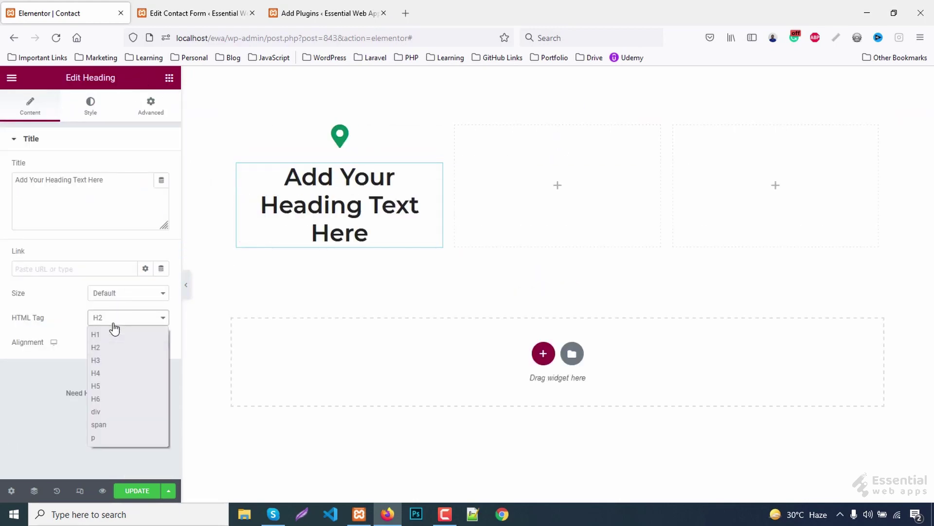
left_click(110, 373)
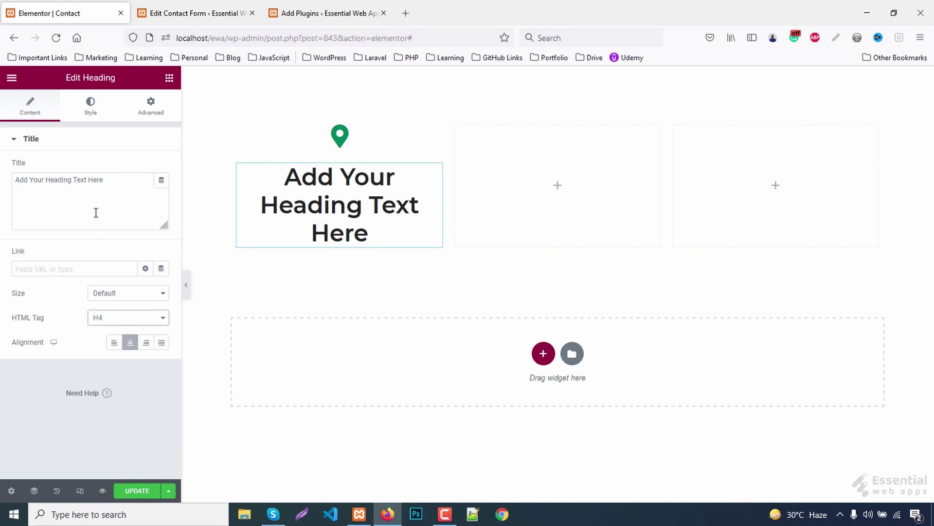
left_click(119, 185)
key("ctrl+a")
type("25 Street")
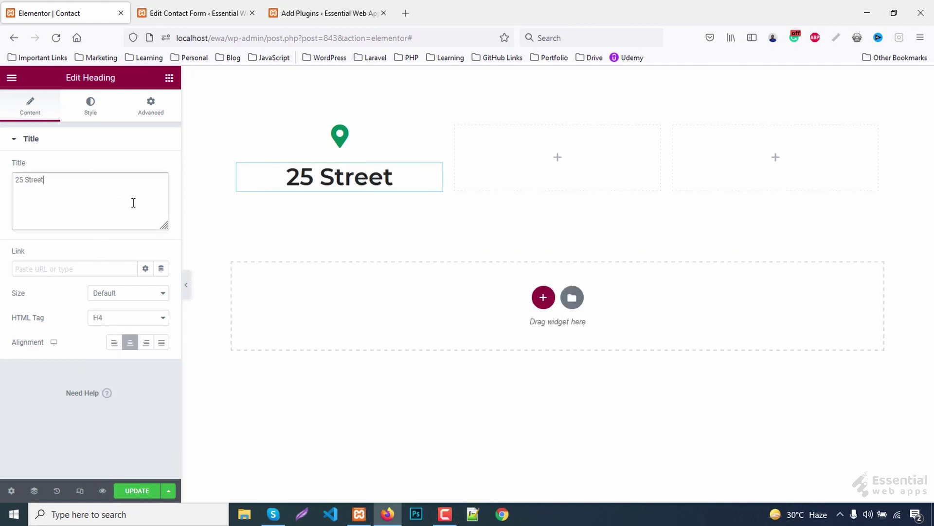
type(", New York, USA")
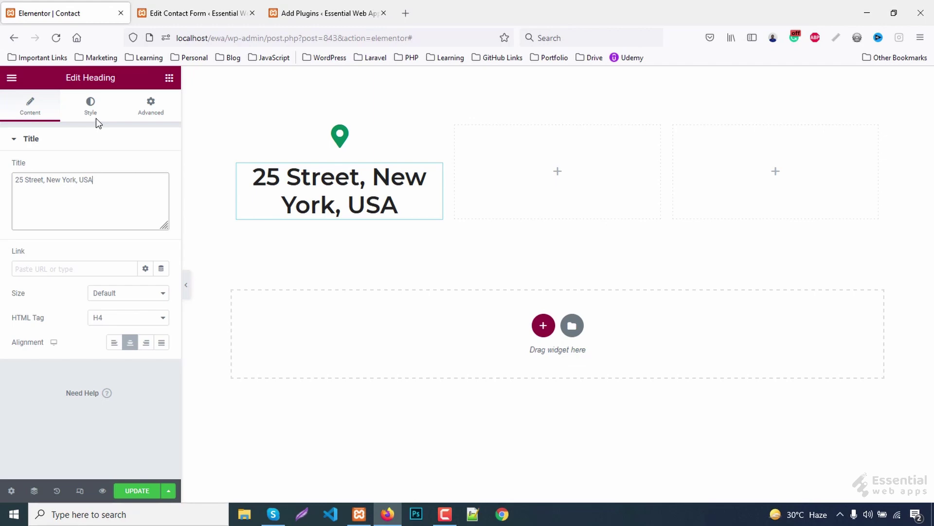
- Set the heading typography to size 20 with line height 22
left_click(90, 103)
left_click(162, 192)
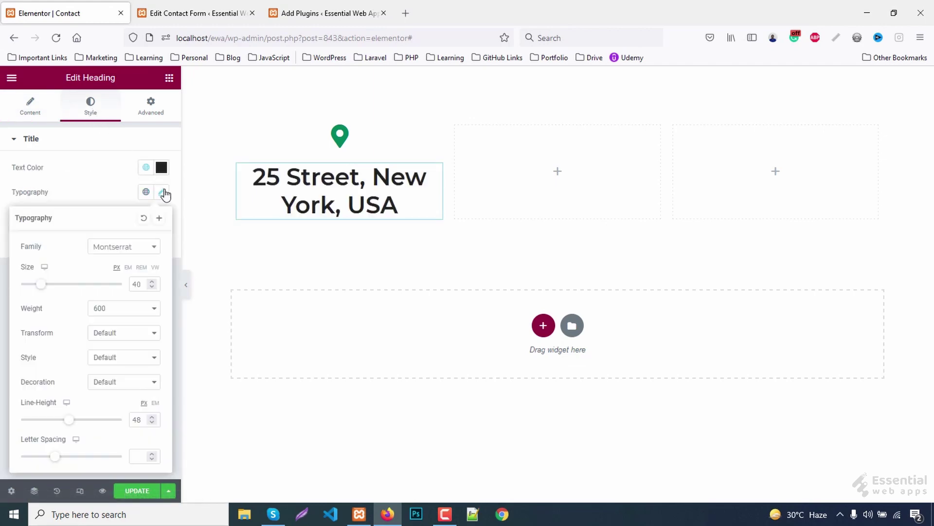
type("2")
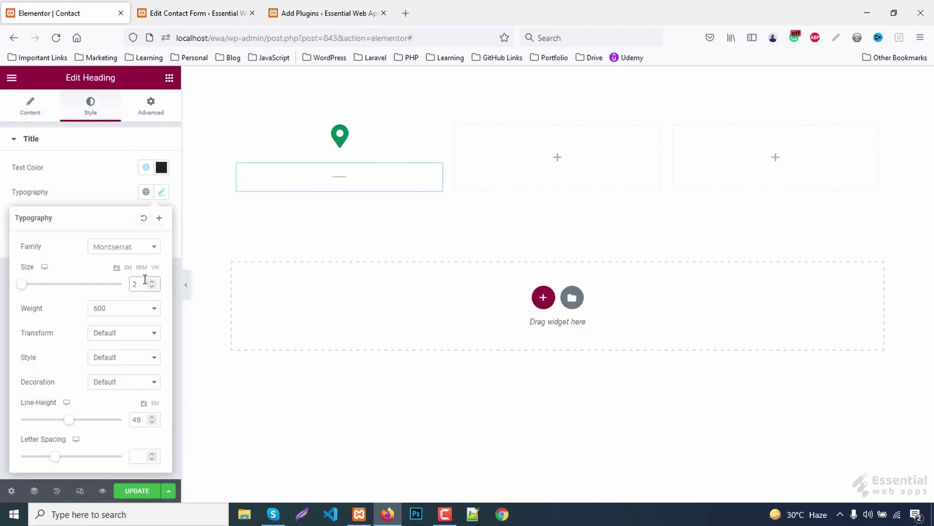
type("0")
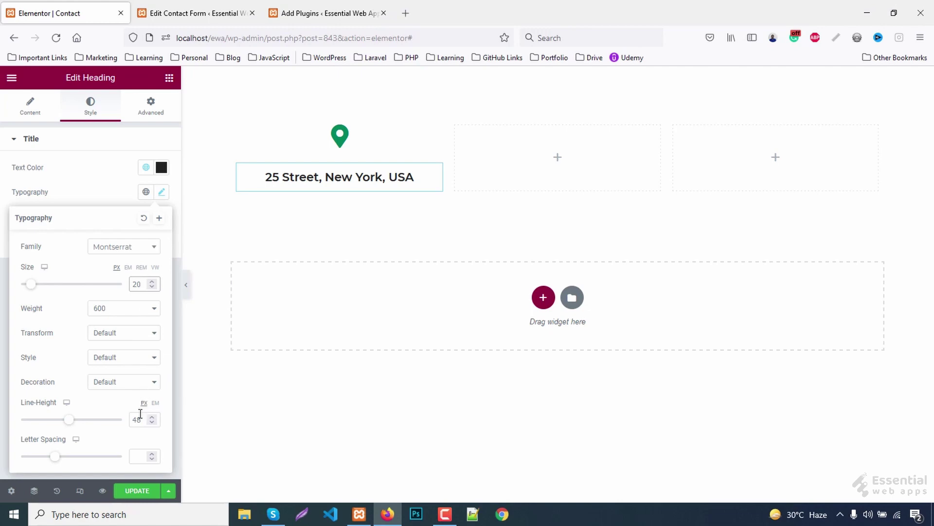
double_click(141, 414)
type("22")
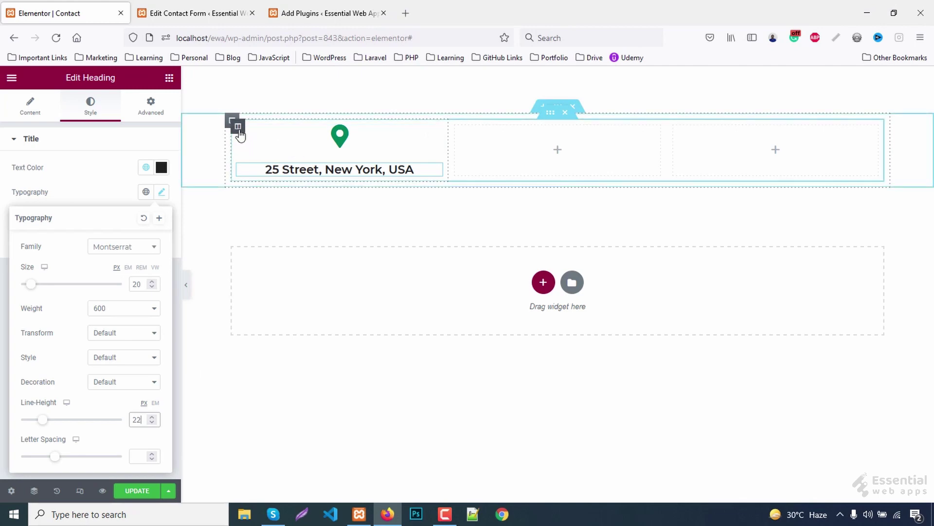
- Duplicate the address column twice and delete the two leftover empty columns
right_click(240, 134)
left_click(273, 157)
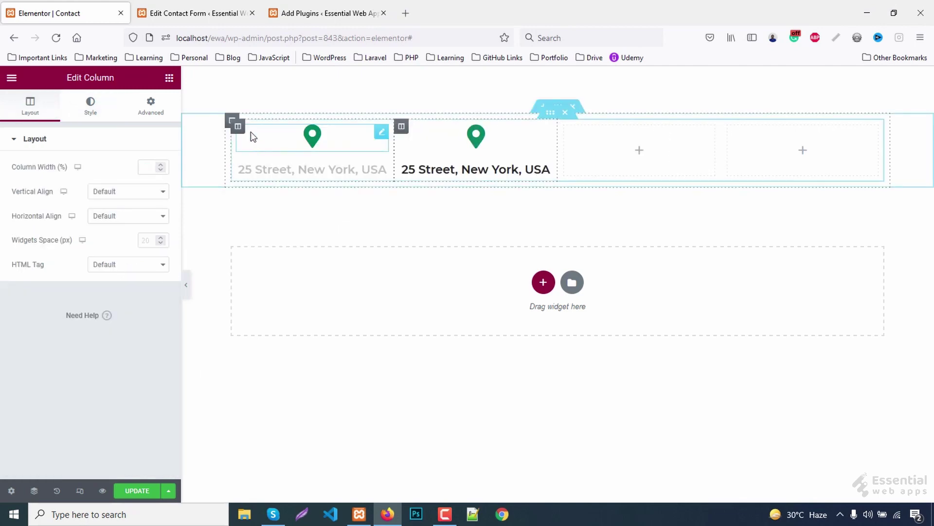
right_click(240, 130)
left_click(271, 154)
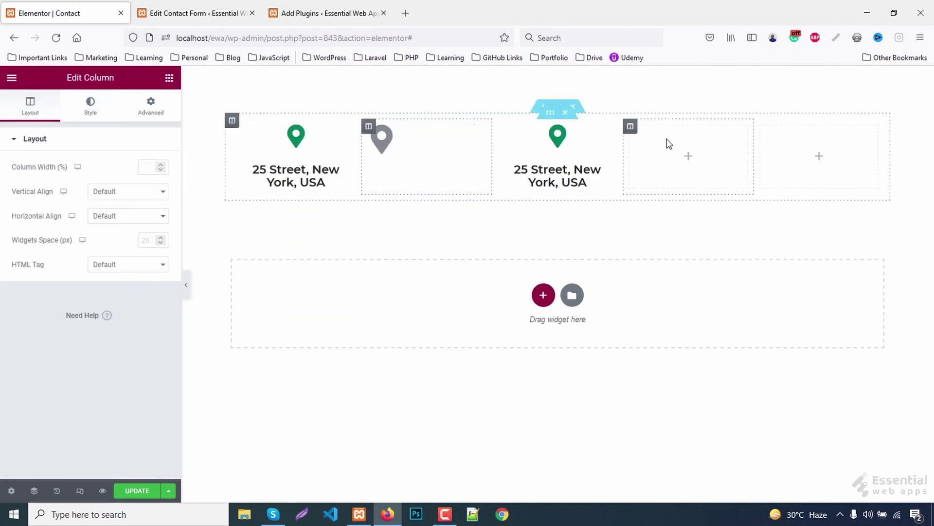
right_click(628, 130)
left_click(670, 295)
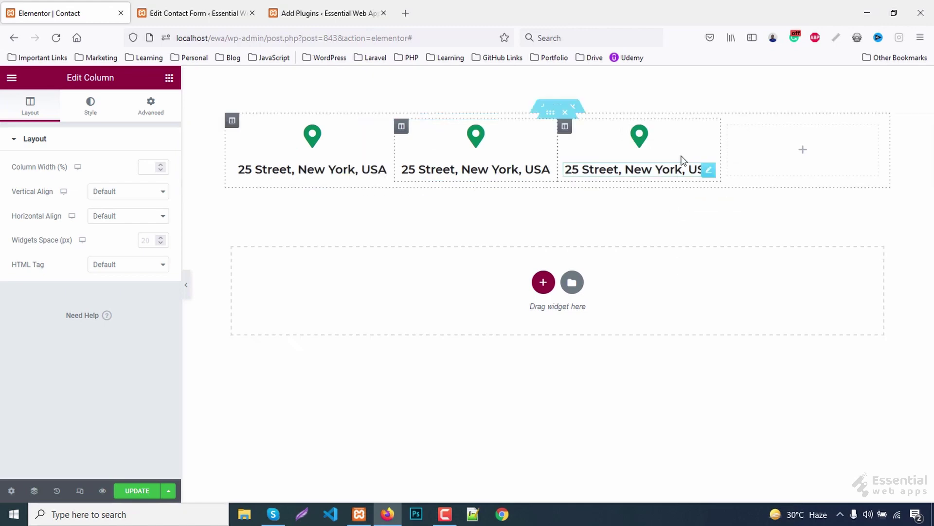
right_click(730, 131)
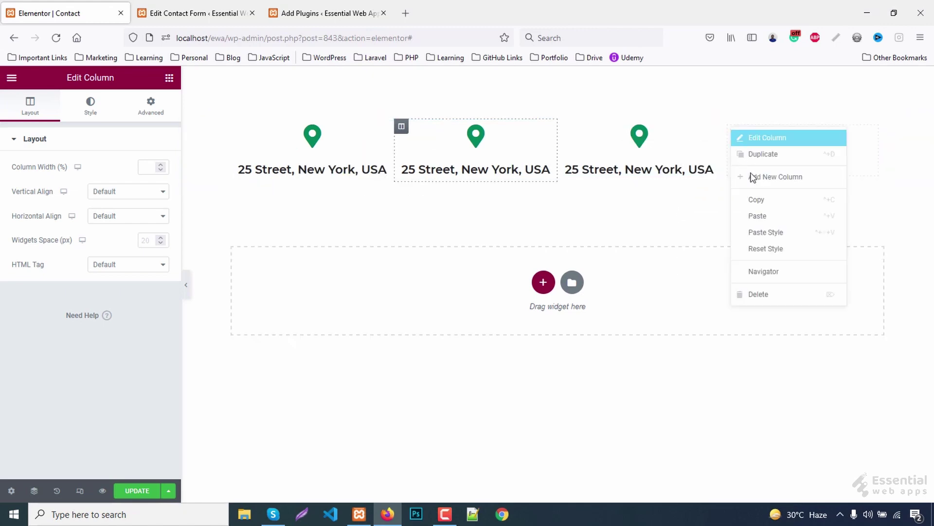
left_click(767, 294)
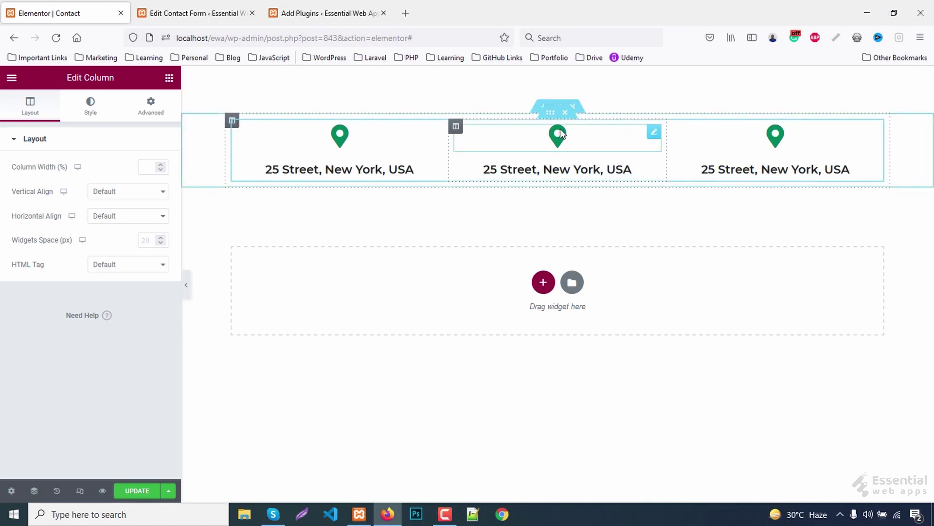
- Change the middle column to a phone icon with a sample phone number heading
left_click(558, 131)
left_click(91, 205)
left_click(399, 124)
type("phone")
double_click(365, 198)
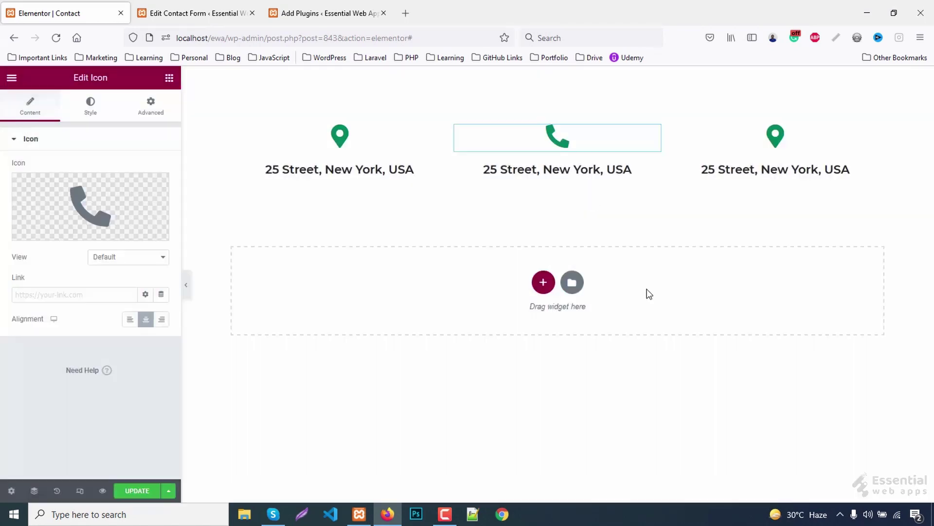
left_click(558, 170)
left_click_drag(93, 179, 2, 180)
type("+880 123 4567 890")
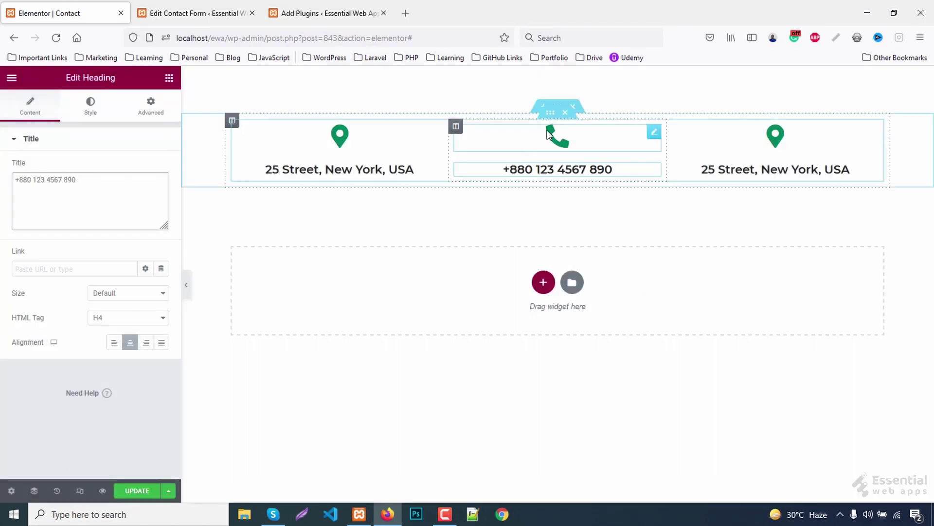
- Change the third column to an envelope icon with a sample e-mail address heading
left_click(775, 136)
left_click(48, 204)
type("env")
double_click(364, 198)
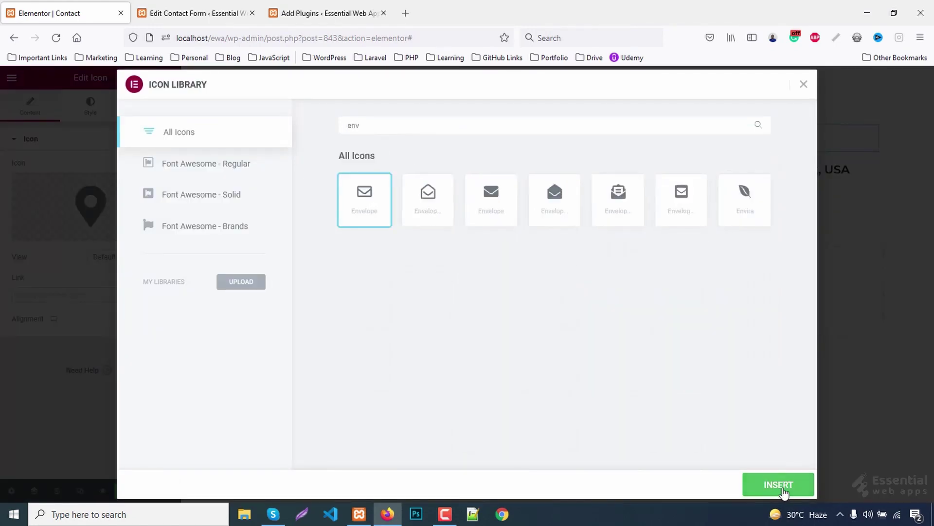
left_click(775, 170)
triple_click(113, 186)
type("info@example.com")
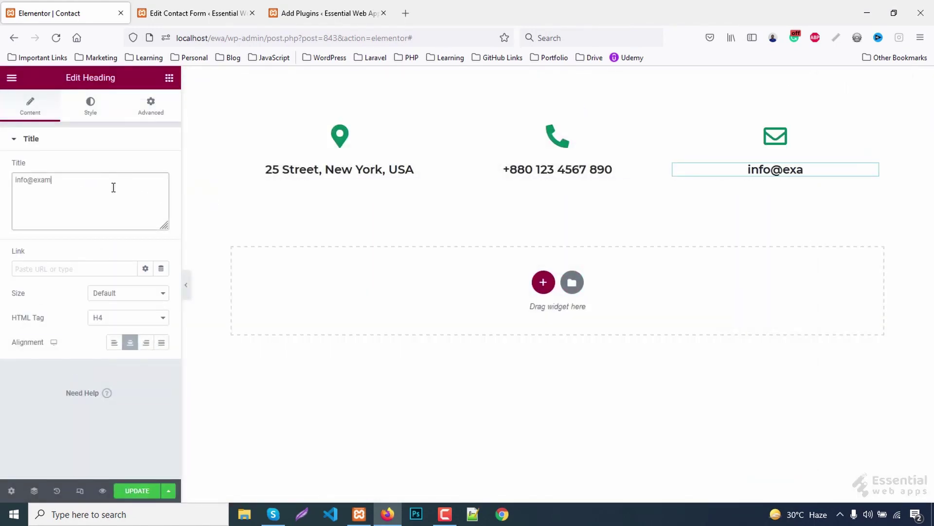
left_click(232, 120)
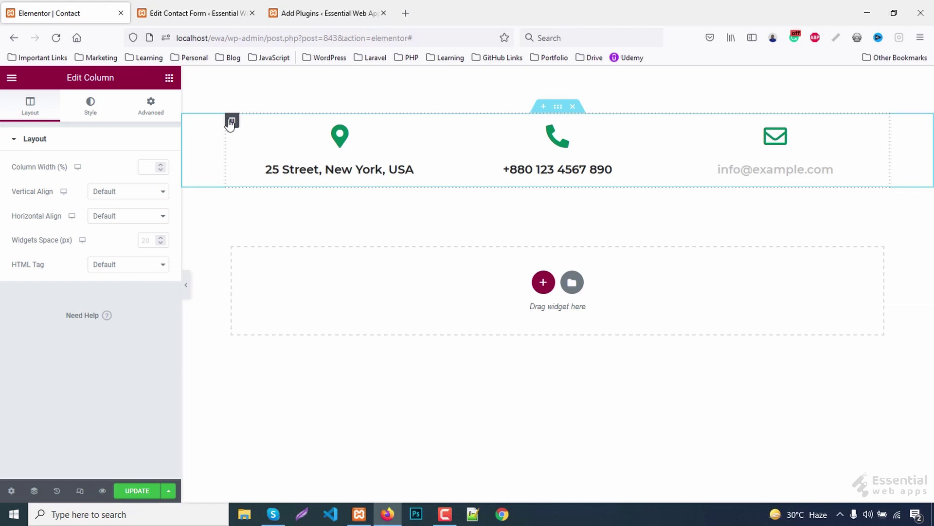
- Give the contact row's column a solid 10 px border coloured #f2f2f2
left_click(91, 108)
left_click(41, 225)
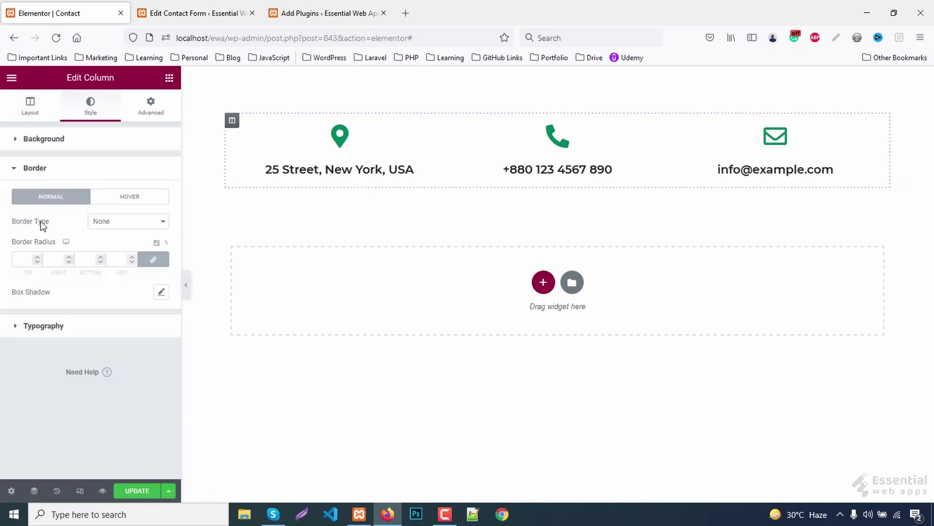
left_click(108, 220)
left_click(106, 252)
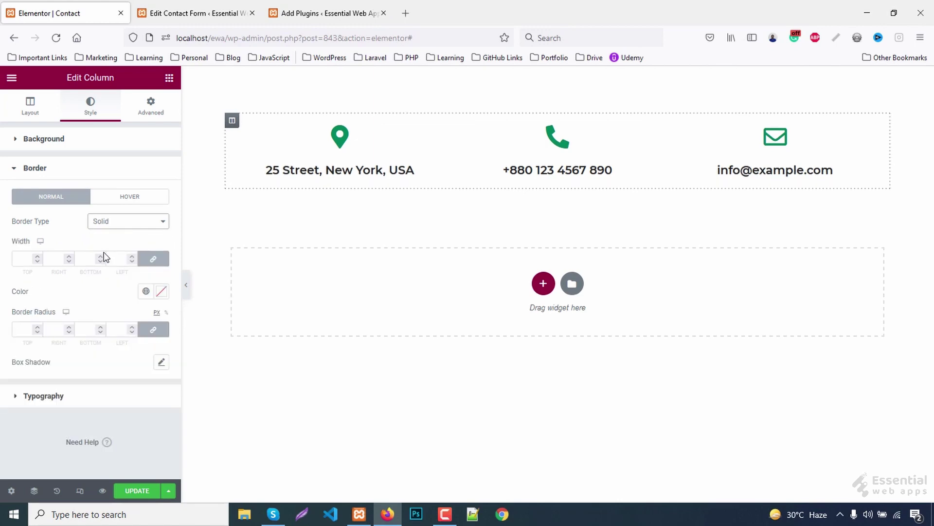
left_click(23, 261)
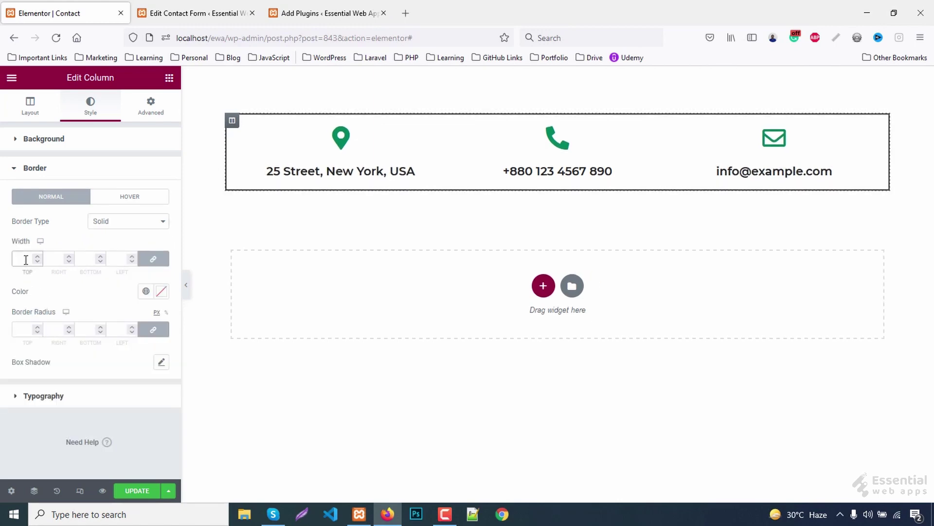
type("5")
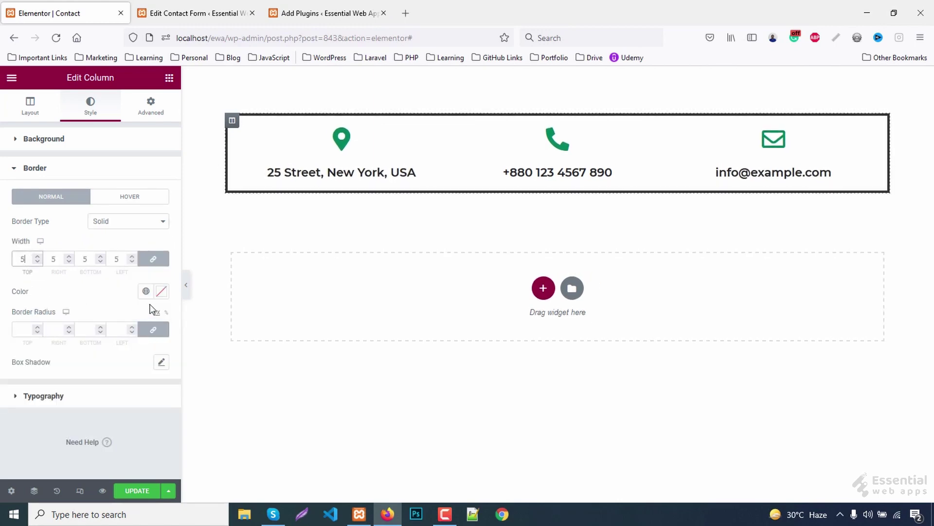
left_click(163, 292)
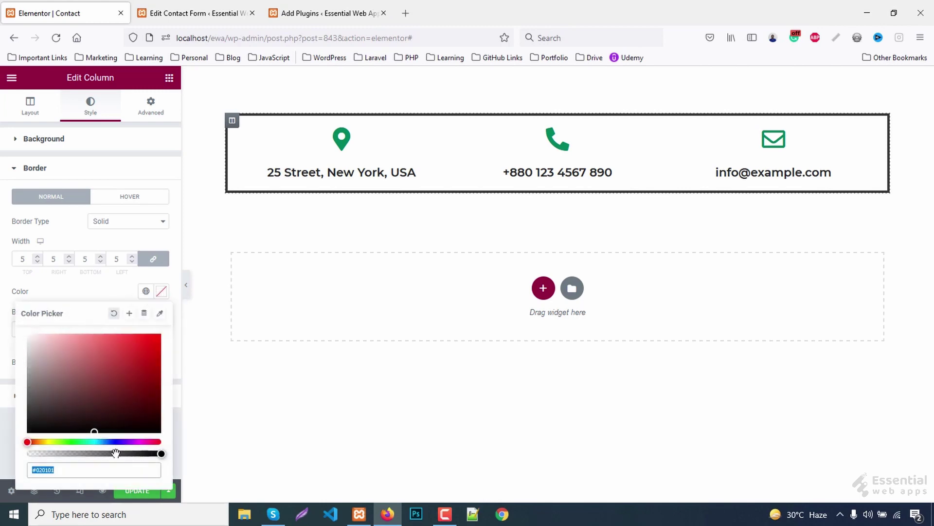
left_click(101, 467)
type("f2f2f2")
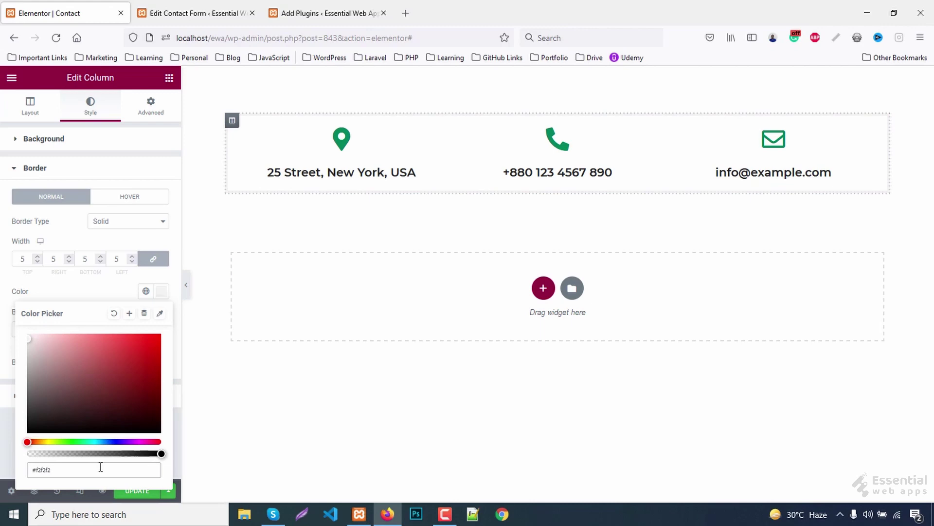
left_click(20, 261)
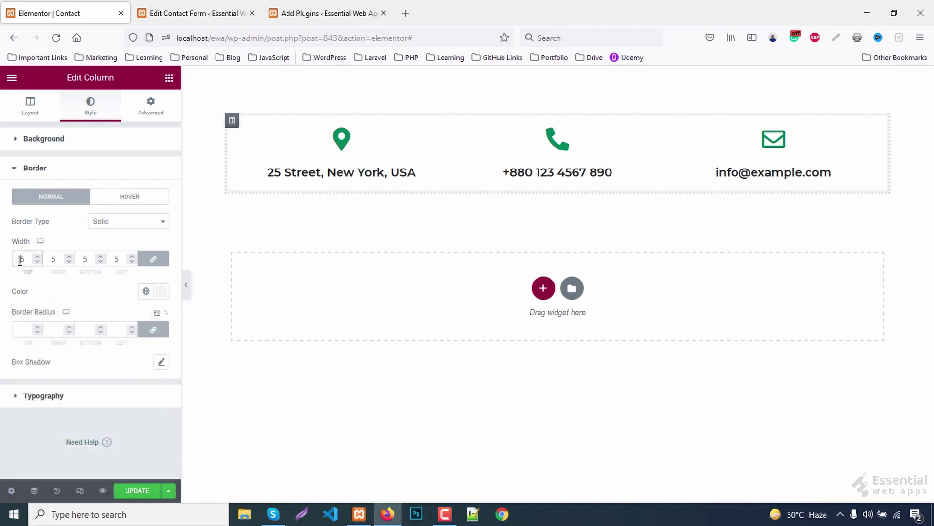
type("1")
key("Delete")
type("0")
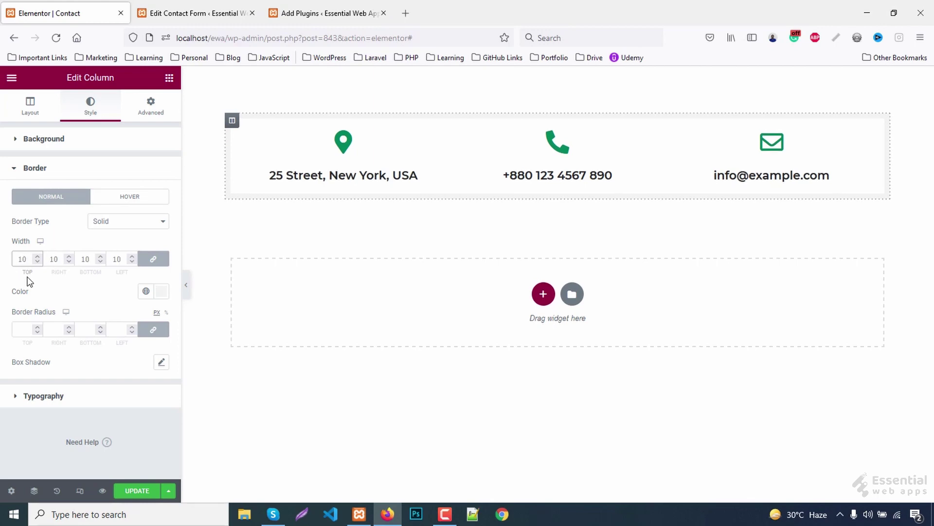
- Set 20 px padding on all sides of the bordered column and preview it
left_click(152, 102)
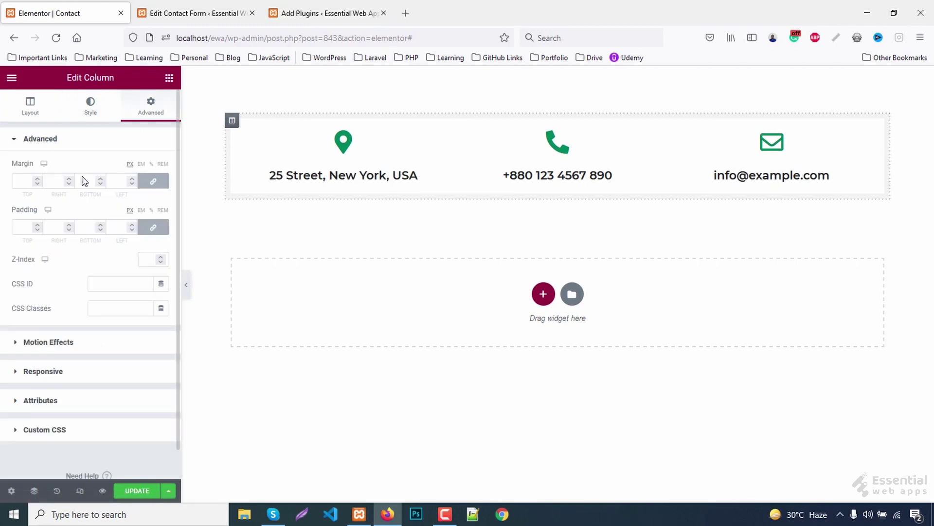
left_click(19, 228)
type("20")
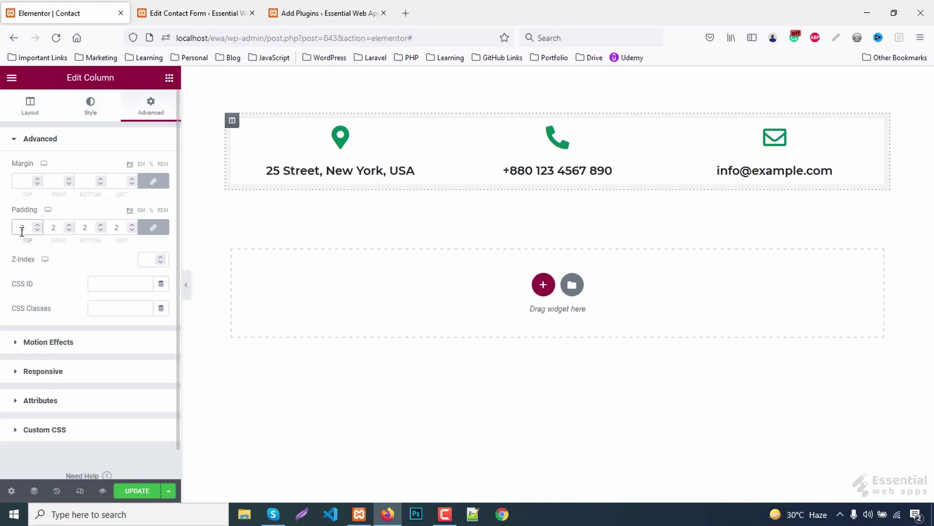
left_click(184, 290)
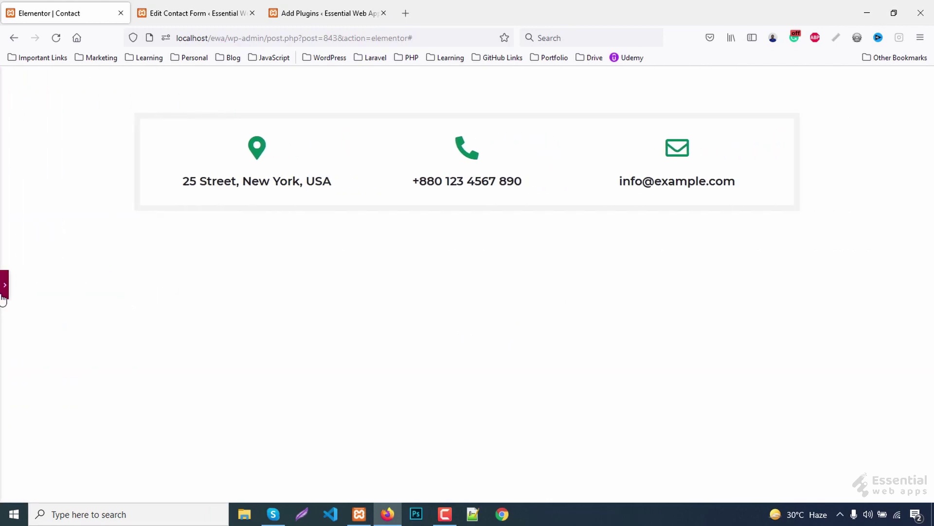
left_click(4, 286)
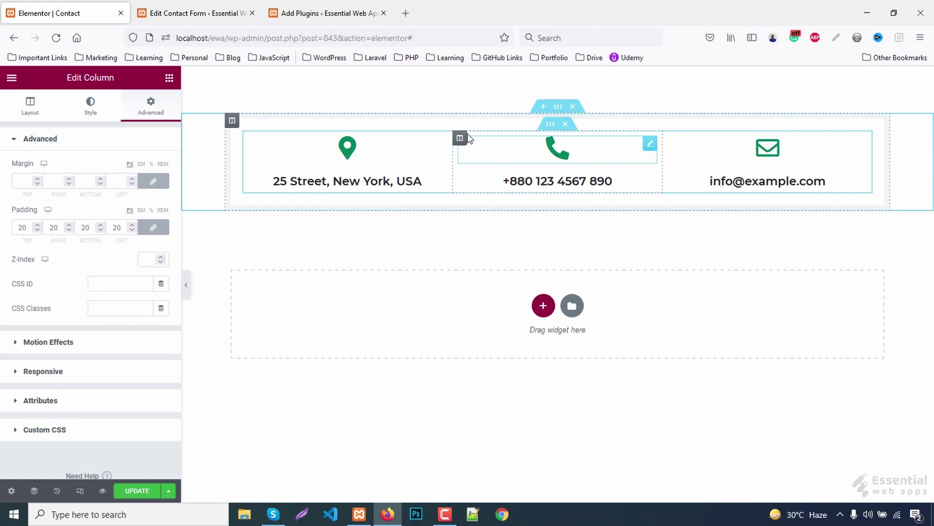
- Give the phone column a solid border with widths 0/3/0/3 (left and right only)
left_click(460, 138)
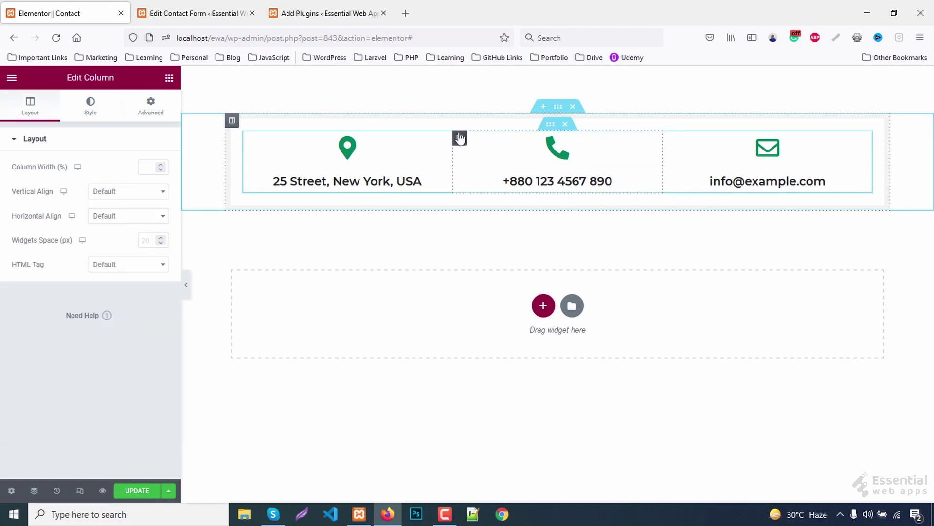
left_click(91, 108)
left_click(35, 226)
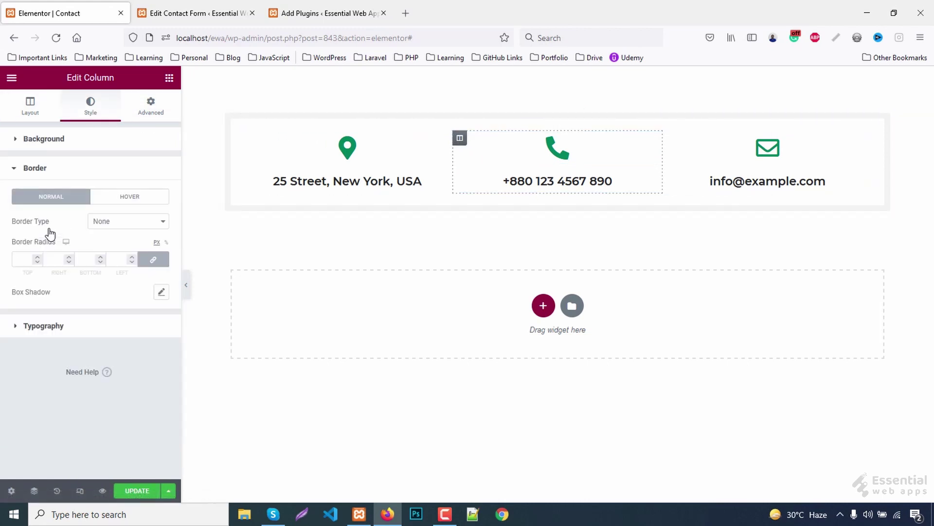
left_click(97, 223)
left_click(97, 252)
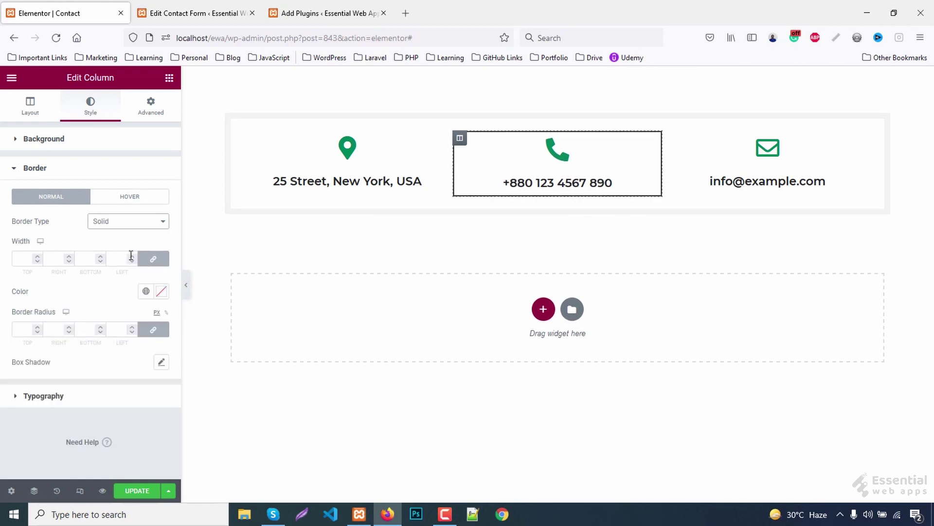
left_click(151, 262)
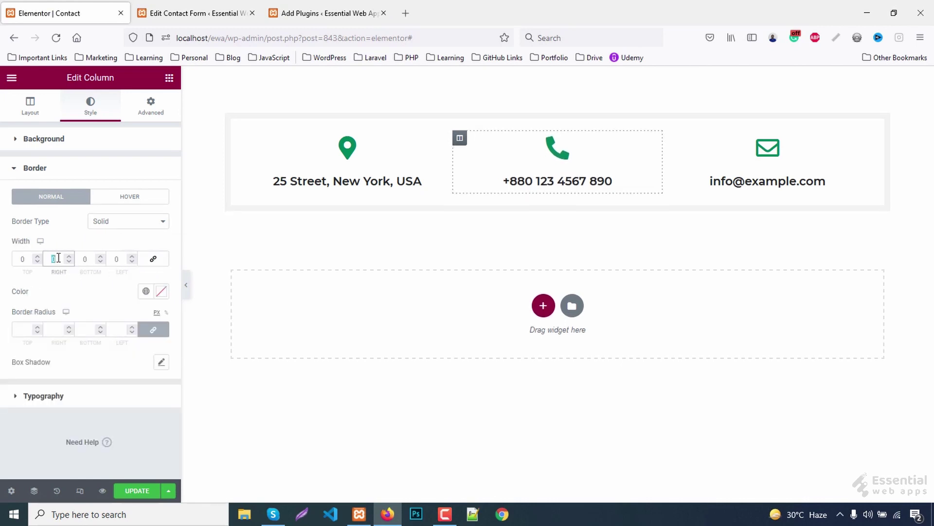
type("3")
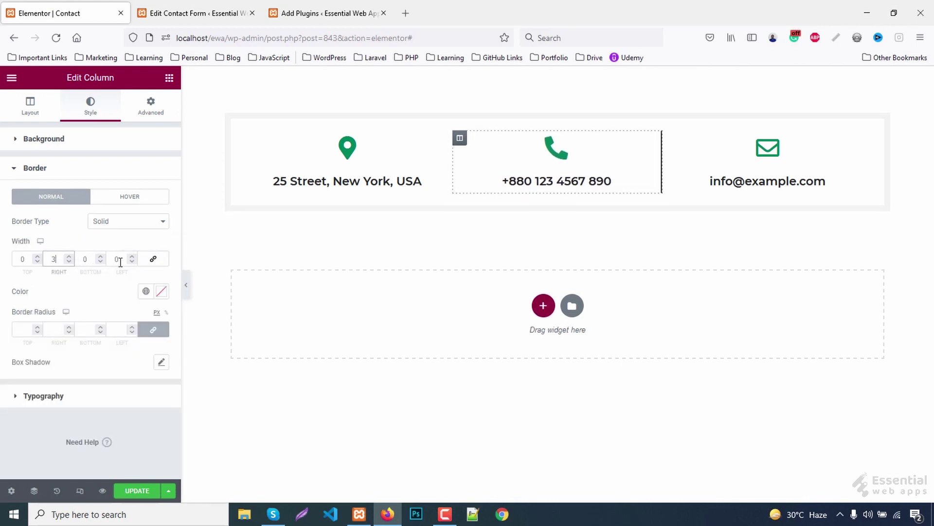
double_click(118, 259)
type("3")
- Colour the phone column's side borders #f2f2f2 and preview the result
left_click(161, 291)
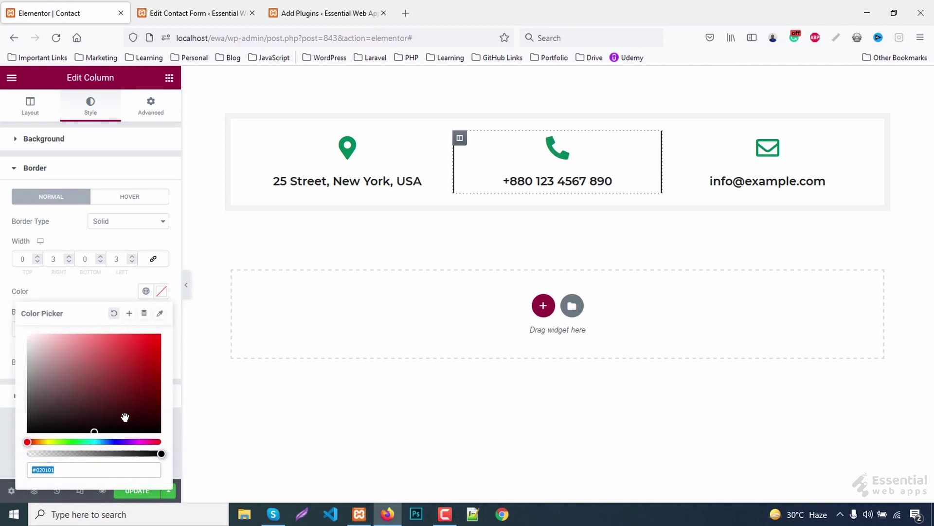
left_click(106, 469)
type("#f2f2f2")
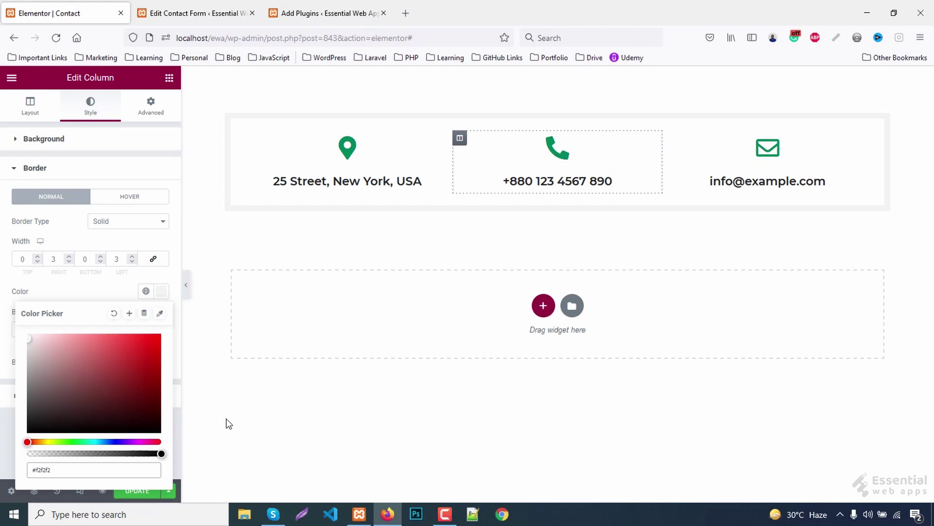
left_click(164, 293)
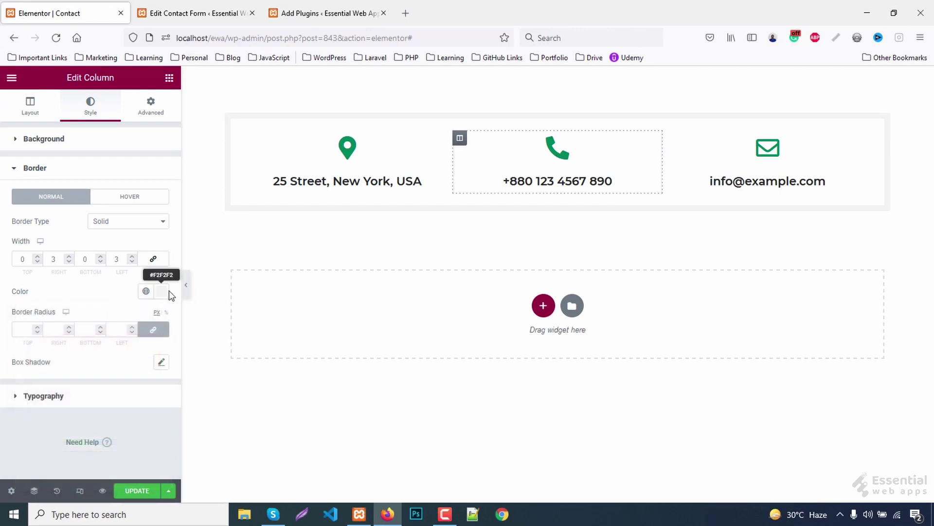
left_click(186, 285)
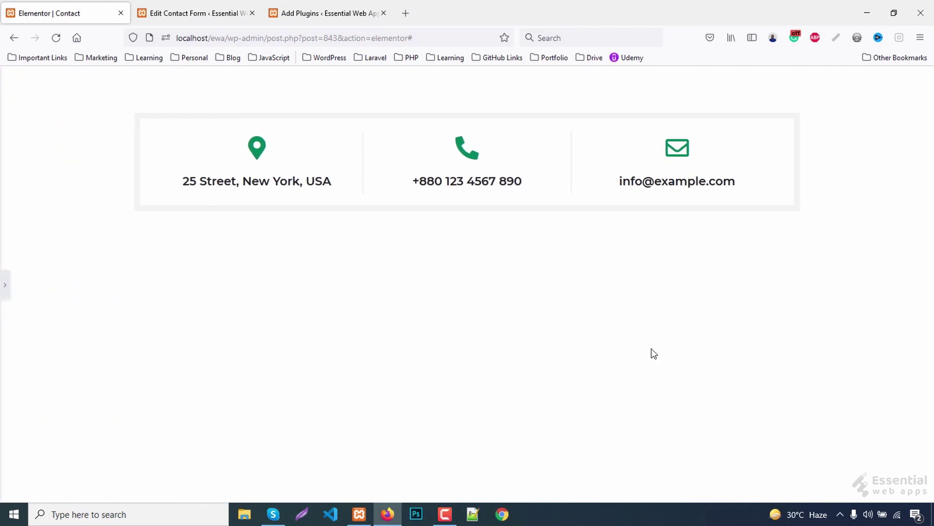
left_click(9, 294)
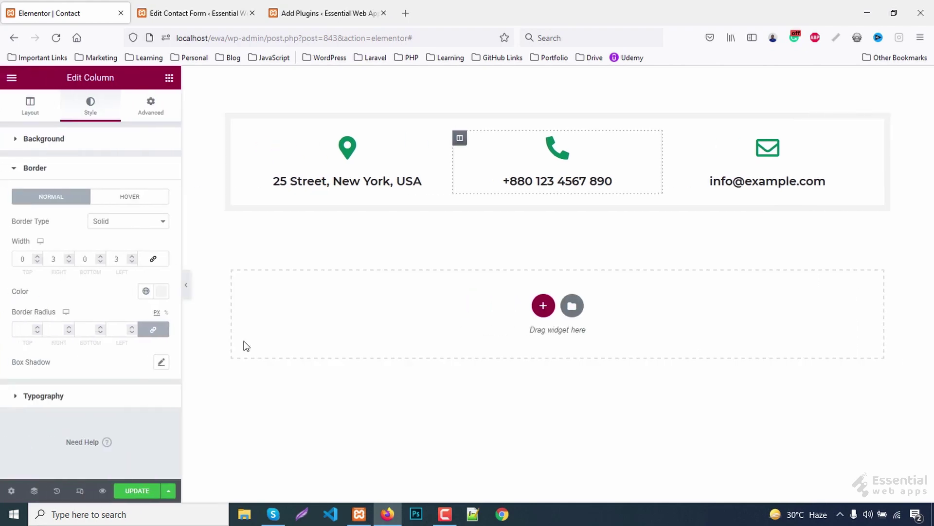
left_click(543, 304)
- Add a two-column section whose left column has a heading 'get in <br/>touch'
left_click(649, 339)
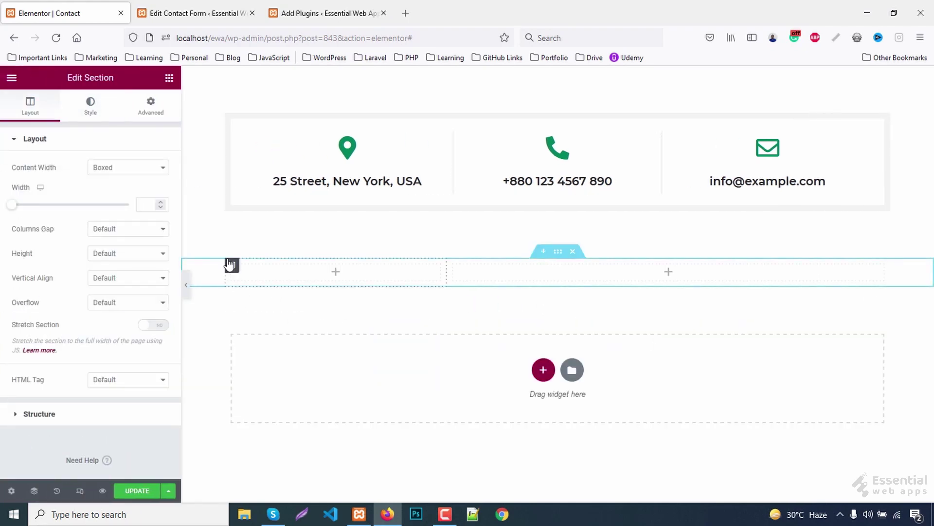
left_click(169, 78)
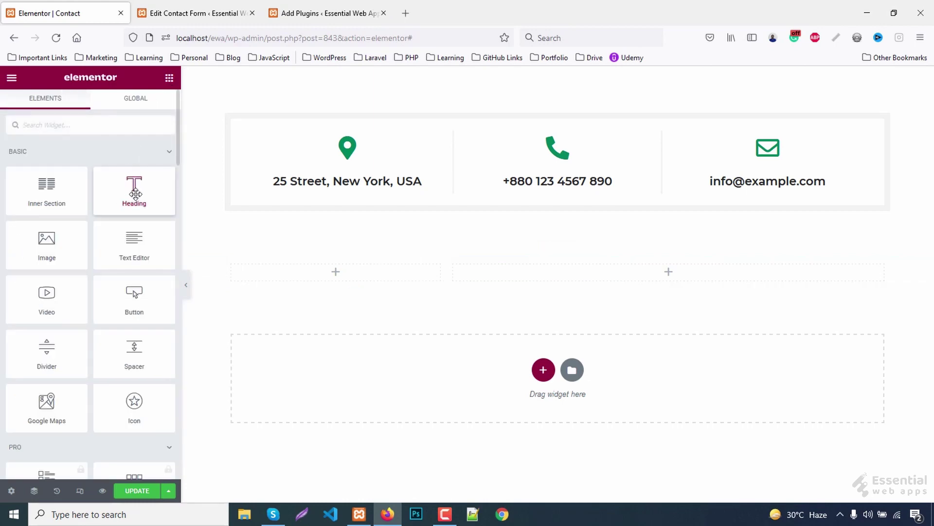
left_click_drag(133, 190, 320, 281)
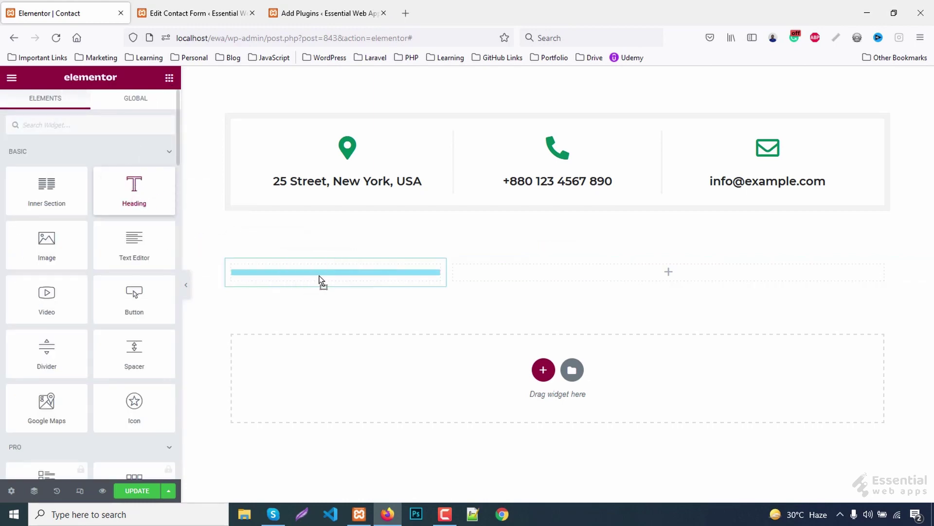
left_click_drag(104, 180, 2, 189)
type("get in <br/>")
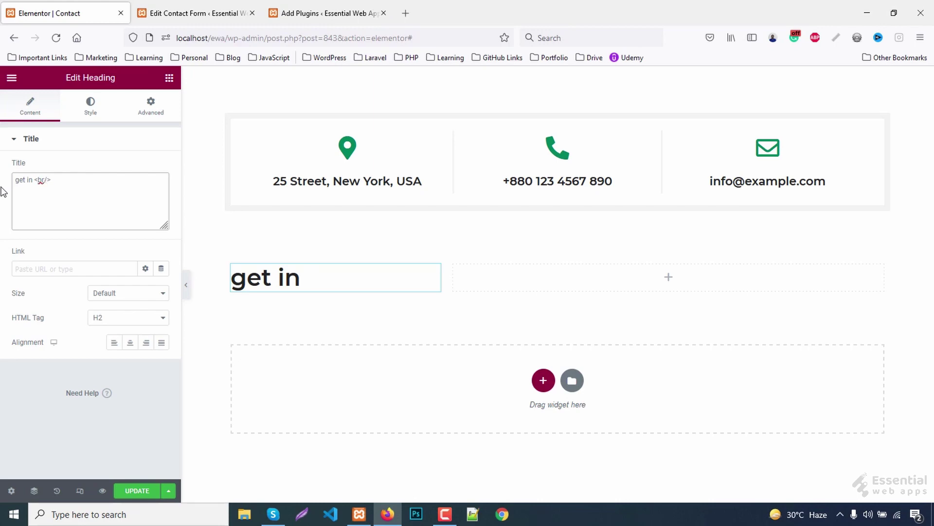
type("touch")
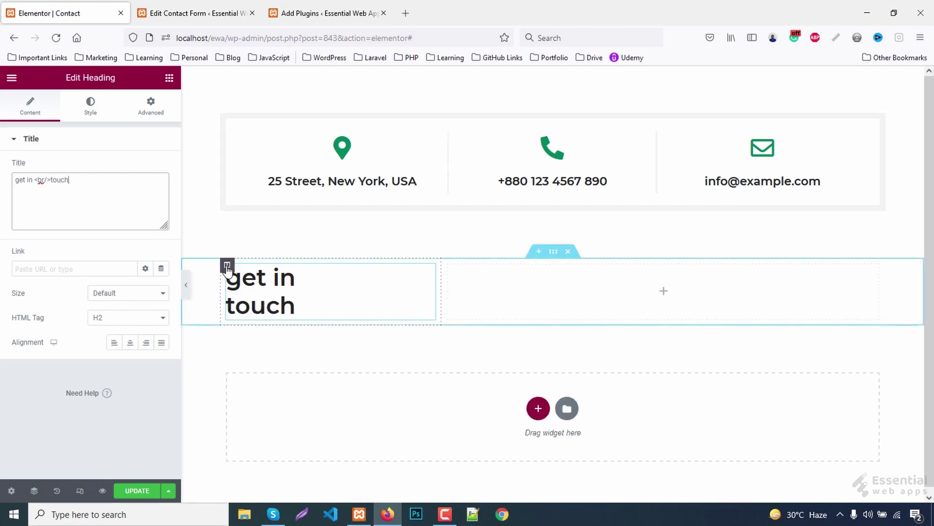
left_click(227, 265)
- Set the left column's classic background to the smiling girl photo, Center Center, Cover
left_click(90, 103)
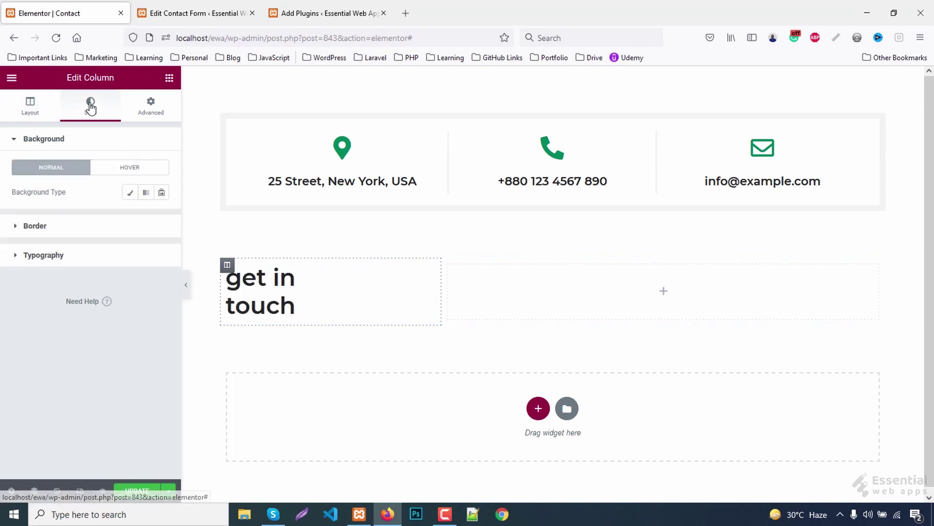
left_click(130, 195)
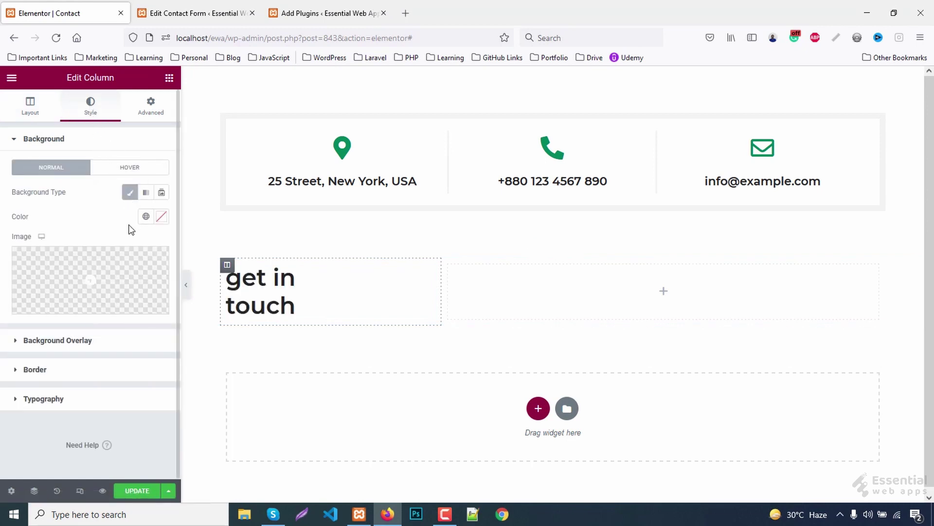
left_click(108, 267)
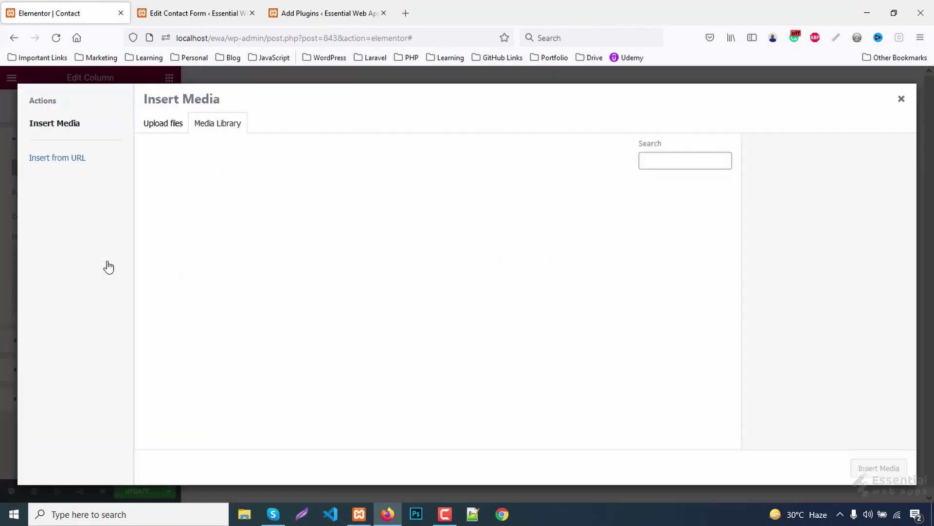
left_click(170, 195)
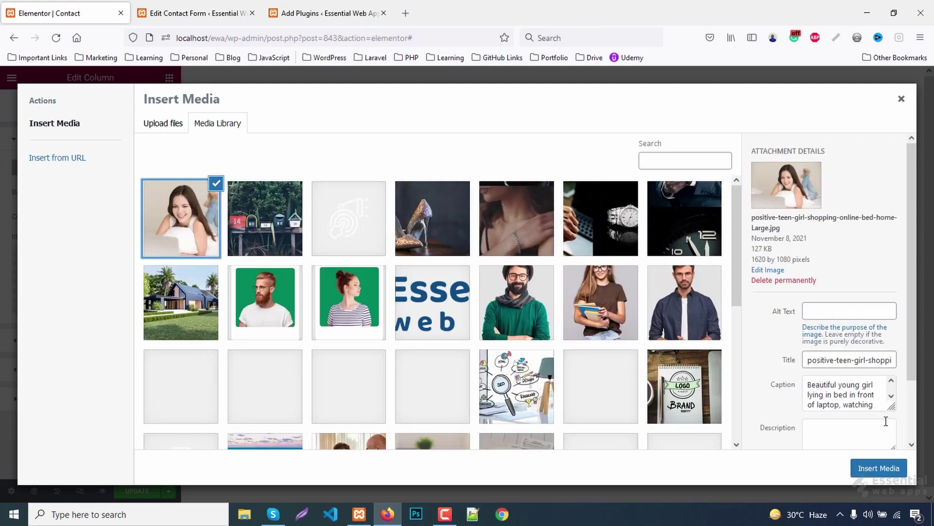
left_click(878, 468)
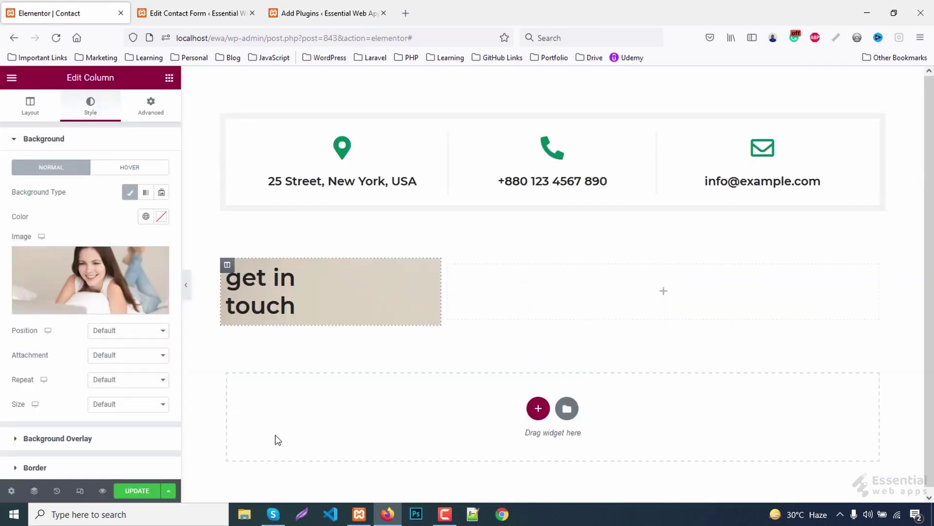
left_click(129, 330)
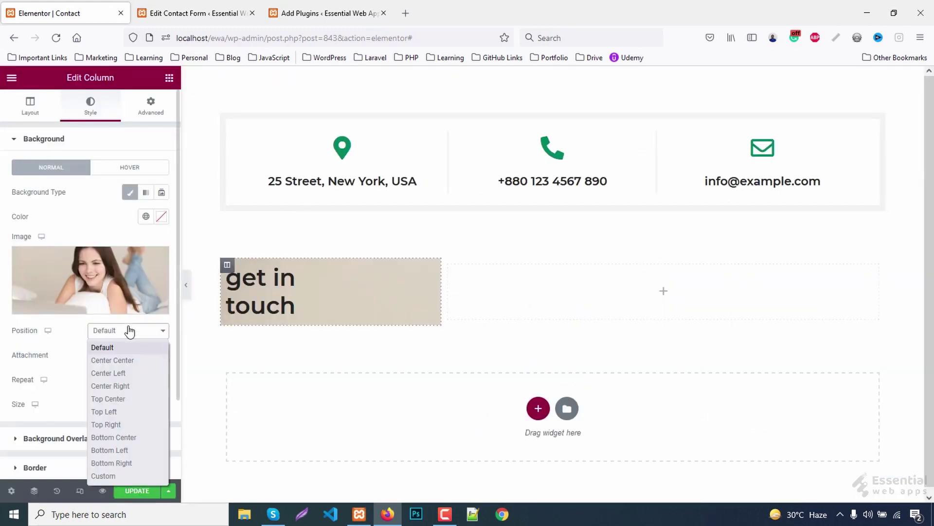
left_click(119, 360)
left_click(114, 404)
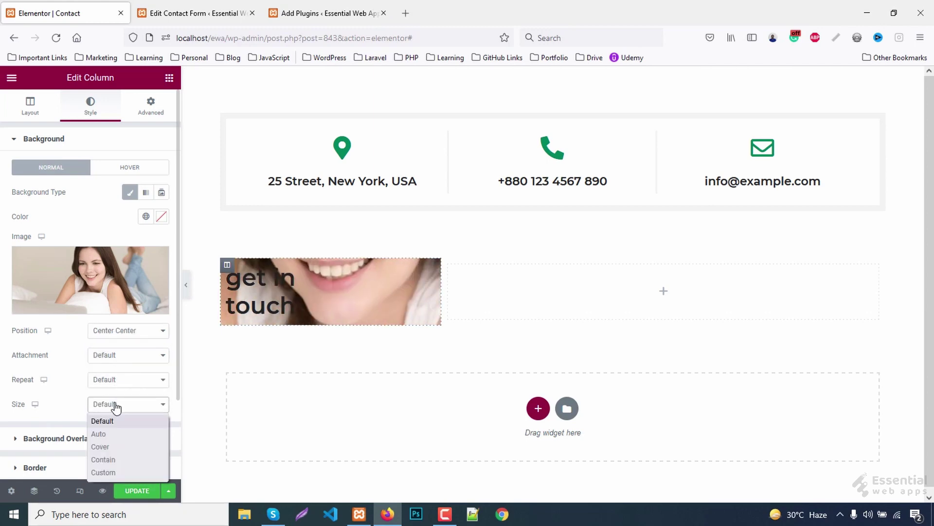
left_click(106, 446)
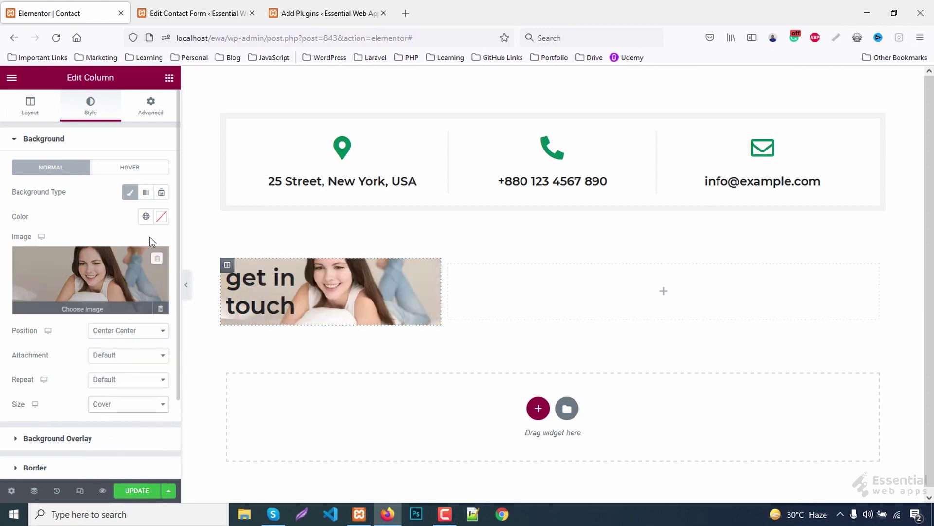
scroll(85, 280, "down", 3)
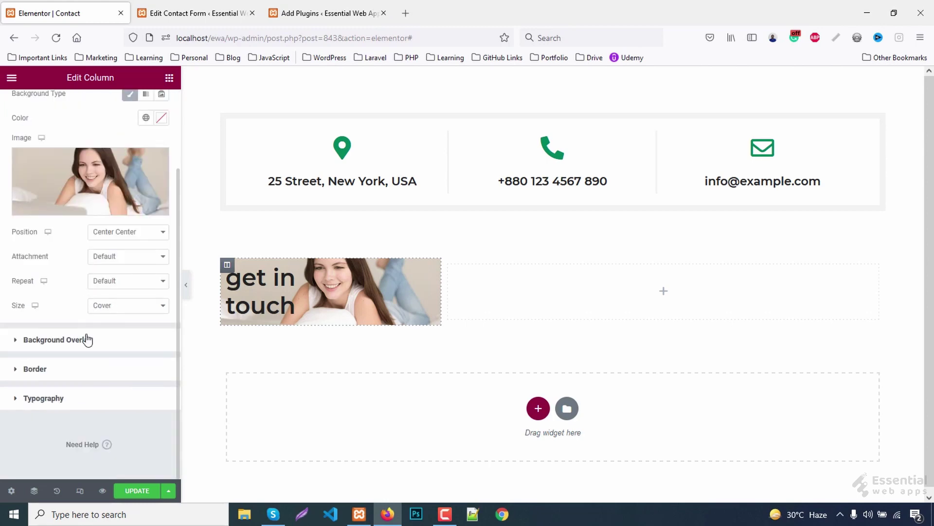
- Add a classic #00875c background overlay and raise its opacity to 0.75
left_click(83, 341)
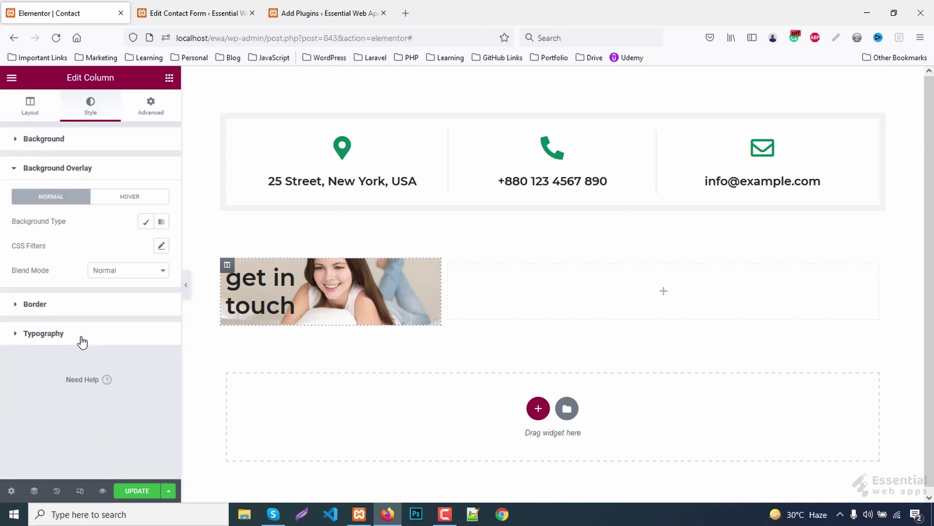
left_click(146, 223)
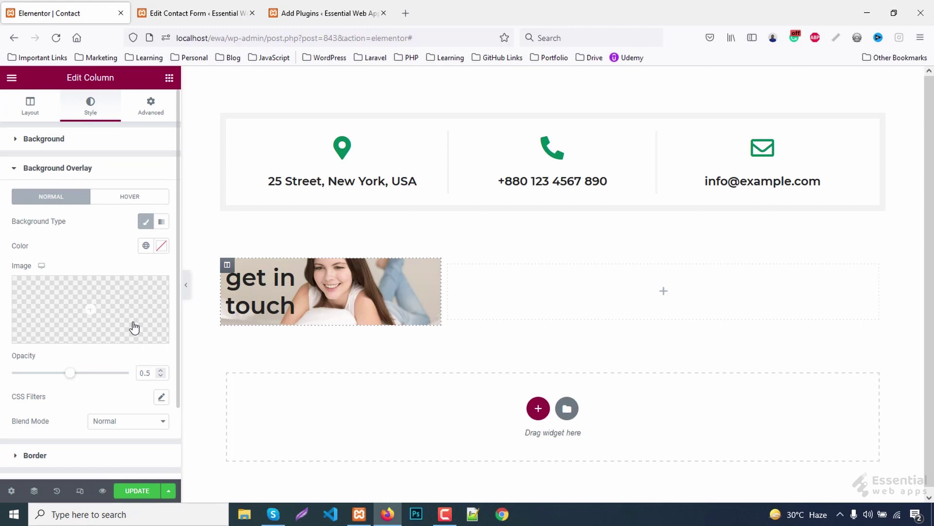
left_click(161, 245)
left_click(101, 423)
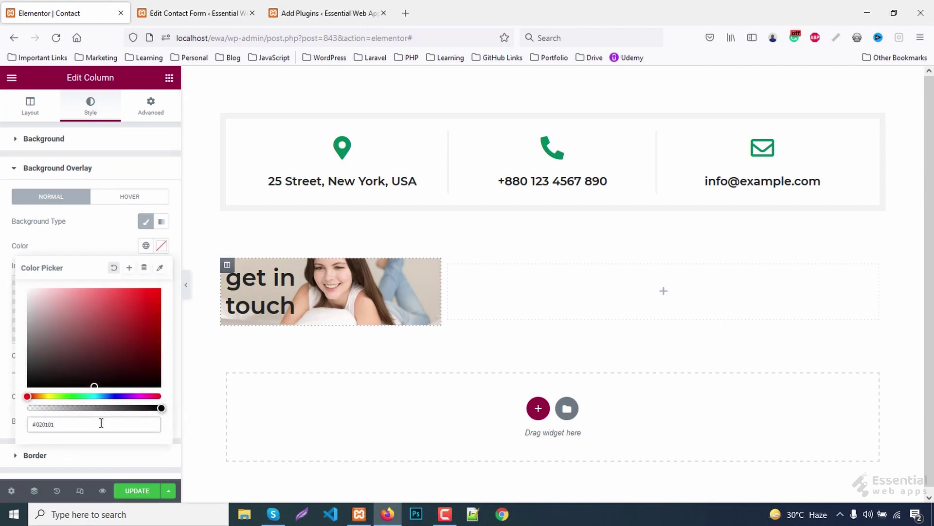
type("#00875c")
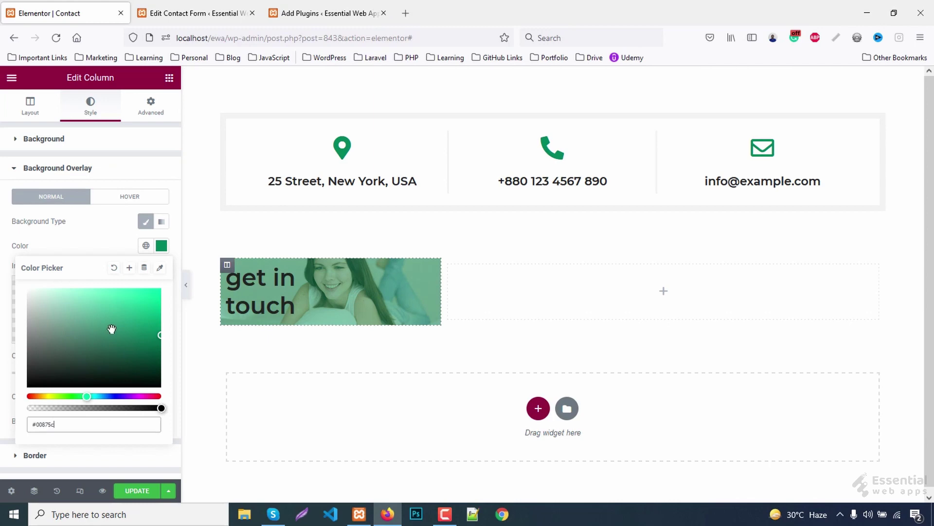
left_click(160, 246)
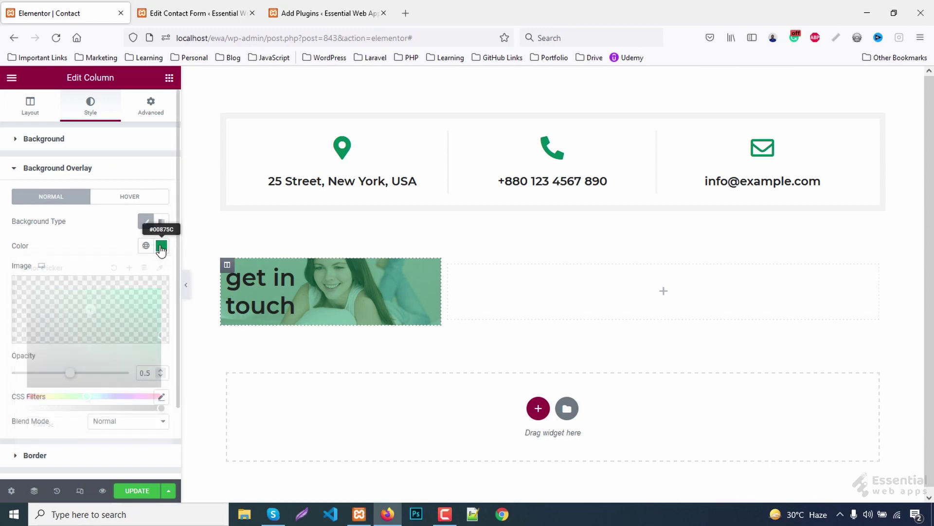
left_click(149, 372)
type("7")
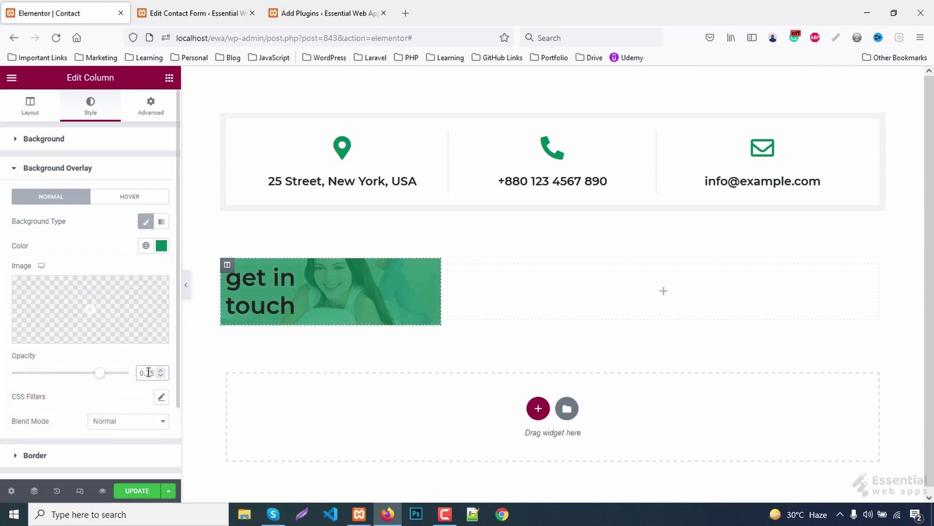
- Make the Get In Touch heading text white
left_click(238, 280)
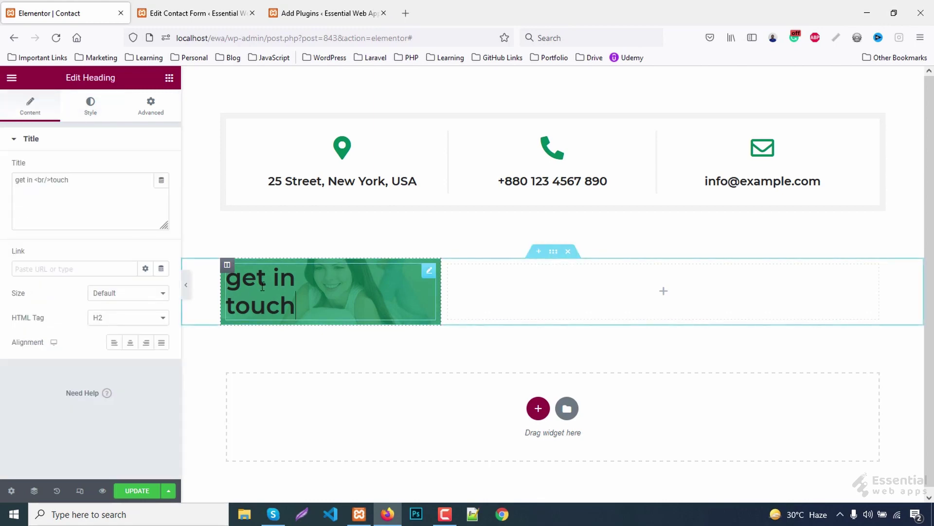
left_click(90, 105)
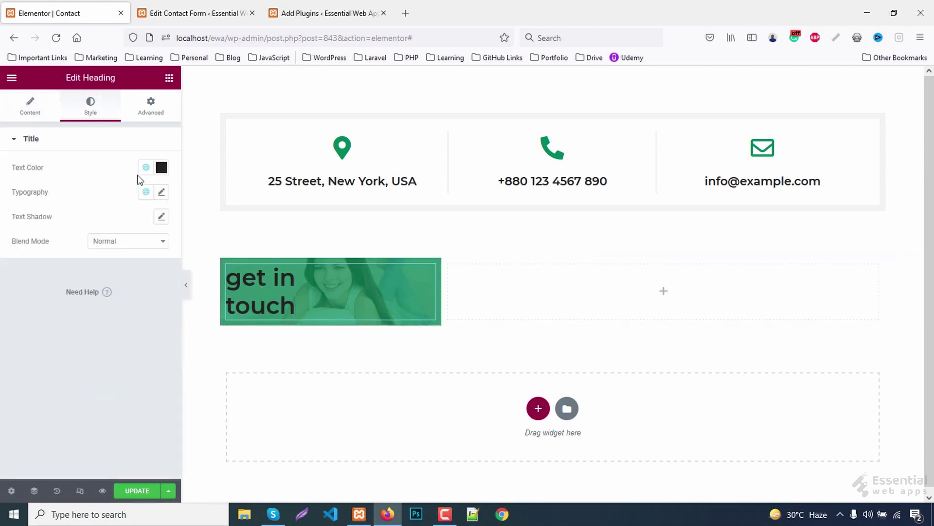
left_click(161, 167)
left_click_drag(79, 249, 10, 200)
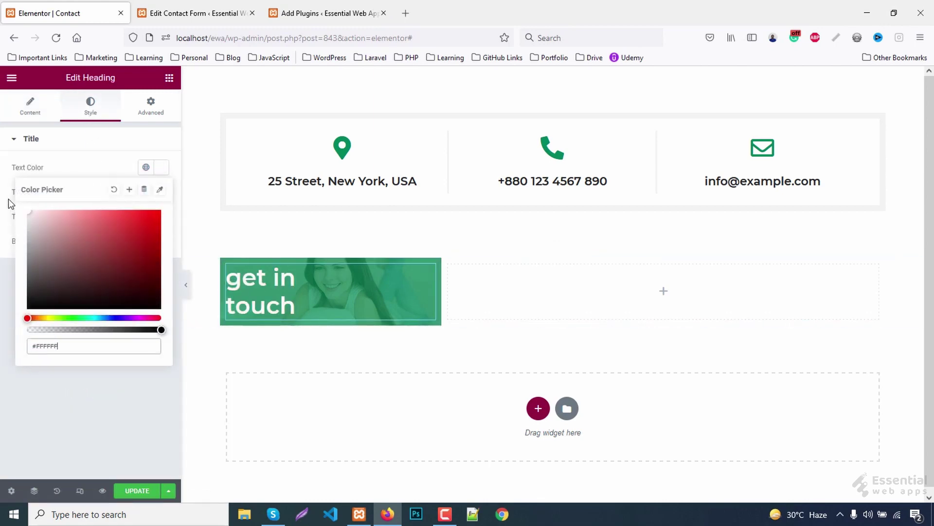
left_click(161, 168)
- Set the heading typography to 35 px size, 42 px line height and Capitalize transform
left_click(160, 193)
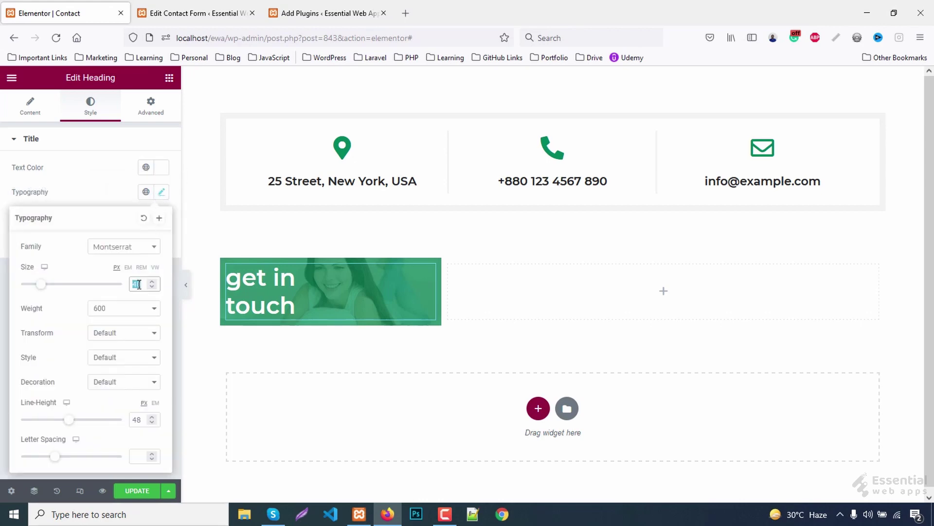
type("30")
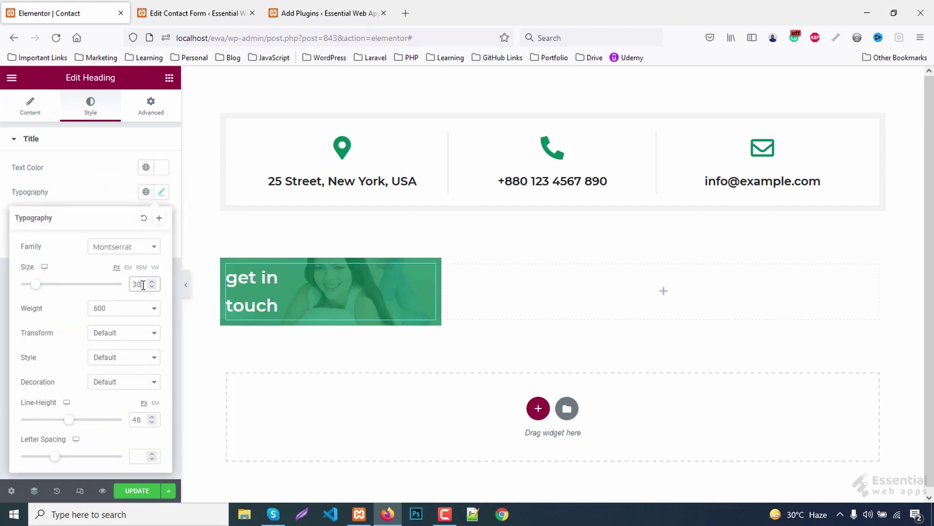
key("Up")
key("Up")
key("Up")
key("Up")
key("Up")
key("Up")
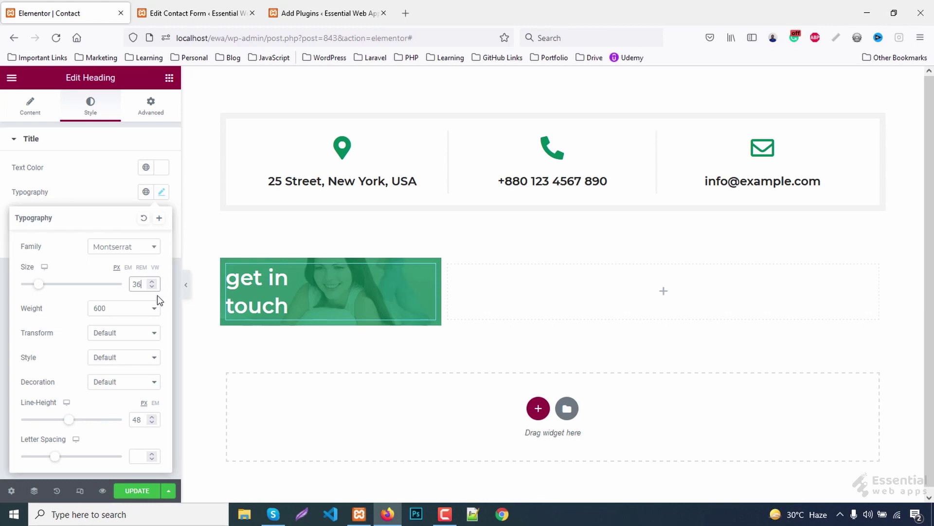
key("Down")
left_click(141, 421)
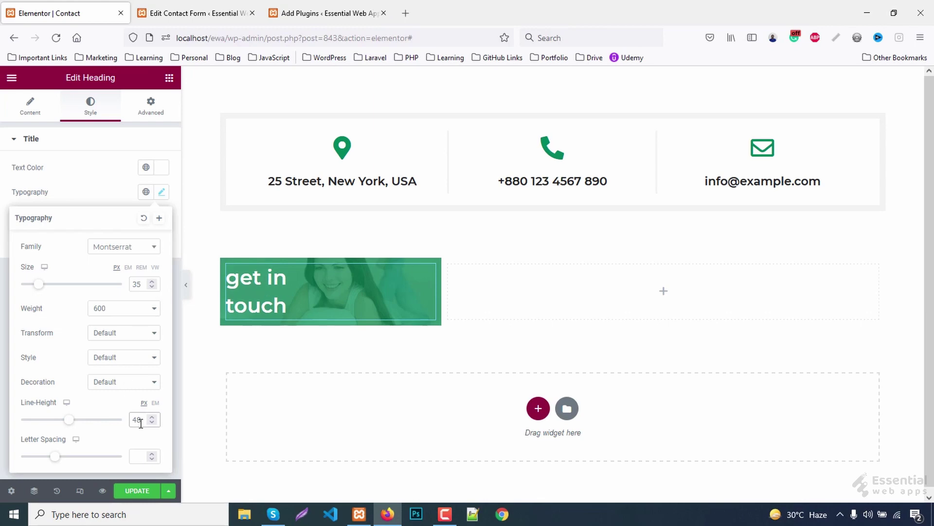
key("Down")
key("Down")
key("Down")
key("Down")
key("Down")
key("Down")
key("Down")
key("Down")
key("Down")
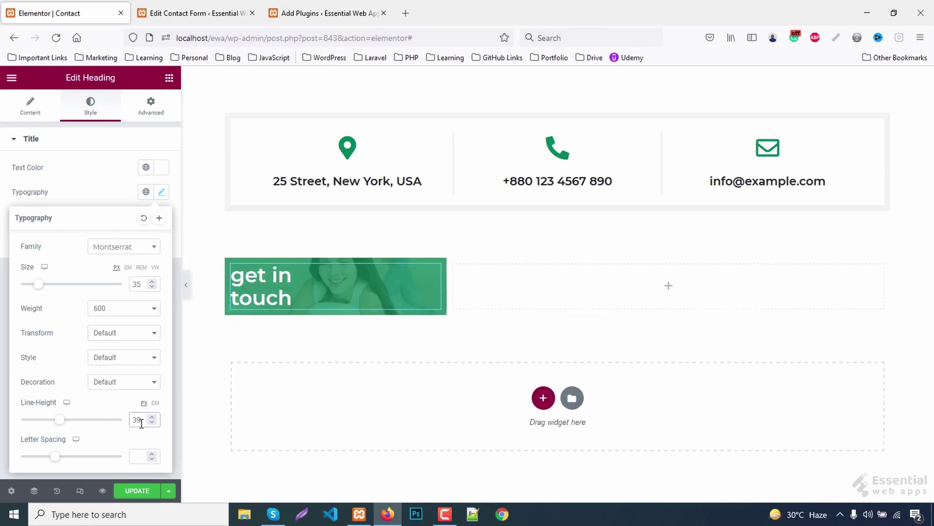
key("Up")
key("Up")
key("Up")
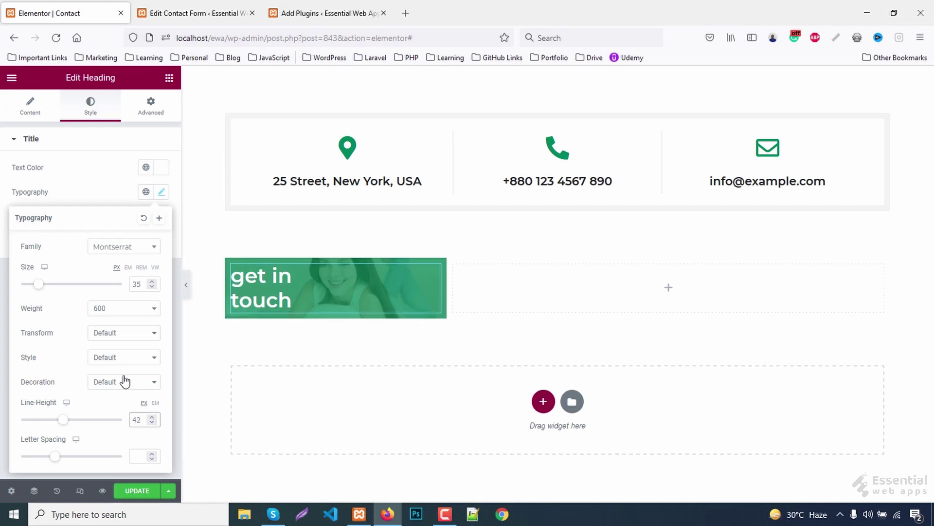
left_click(121, 364)
left_click(123, 359)
left_click(114, 334)
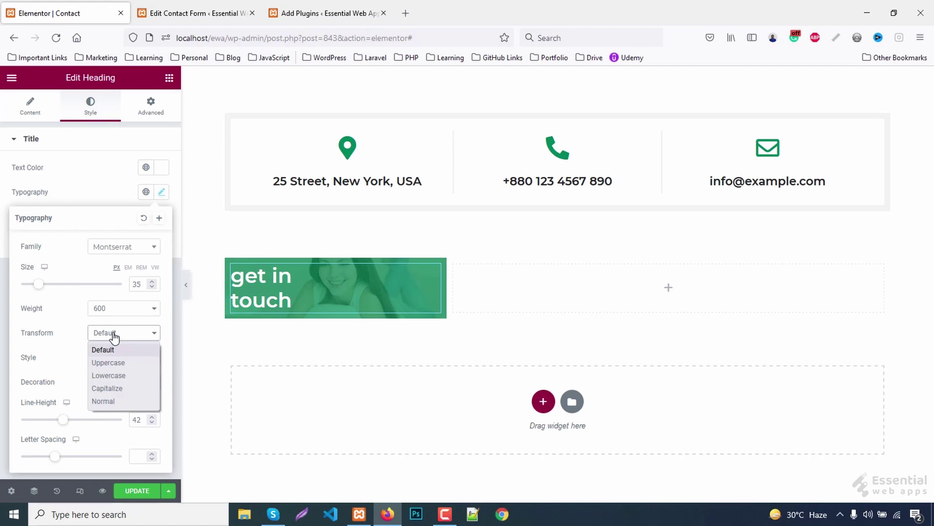
left_click(109, 388)
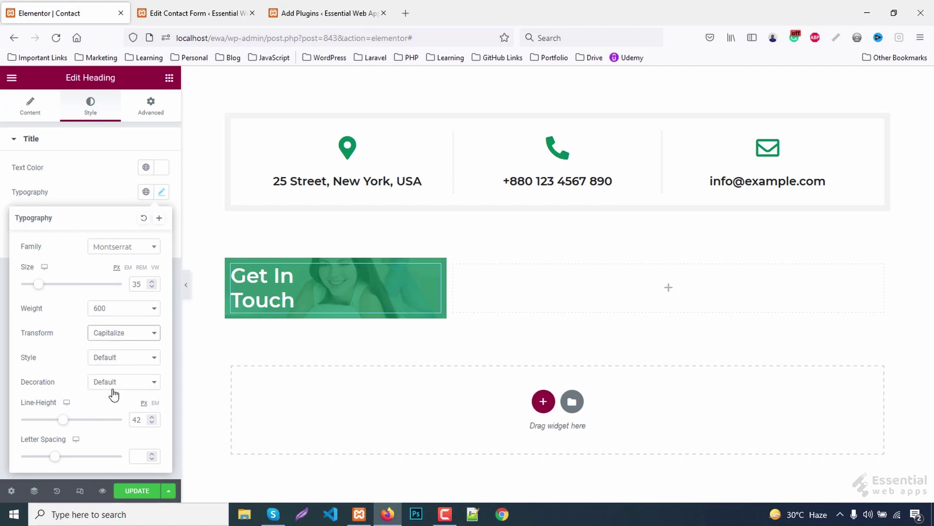
left_click(89, 111)
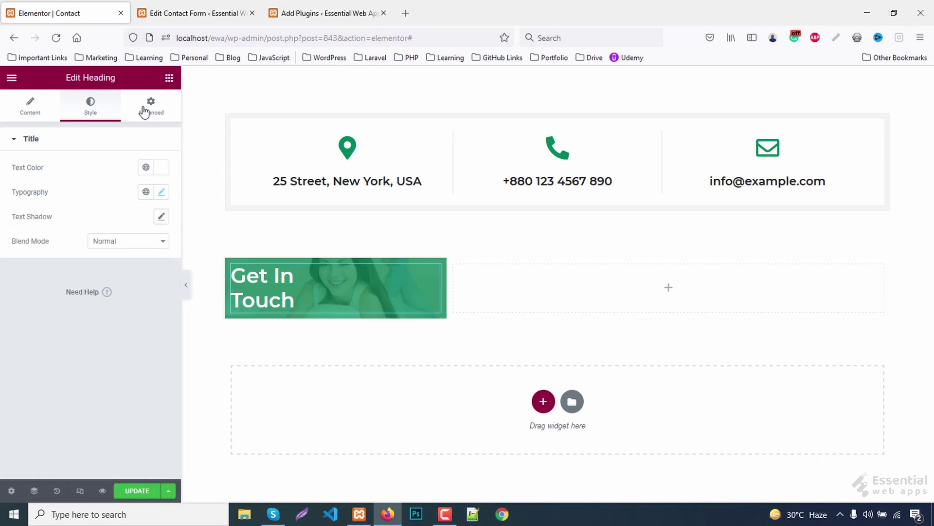
- Give the heading a solid border 3 px wide on its bottom and left sides
left_click(151, 107)
scroll(55, 380, "down", 1)
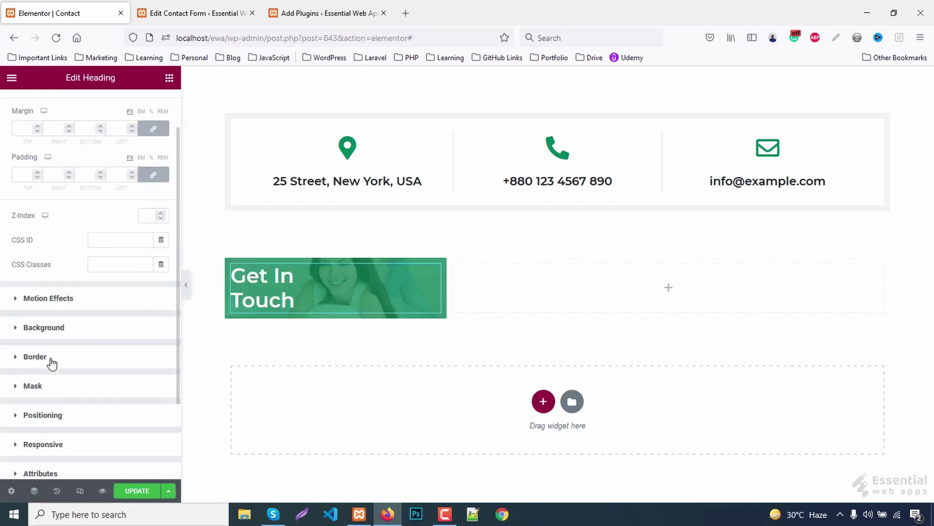
left_click(52, 363)
left_click(130, 285)
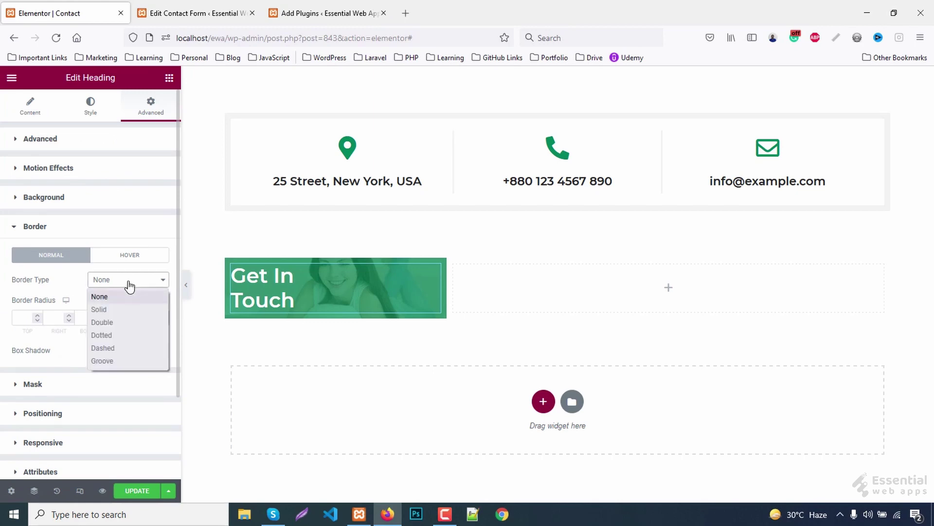
left_click(100, 309)
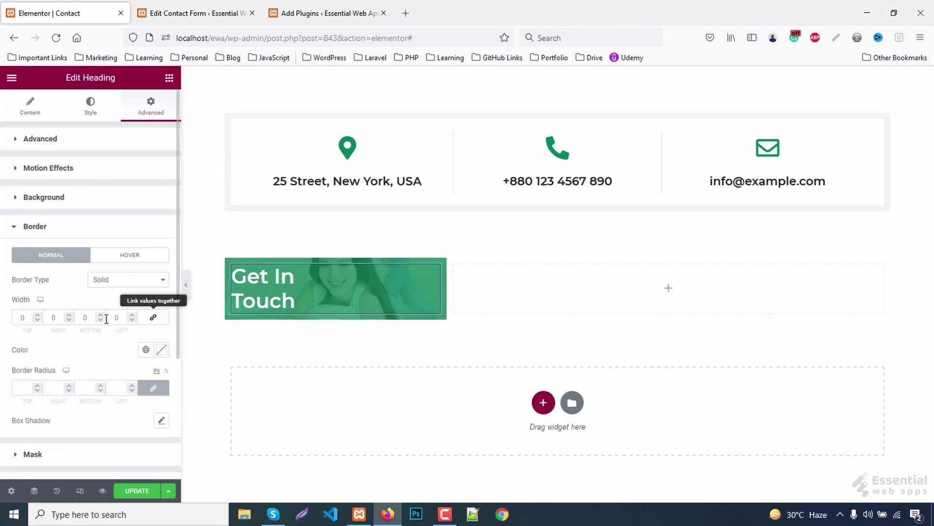
left_click(22, 315)
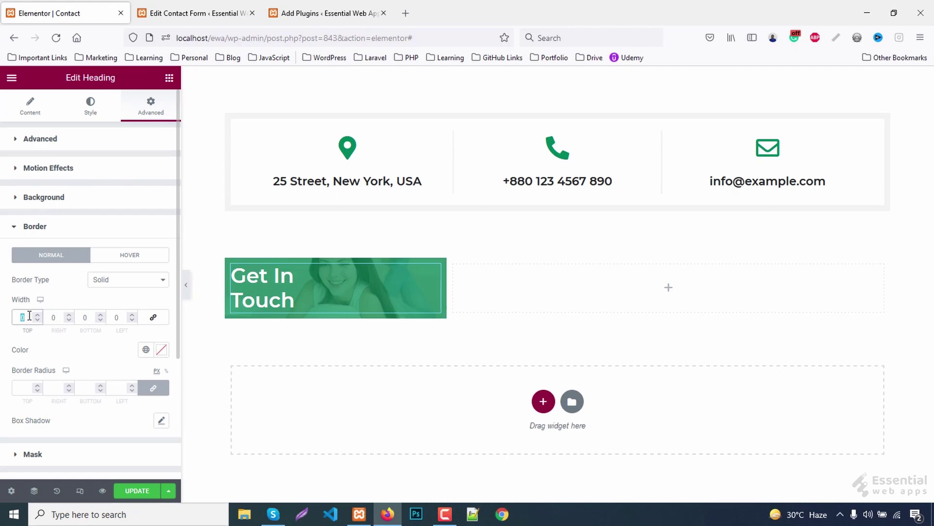
left_click(49, 317)
left_click(84, 317)
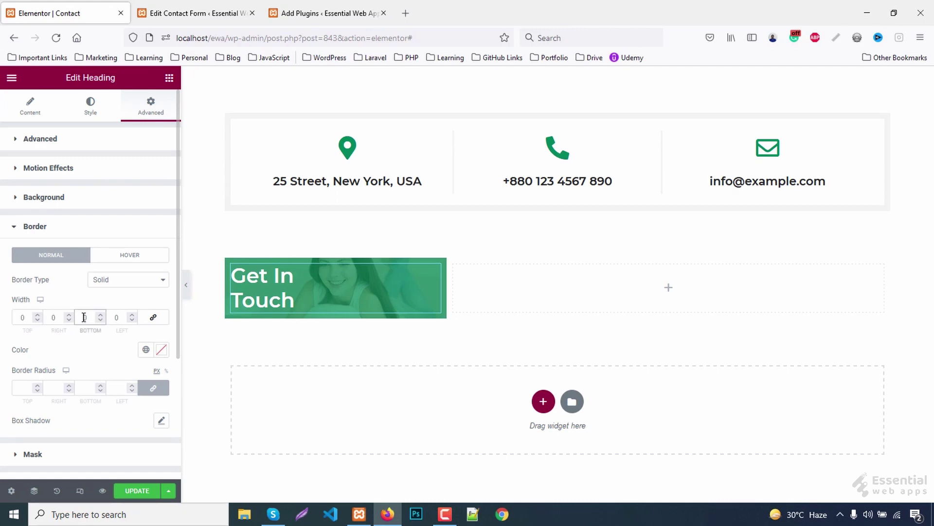
type("3")
left_click(116, 317)
type("3")
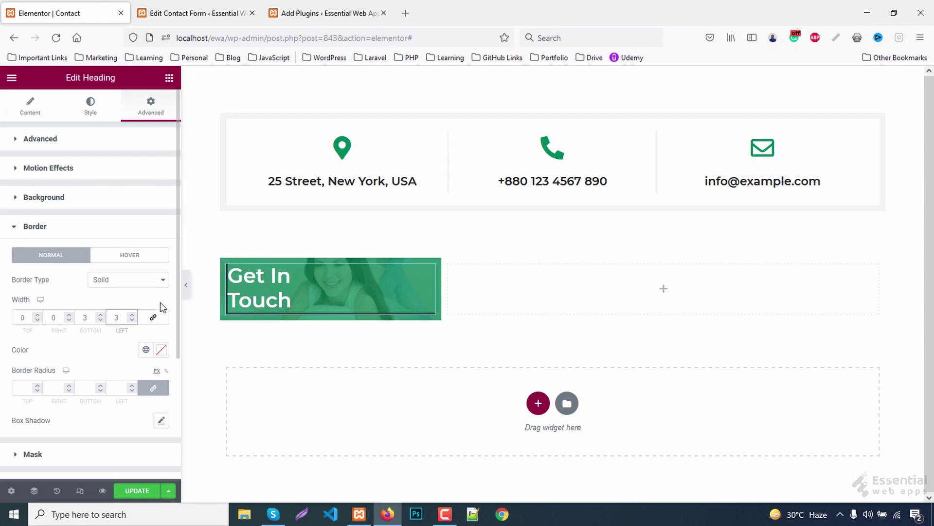
- Make the heading's border colour white (#FFFFFF)
left_click(162, 350)
left_click_drag(85, 264, 7, 180)
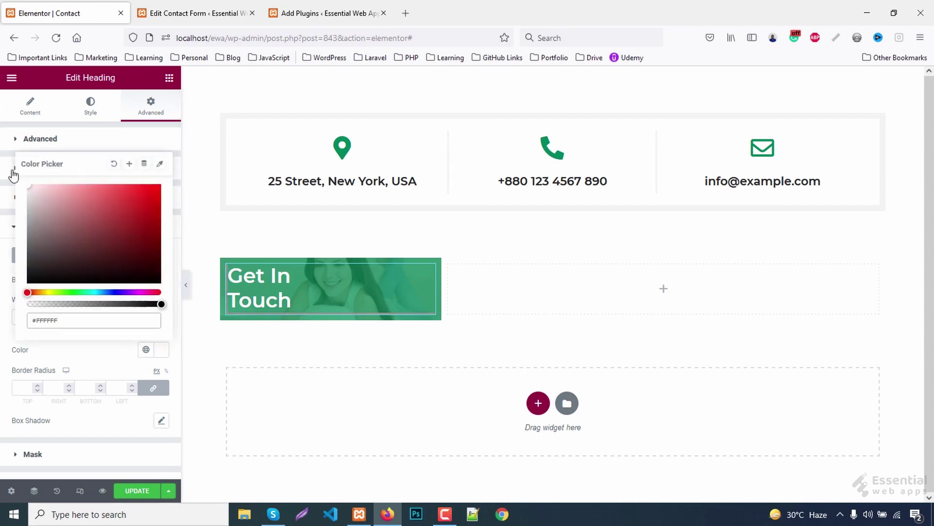
left_click(157, 104)
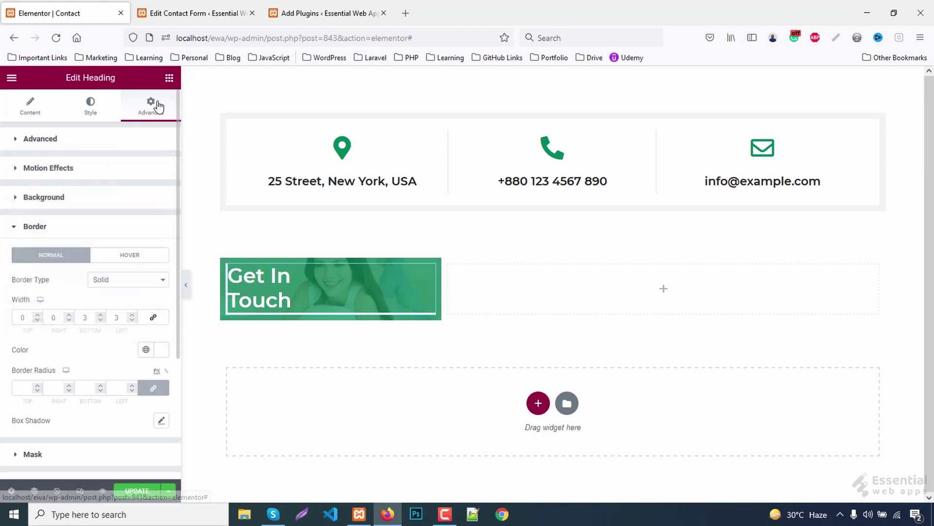
- Pad the heading 10 px at bottom and left, then go to WordPress's Add Plugins page
left_click(55, 140)
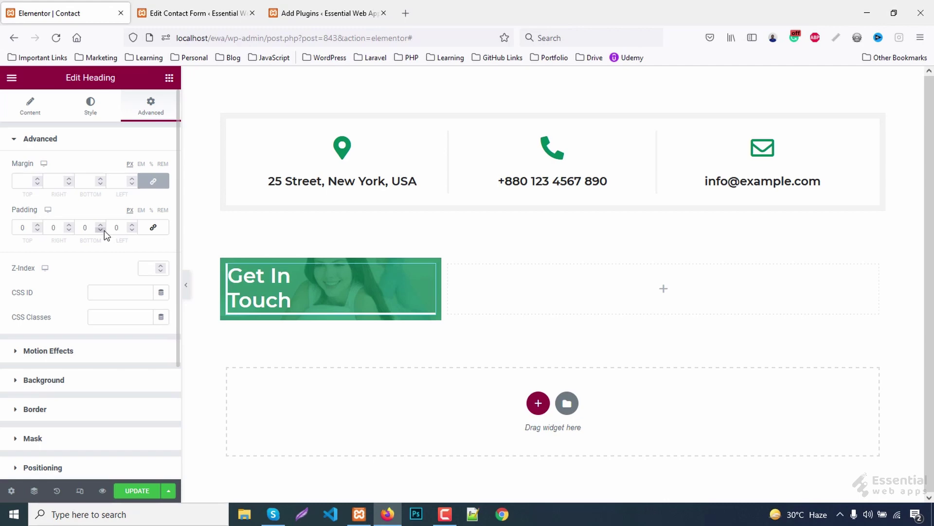
left_click(83, 227)
type("20")
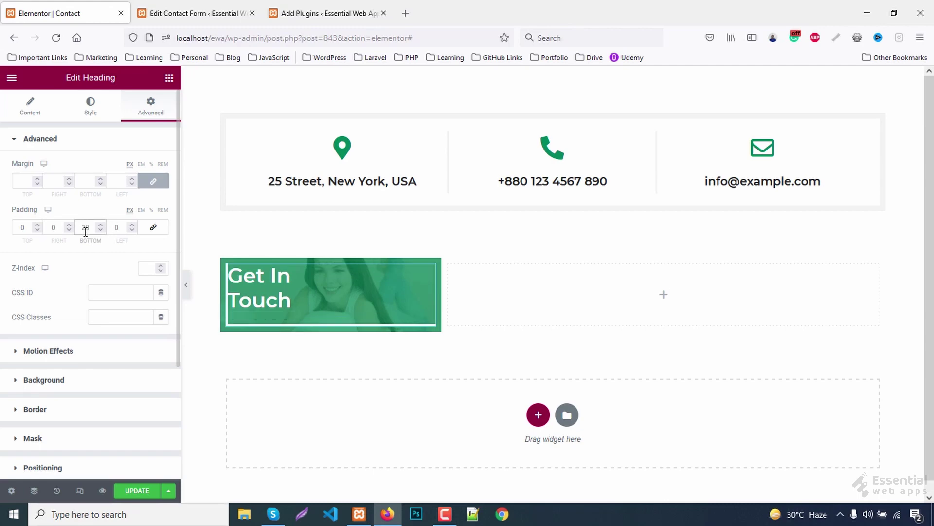
key("Down")
key("Down")
key("Down")
key("Down")
key("Down")
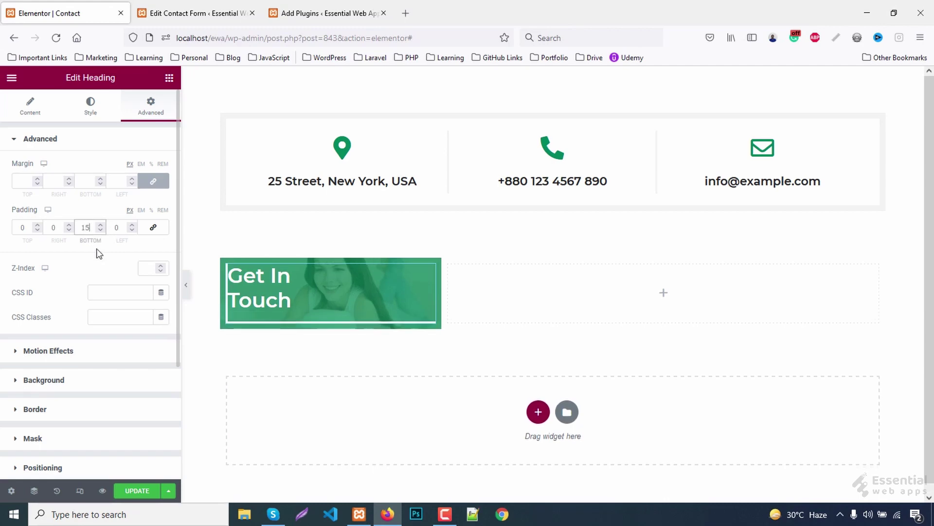
key("Down")
key("Down")
key("Down")
key("Down")
key("Down")
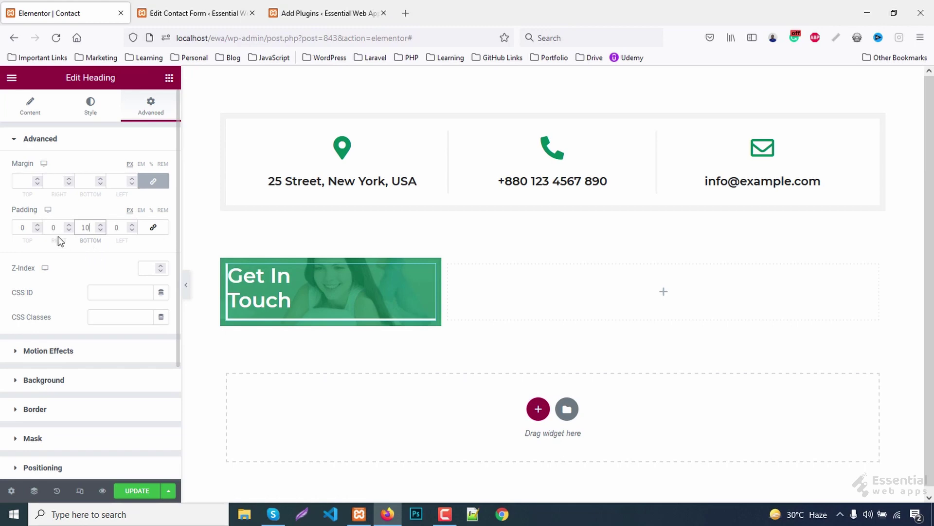
left_click(119, 229)
key("Up")
key("Up")
key("Up")
key("Up")
key("Up")
key("Up")
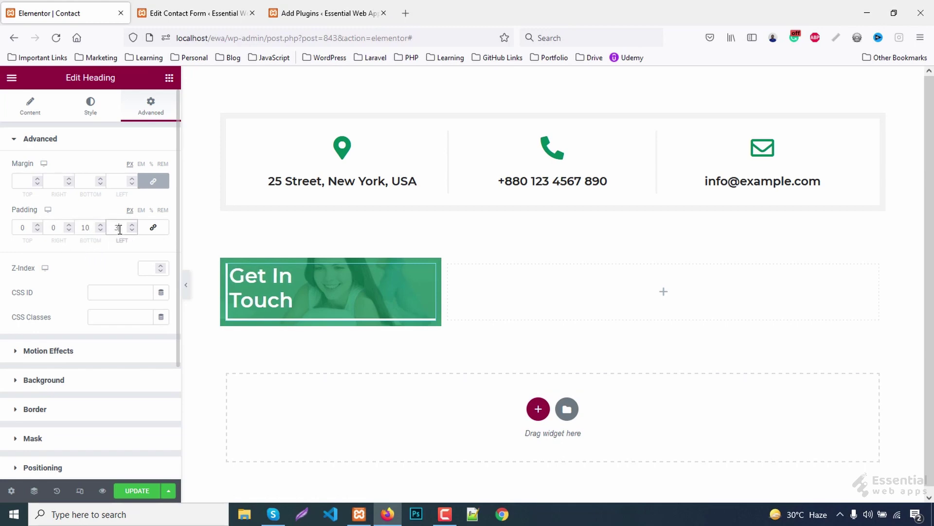
key("Up")
key("Up")
key("Up")
key("Up")
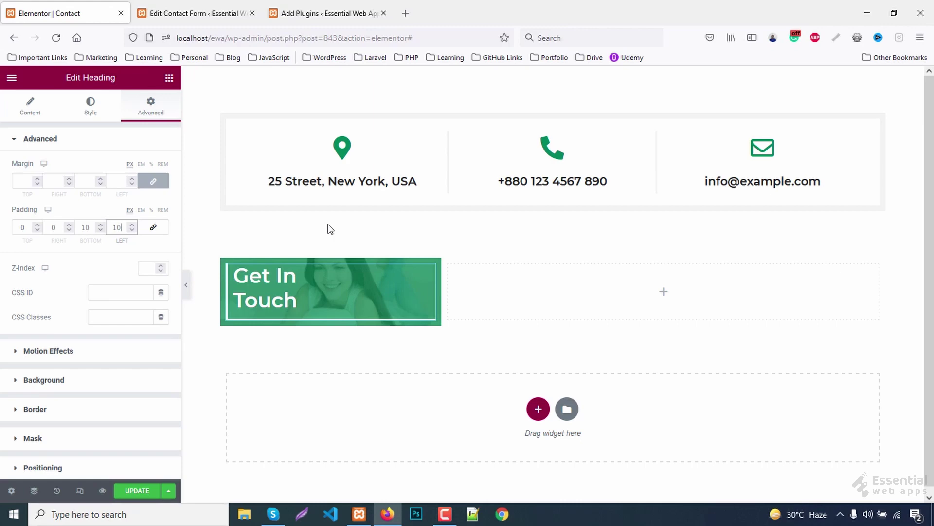
left_click(343, 15)
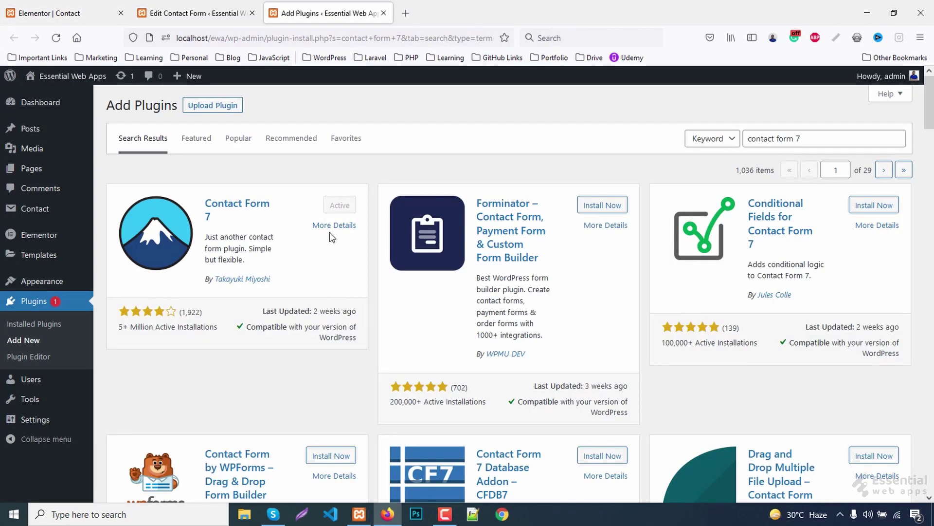
- Create a new Contact Form 7 form titled 'Contact Form' and clear its default template
left_click(178, 6)
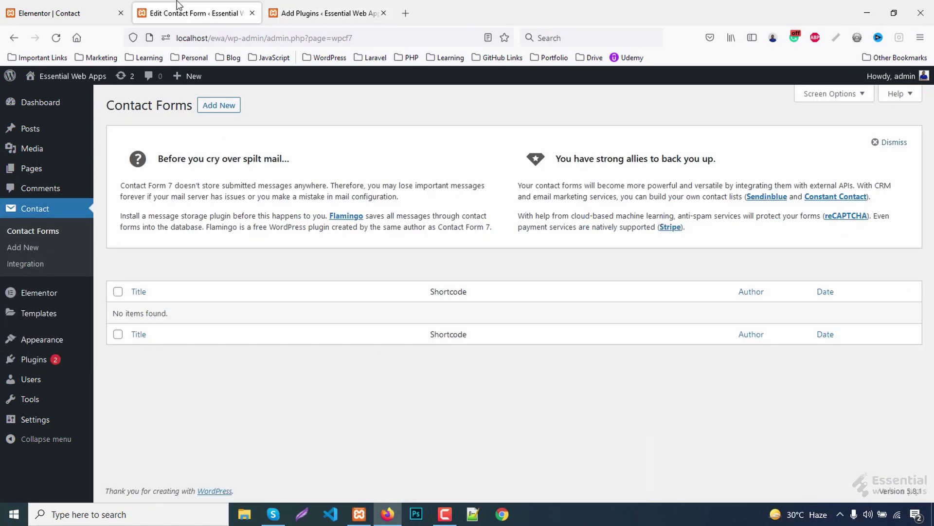
left_click(23, 247)
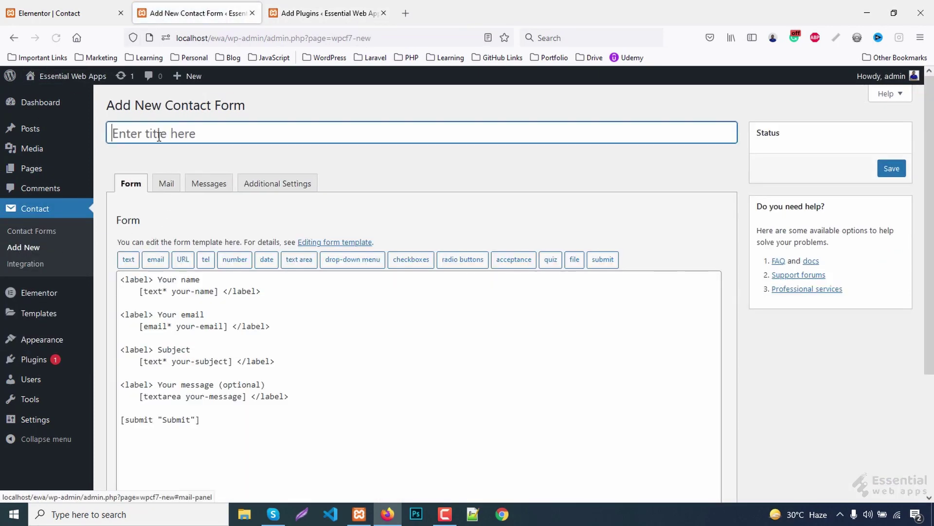
type("Contact Form")
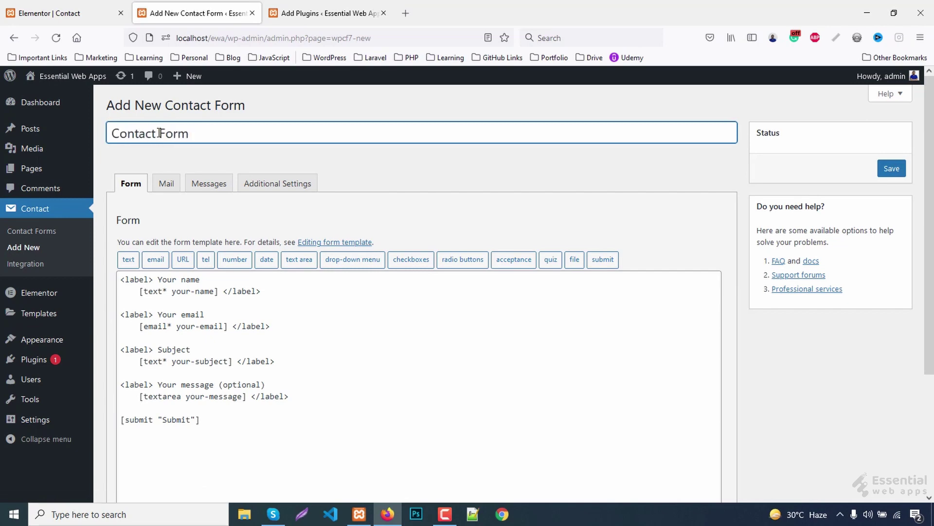
left_click_drag(223, 408, 121, 277)
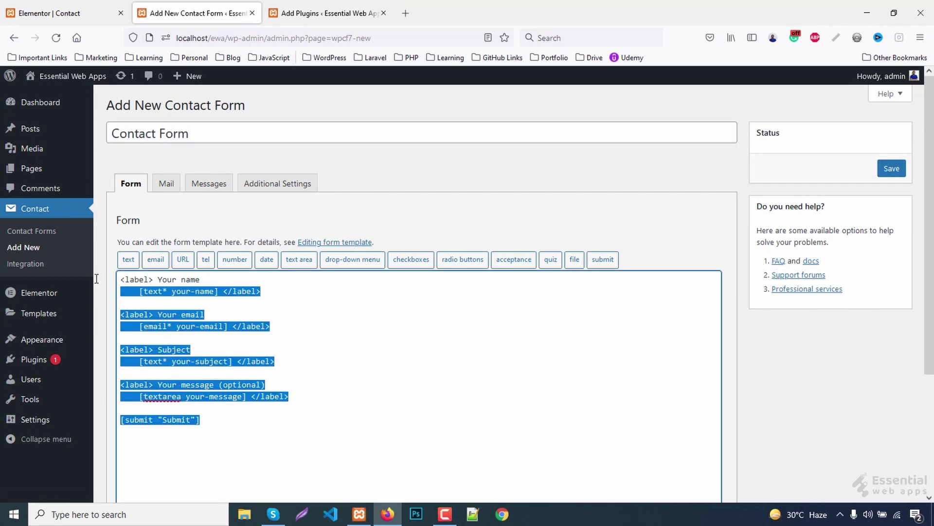
key("BackSpace")
- Add a required text field named 'name' with placeholder 'Your Name'
left_click(128, 259)
left_click(378, 180)
key("Tab")
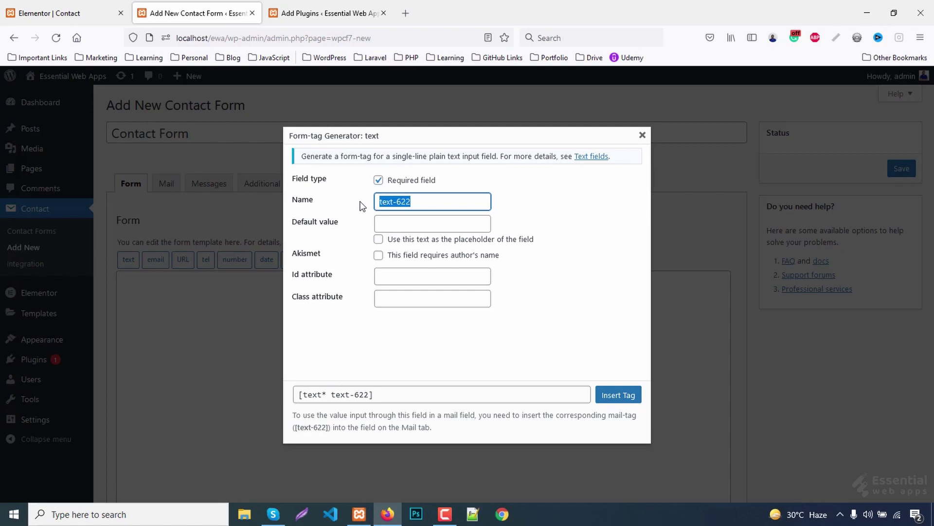
type("name")
left_click(410, 223)
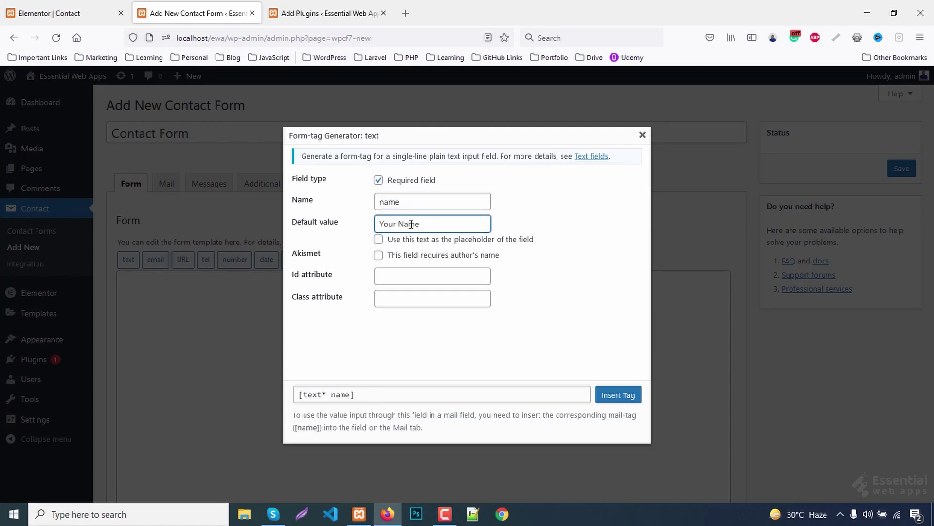
type("Your Name")
left_click(379, 239)
left_click(618, 395)
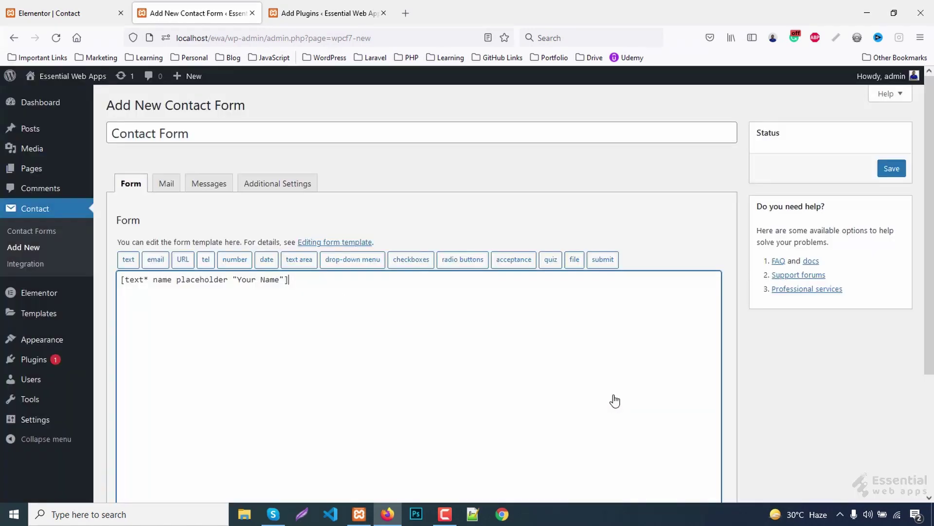
- Add a required email field using its default text as placeholder
left_click(156, 259)
left_click(379, 180)
double_click(408, 202)
key("BackSpace")
key("BackSpace")
left_click(414, 225)
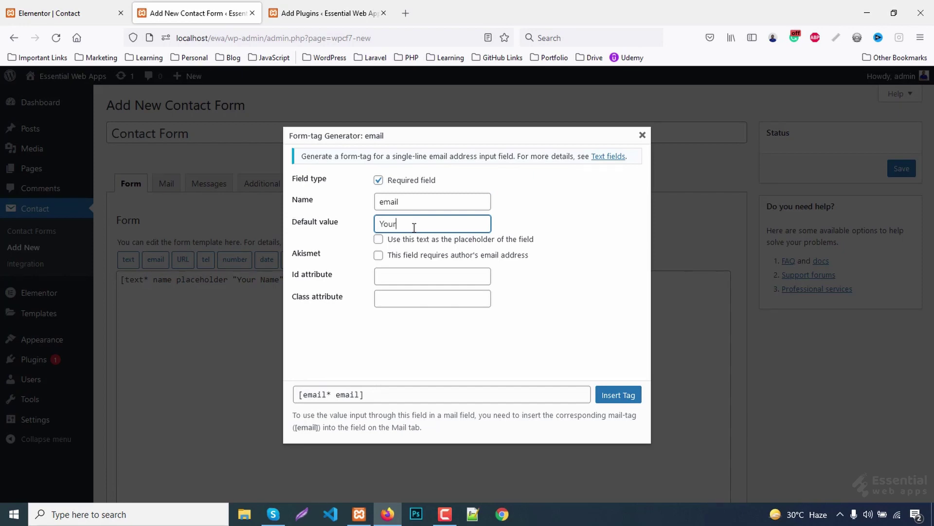
left_click(378, 239)
left_click(617, 395)
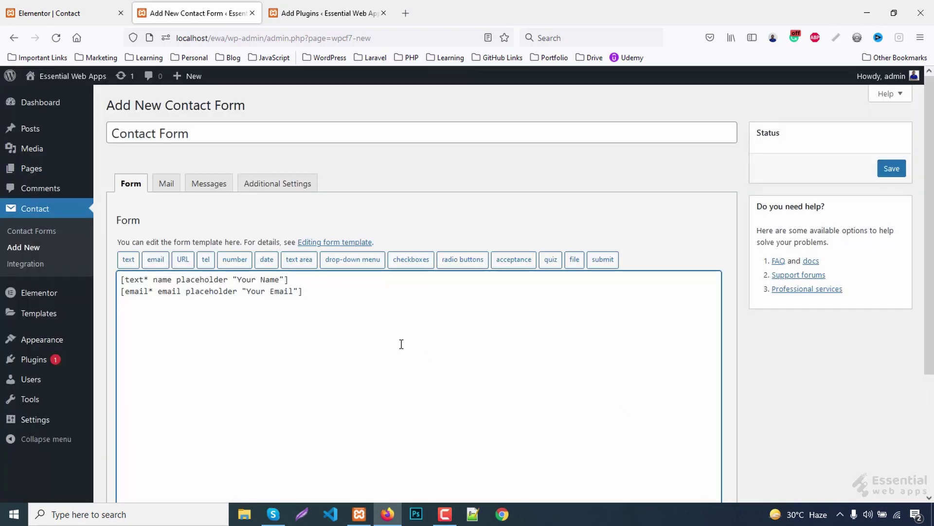
- Add a 'Send Message' submit button to the form
left_click(603, 259)
left_click(400, 182)
type("Send Message")
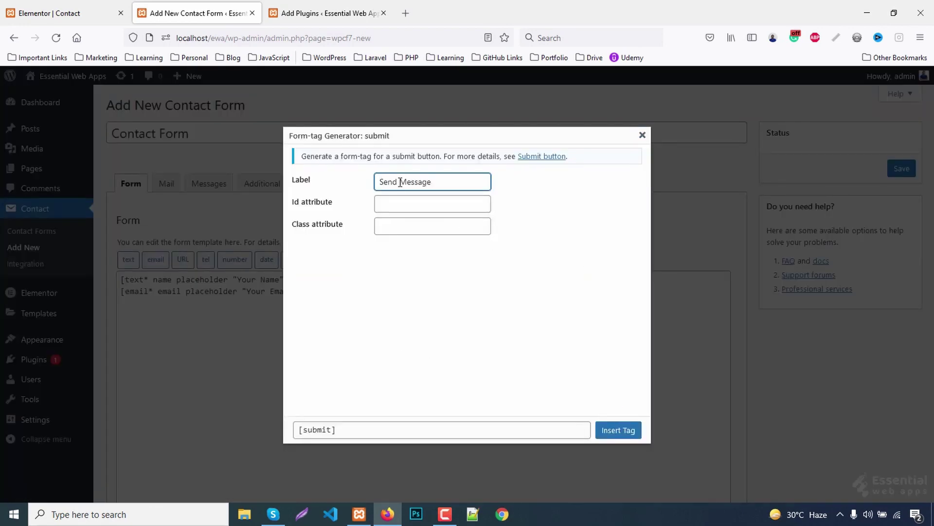
left_click(617, 429)
- Add a required textarea with placeholder 'Your Message' and save the form
left_click(300, 259)
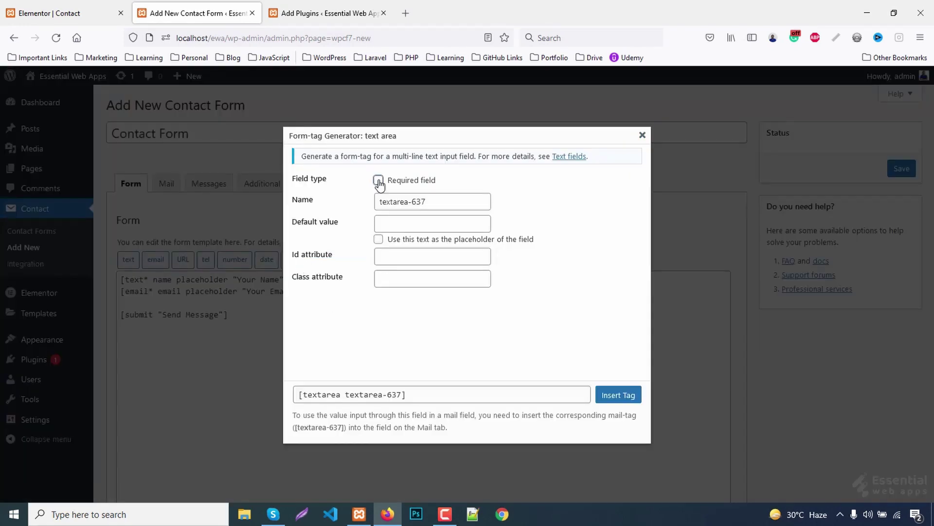
left_click(378, 179)
left_click_drag(408, 201, 444, 200)
key("BackSpace")
left_click(394, 224)
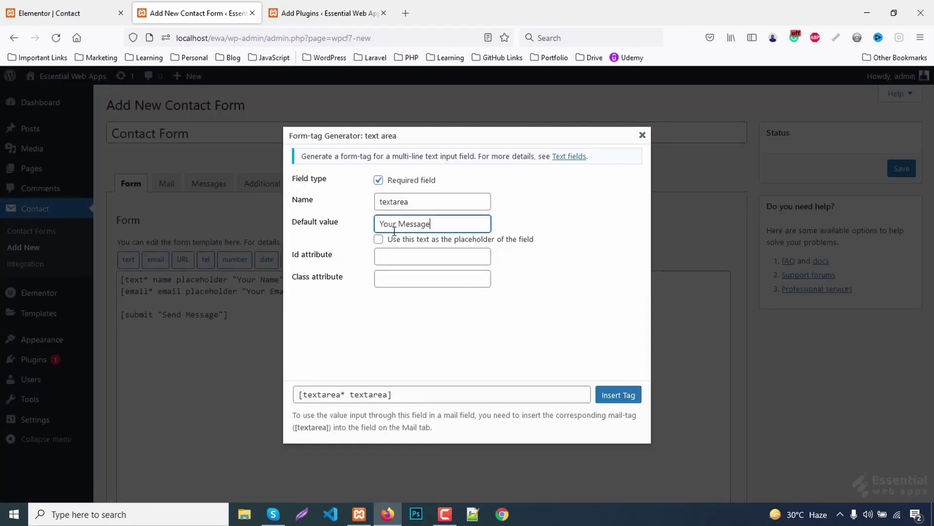
left_click(378, 239)
left_click(618, 395)
left_click(892, 169)
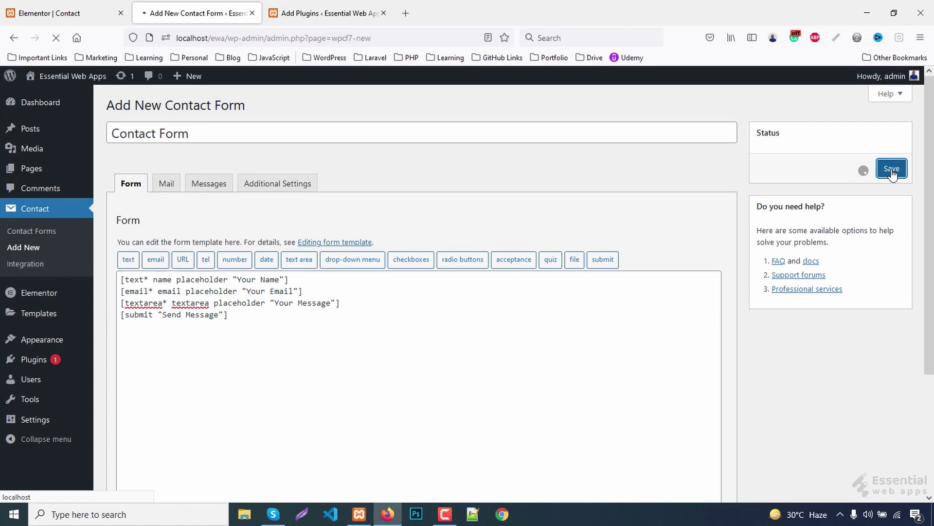
- Copy the form's shortcode and paste it into a new Shortcode widget beside the image
left_click(222, 211)
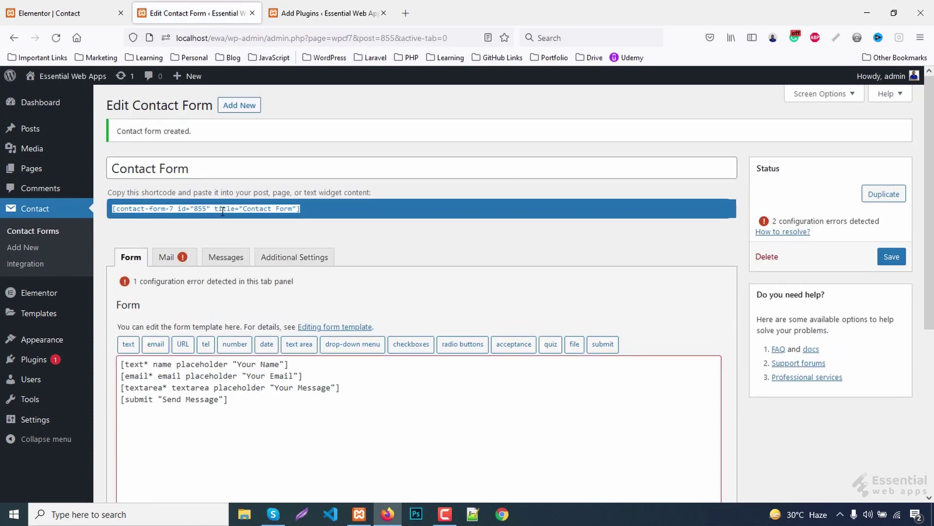
right_click(224, 212)
left_click(259, 268)
left_click(98, 13)
left_click_drag(47, 165, 621, 290)
left_click(132, 211)
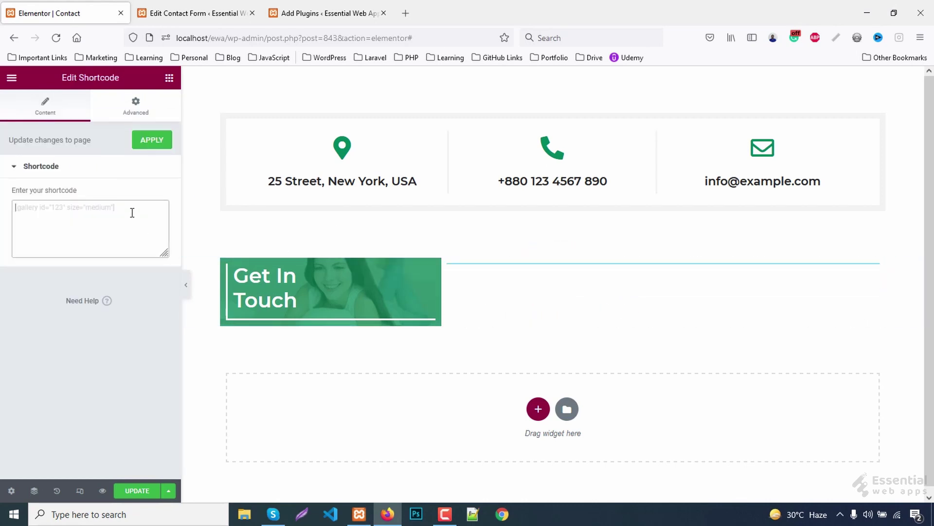
key("ctrl+v")
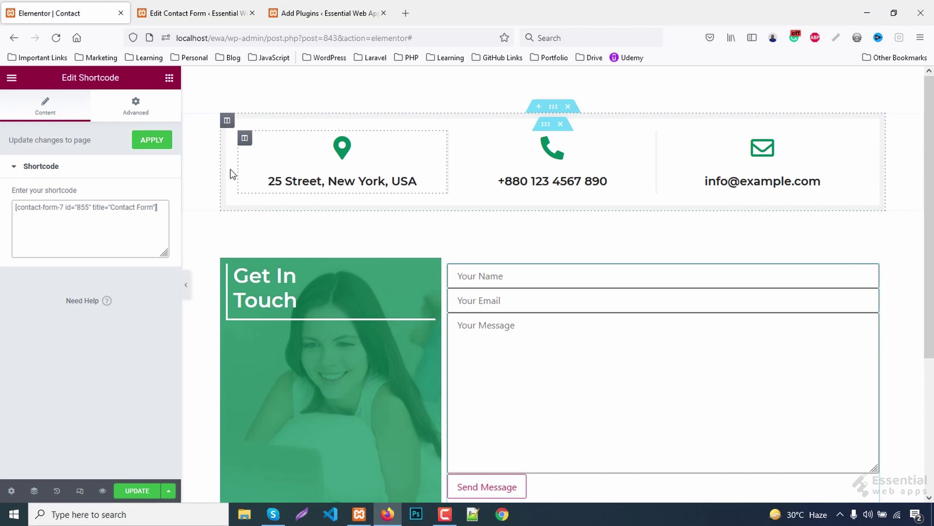
- Give the Shortcode widget the CSS class 'contacts'
left_click(136, 104)
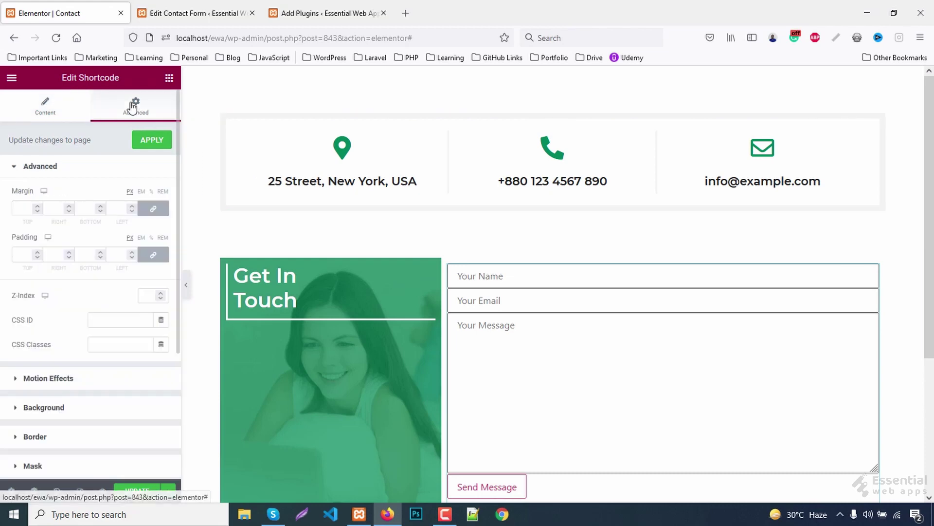
left_click(106, 343)
type("contac")
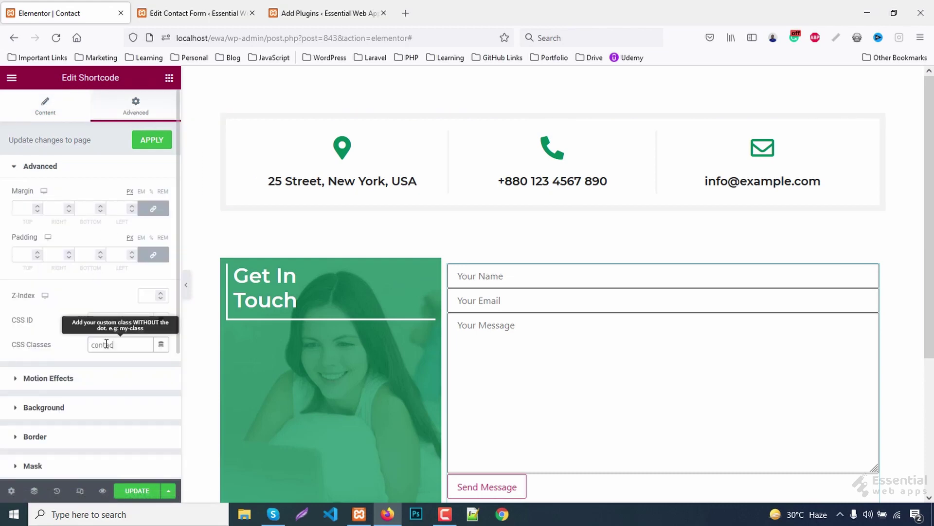
type("t")
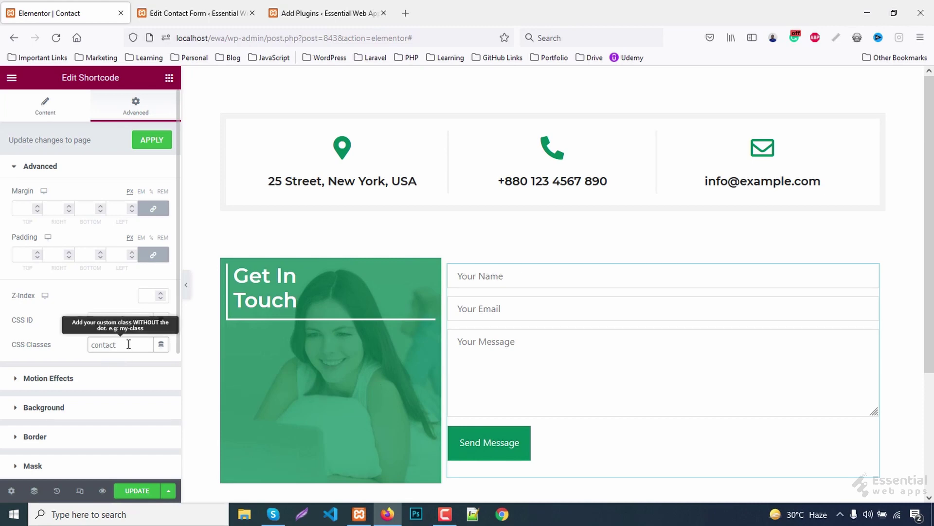
type("s")
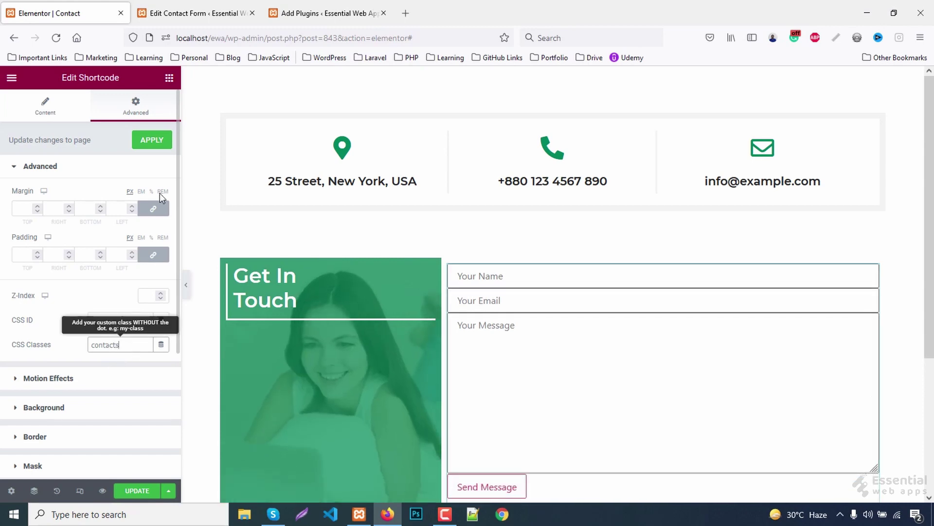
- Add a Heading widget above the form titled 'Send a message'
left_click(169, 78)
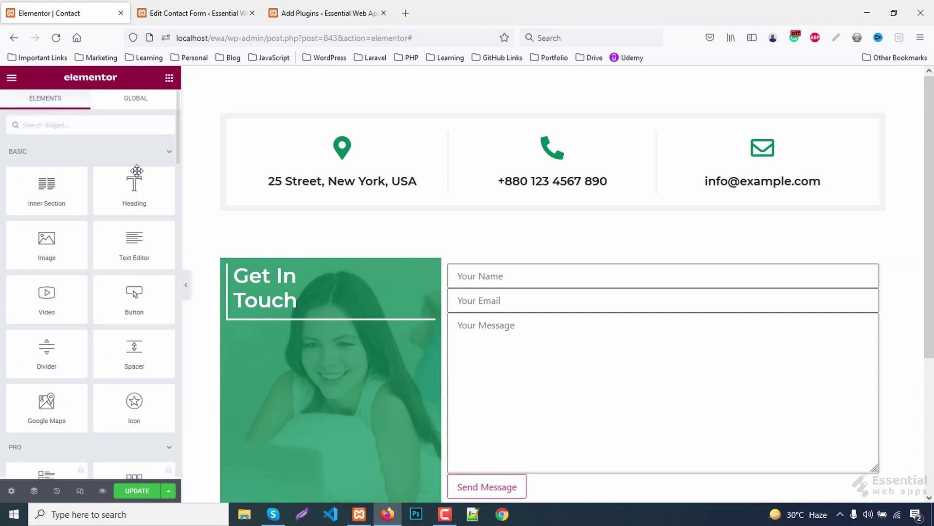
left_click_drag(137, 171, 487, 267)
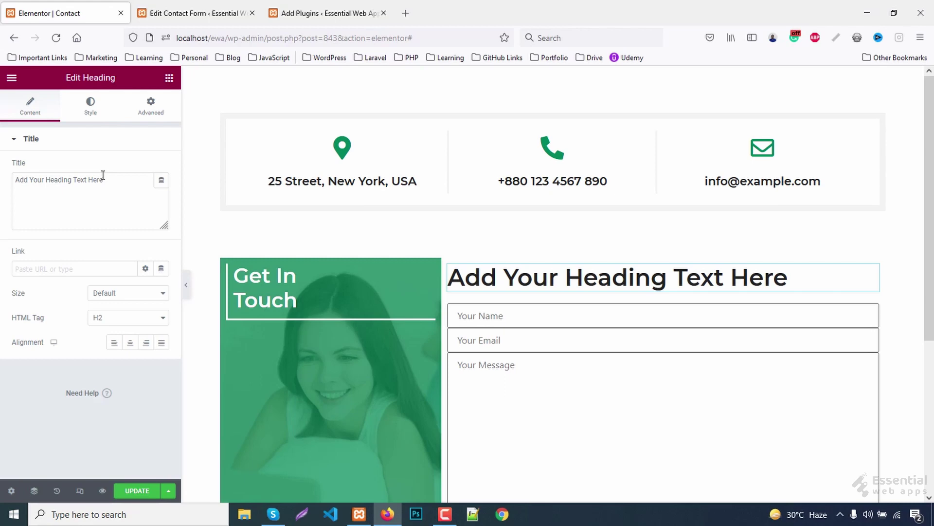
left_click_drag(103, 175, 2, 175)
type("Send a mess")
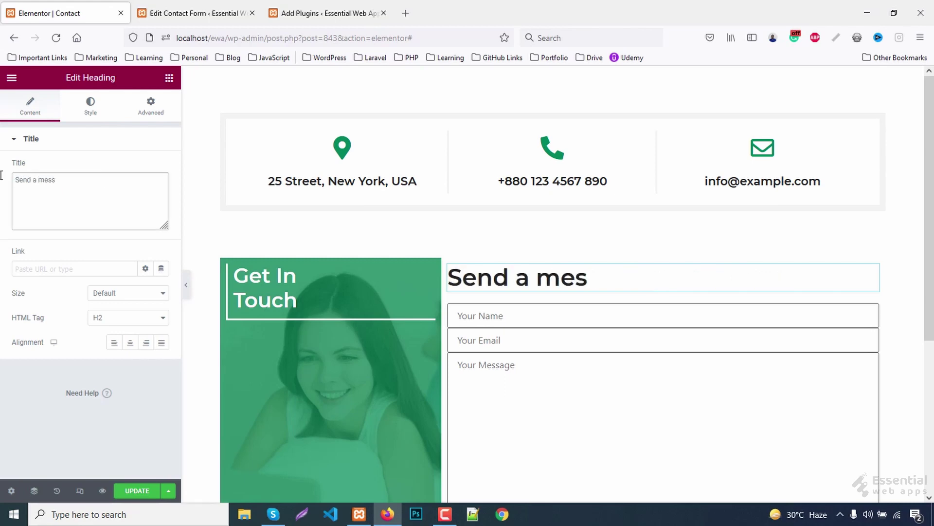
type("age")
- Add a Text Editor paragraph below the 'Send a message' heading
left_click(171, 80)
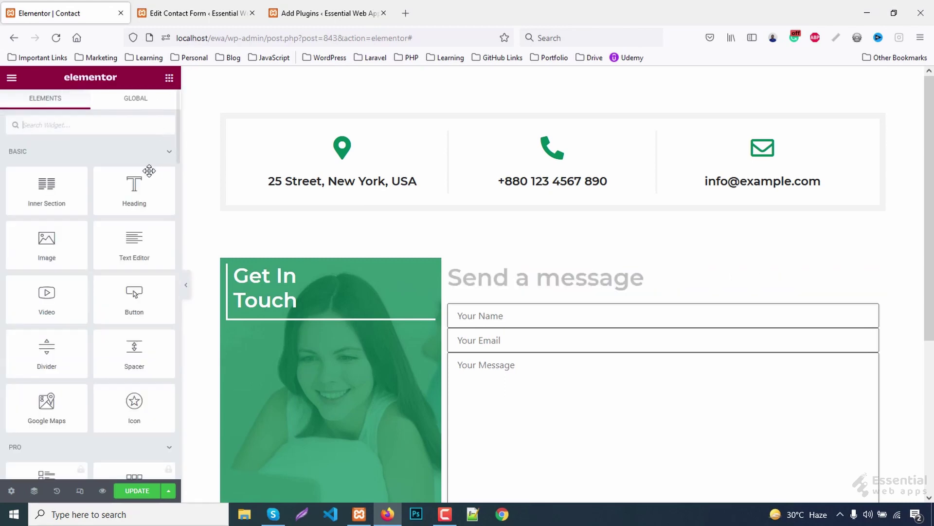
left_click_drag(134, 239, 543, 291)
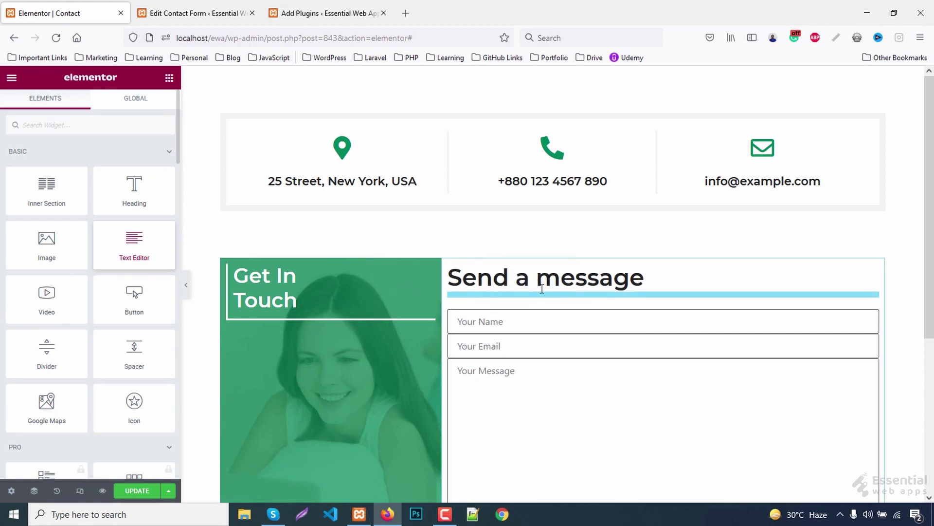
scroll(551, 273, "down", 3)
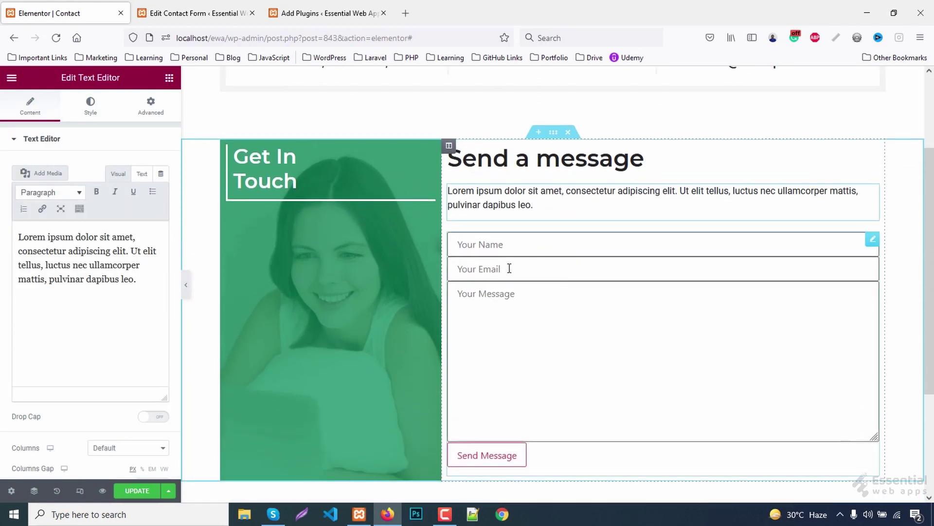
left_click(284, 203)
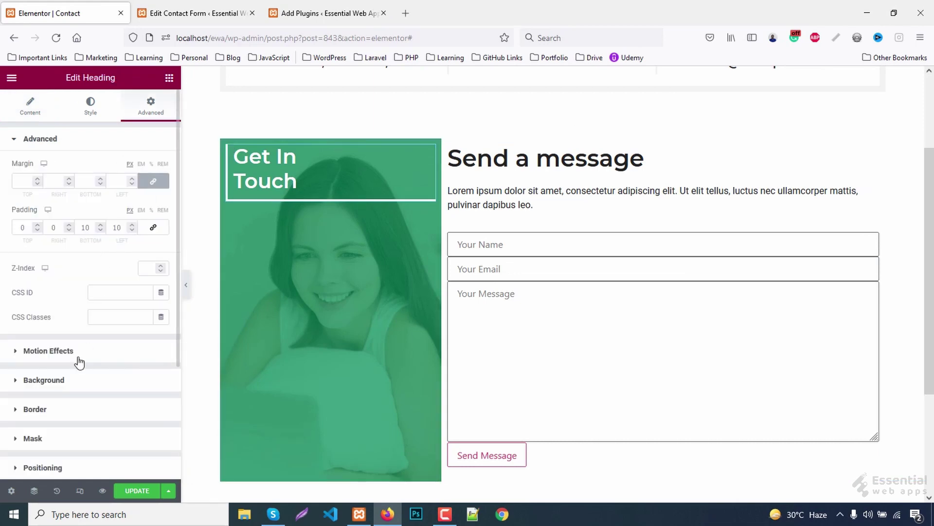
- Set the heading's bottom border width and bottom padding to 0
left_click(42, 409)
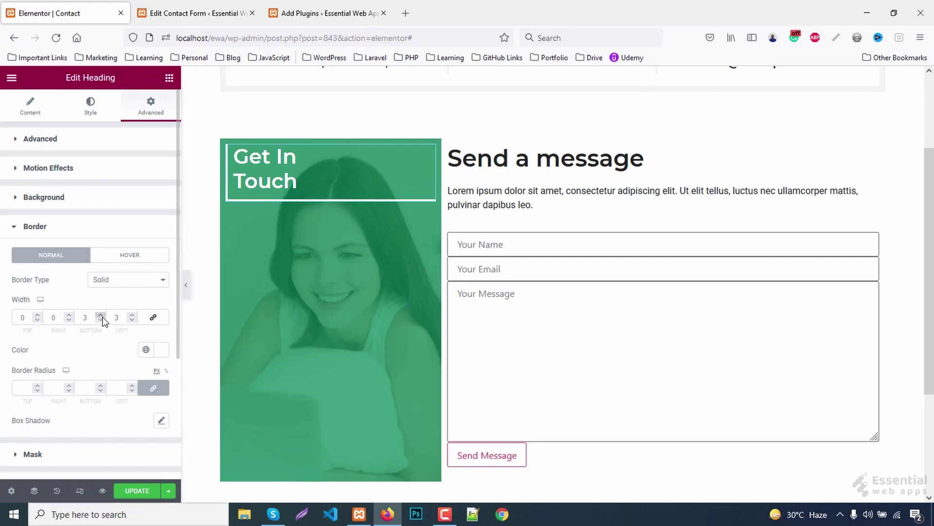
double_click(90, 320)
type("0")
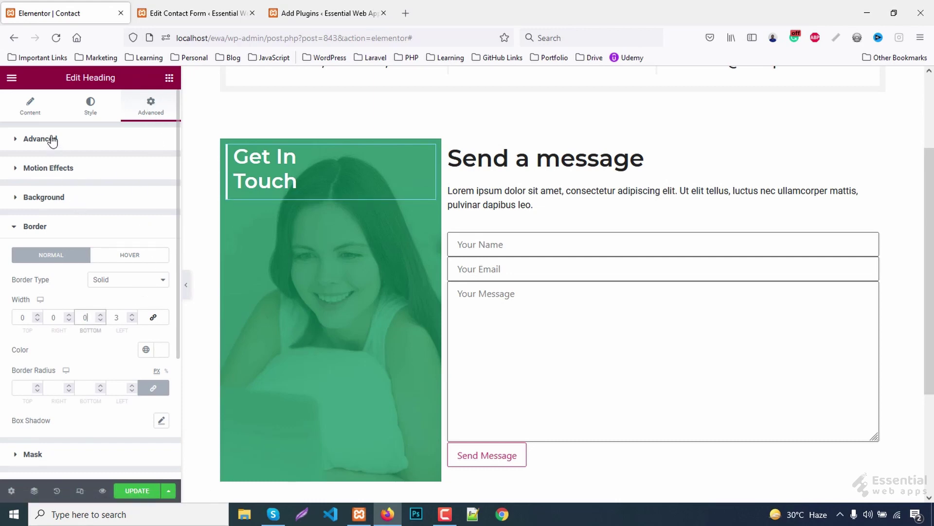
left_click(43, 139)
left_click(89, 228)
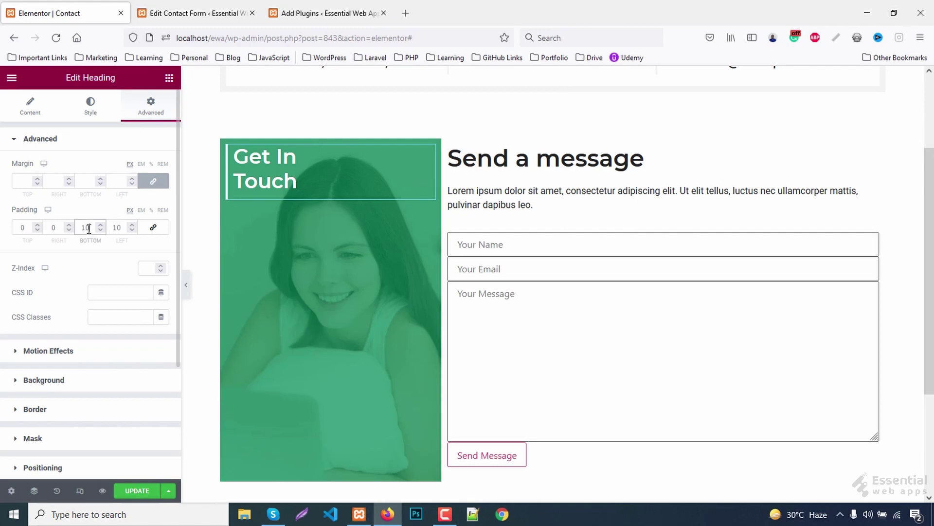
type("0")
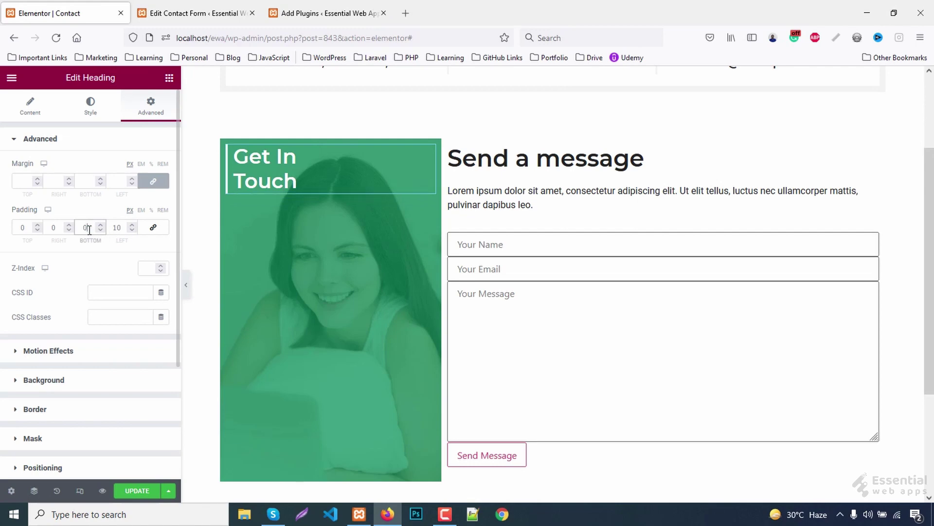
- Make the heading absolutely positioned, pinned to the image's bottom edge
scroll(68, 380, "down", 2)
left_click(54, 415)
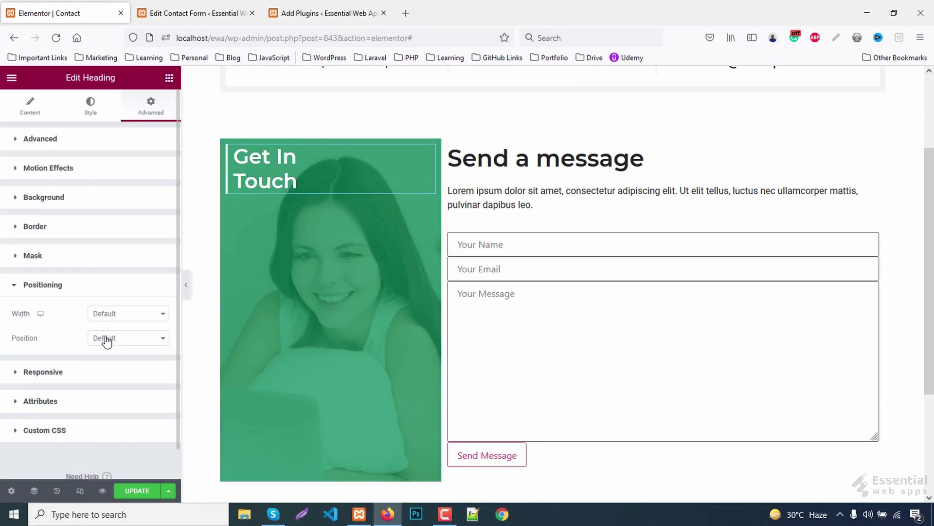
scroll(92, 292, "down", 1)
left_click(125, 307)
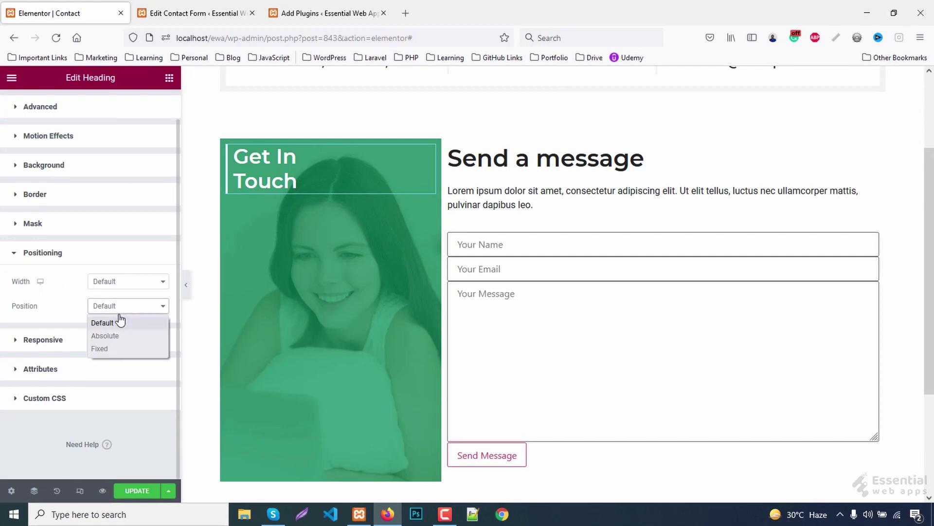
left_click(110, 336)
scroll(110, 293, "down", 4)
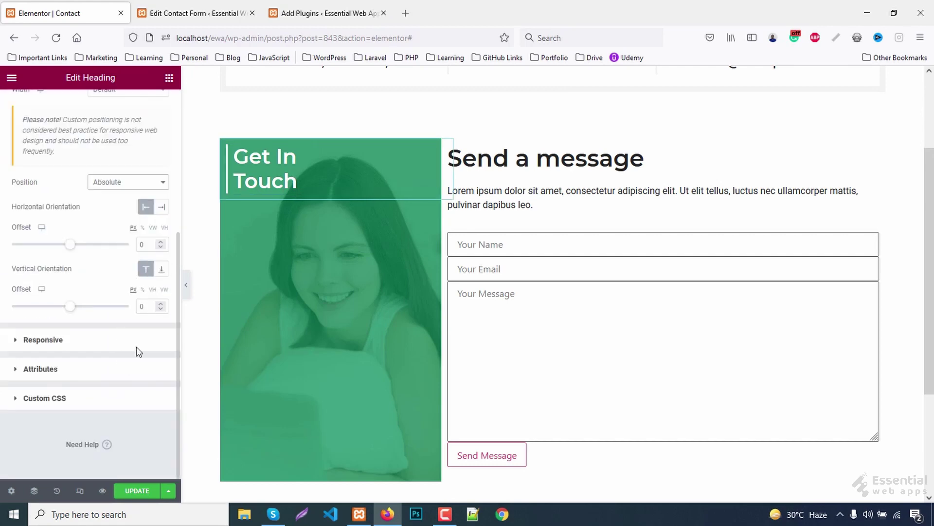
left_click(161, 270)
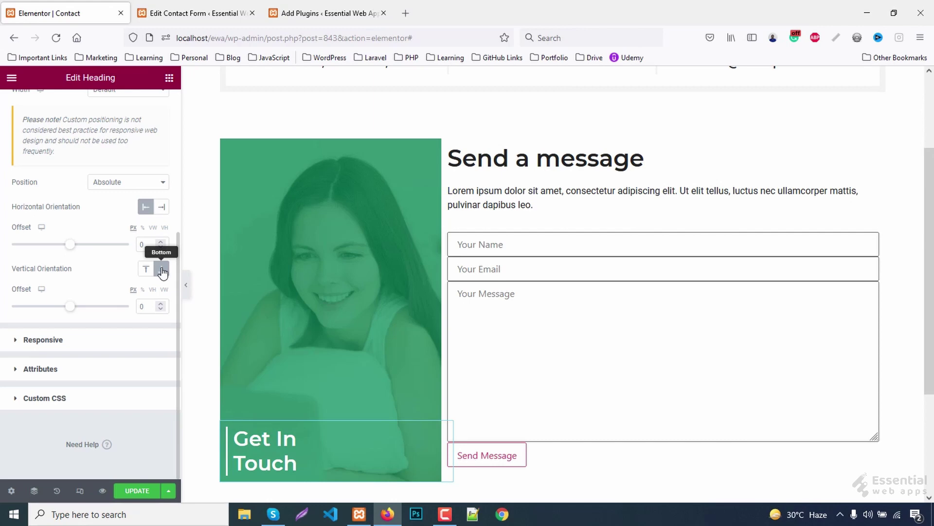
- Set the heading's bottom padding to 5
scroll(148, 228, "up", 5)
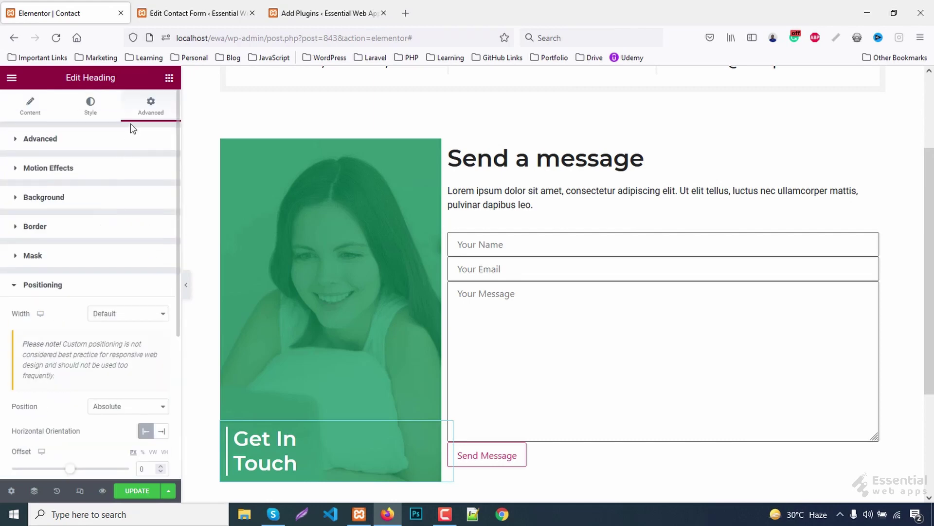
left_click(55, 139)
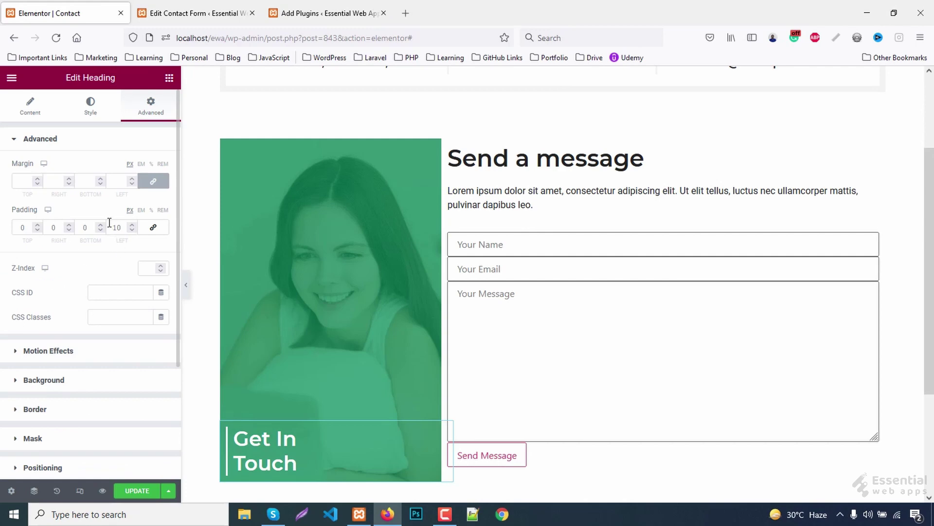
left_click(96, 228)
key("Up")
key("Up")
key("Up")
key("Up")
key("Up")
key("Up")
key("Up")
key("Up")
key("Up")
key("Up")
key("Up")
key("Up")
key("Up")
key("Up")
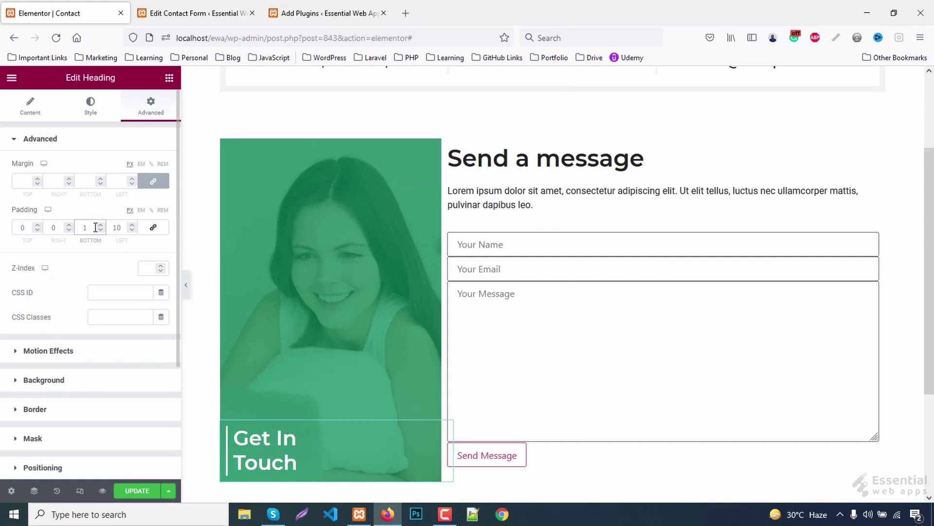
key("Down")
key("Down")
key("Down")
key("Down")
key("Down")
key("Down")
key("Down")
key("Down")
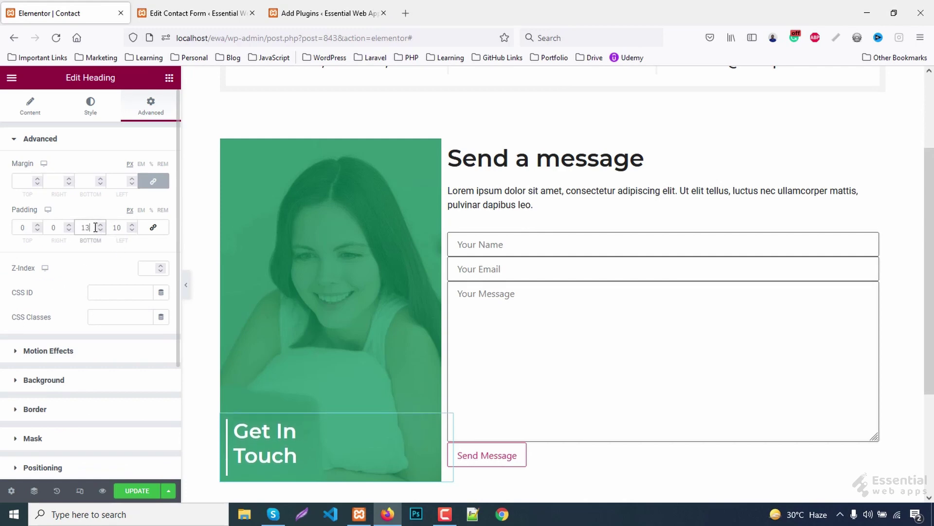
key("Down")
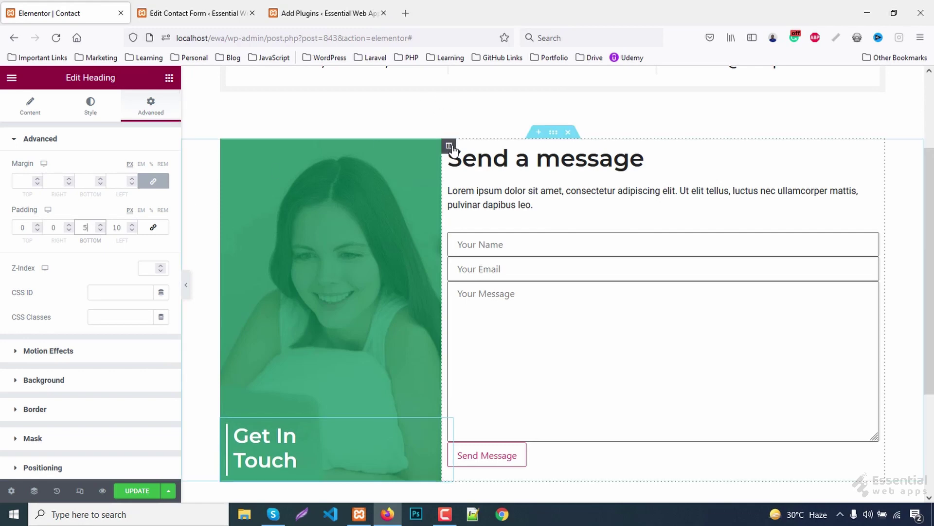
- Give the form column an unlinked left margin of 30 px
left_click(448, 146)
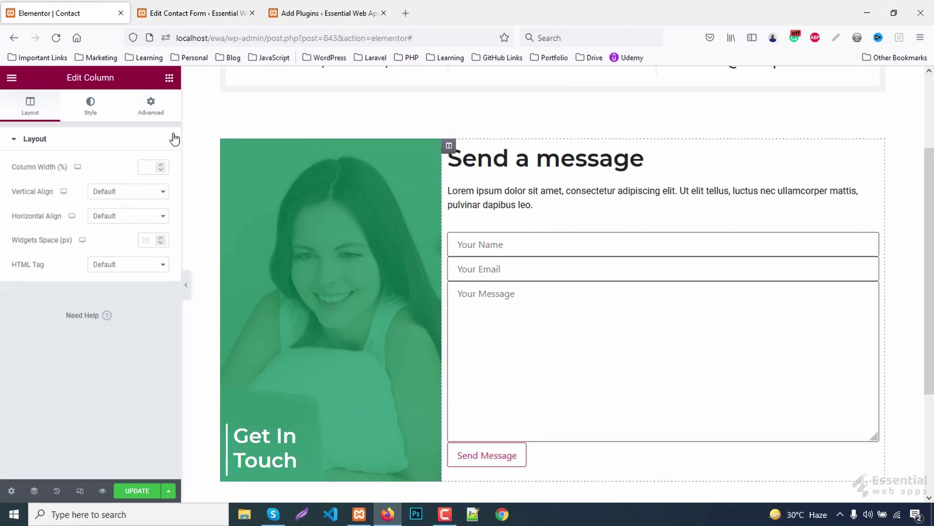
left_click(151, 105)
left_click(153, 181)
left_click(14, 180)
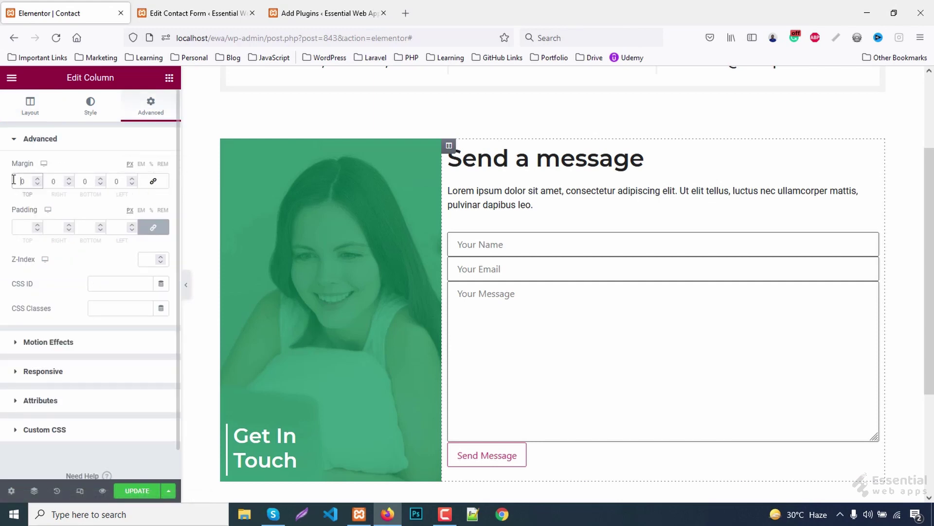
type("30")
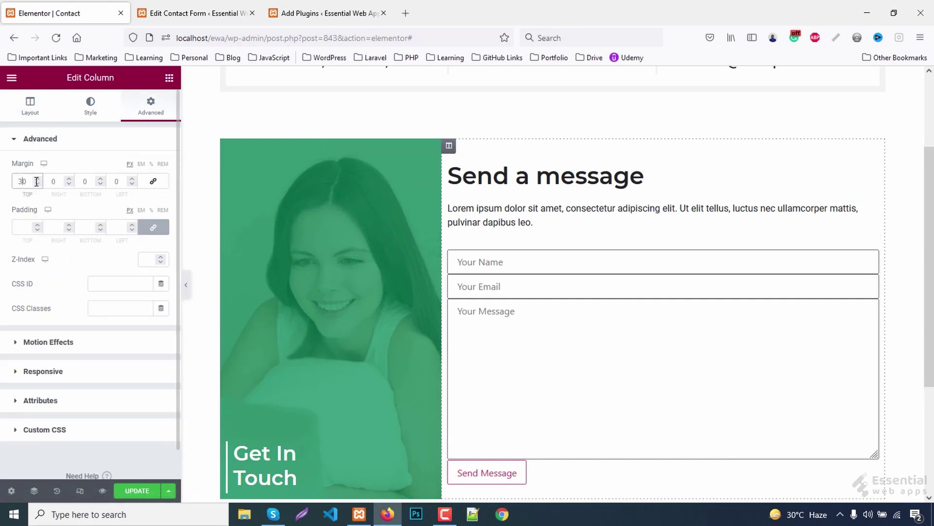
key("BackSpace")
key("BackSpace")
left_click(116, 180)
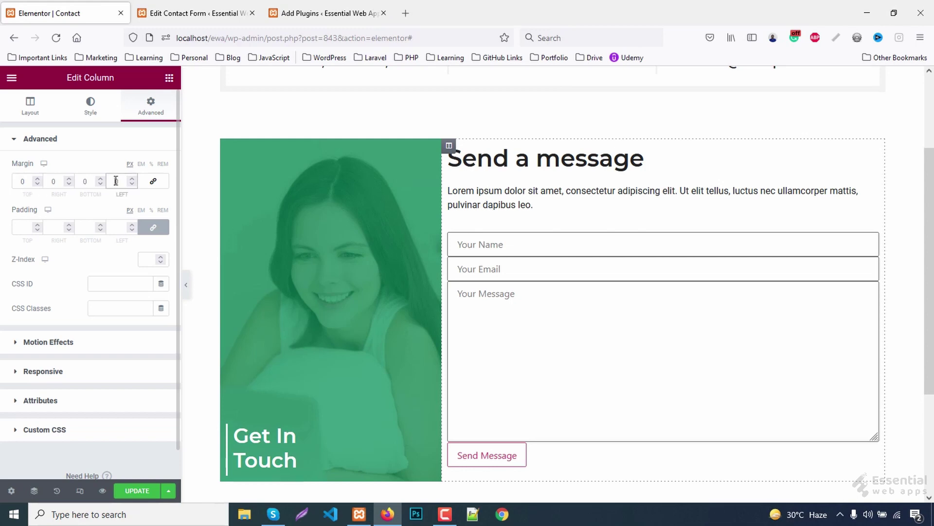
type("30")
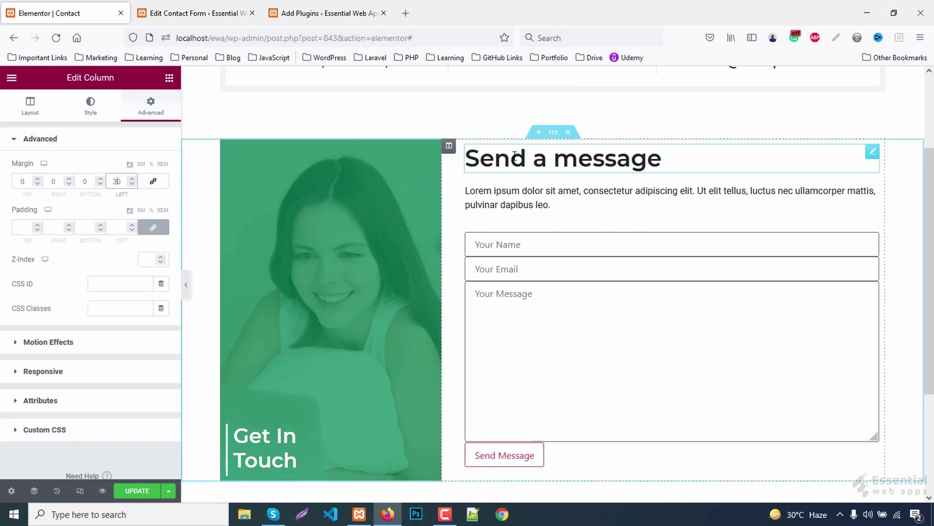
- Set the 'Send a message' heading to 30 px size, 36 px line height, capitalized
left_click(517, 161)
left_click(90, 105)
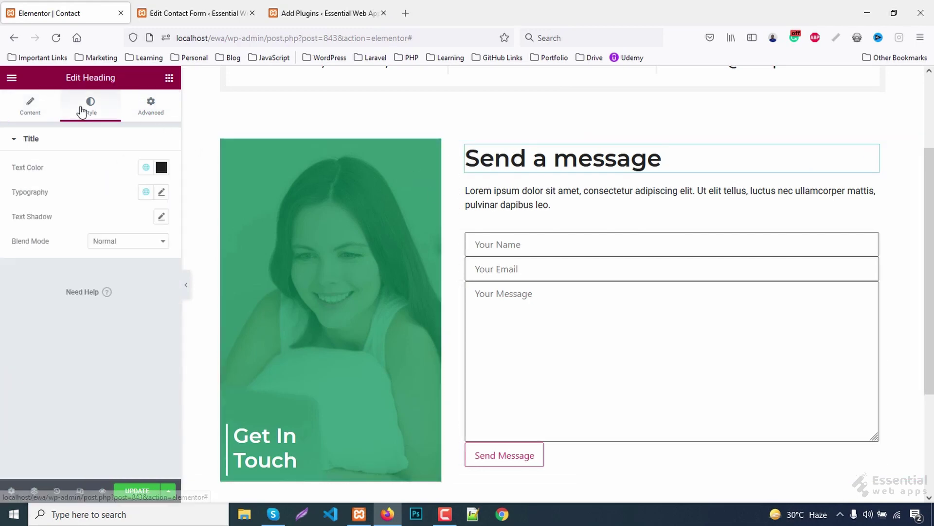
left_click(162, 192)
double_click(137, 284)
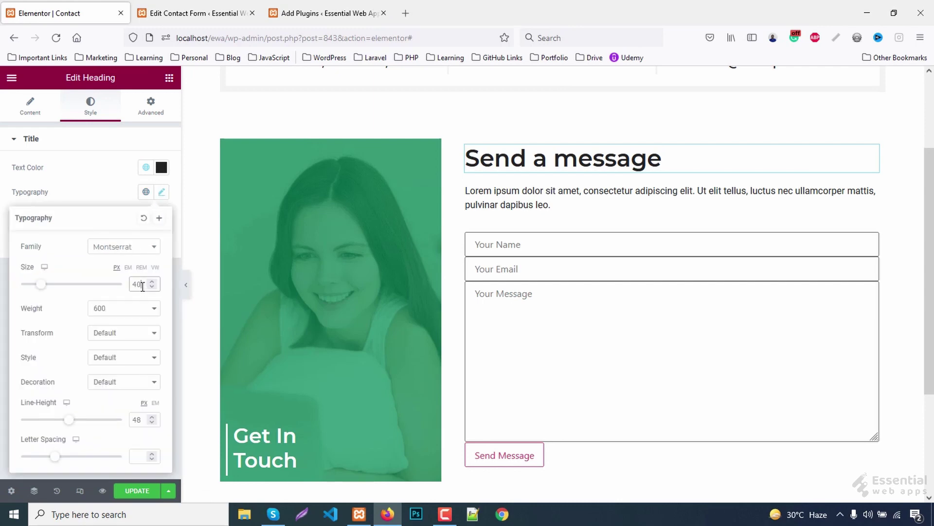
type("30")
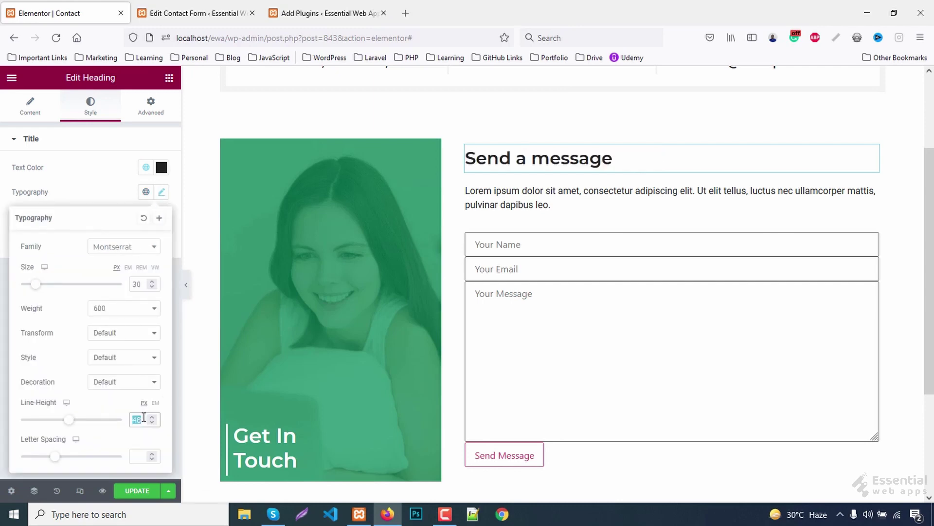
type("36")
left_click(108, 332)
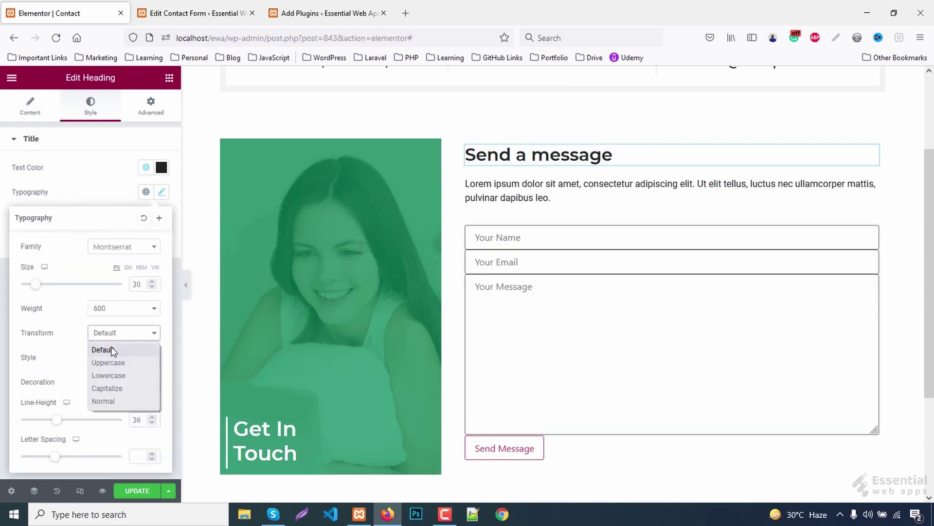
left_click(109, 387)
key("ctrl+p")
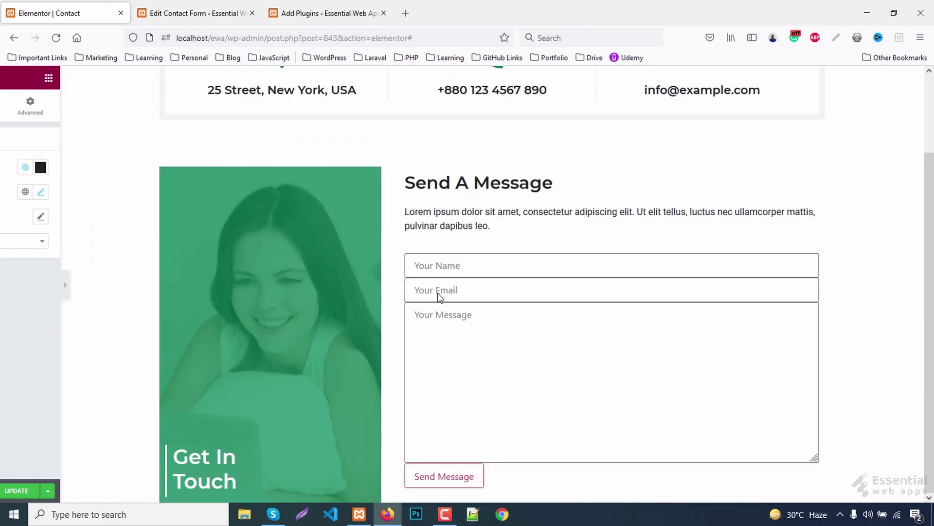
- Inspect the contact form's markup and select the shortcode widget's contacts class
right_click(412, 264)
left_click(450, 477)
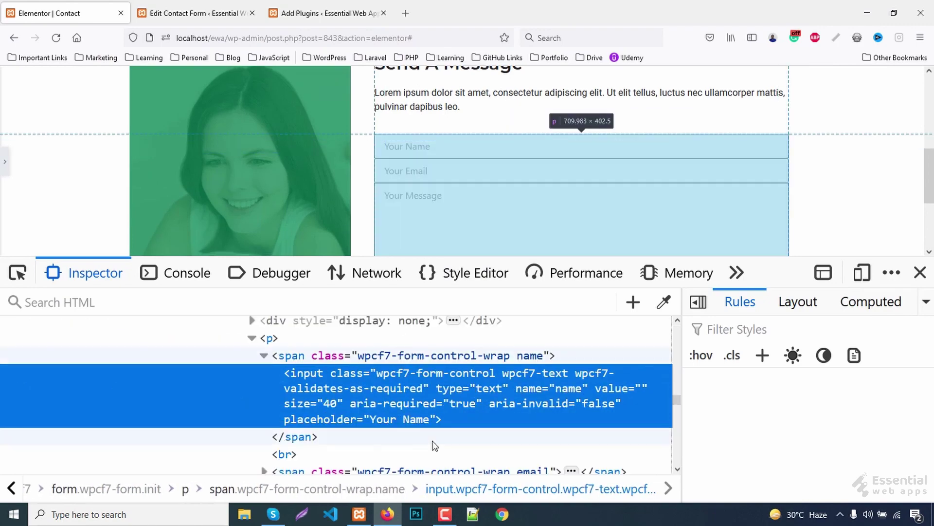
scroll(433, 434, "down", 5)
scroll(422, 431, "up", 2)
scroll(423, 426, "up", 6)
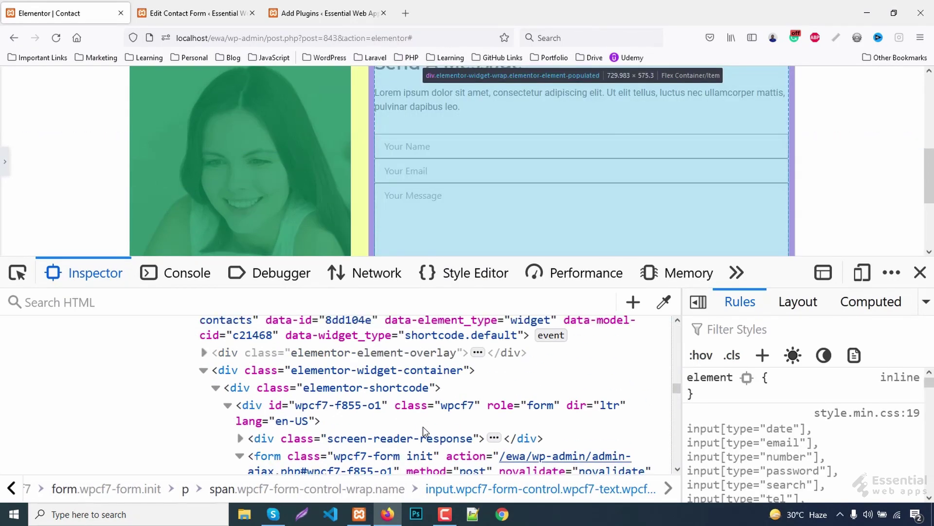
scroll(422, 427, "up", 4)
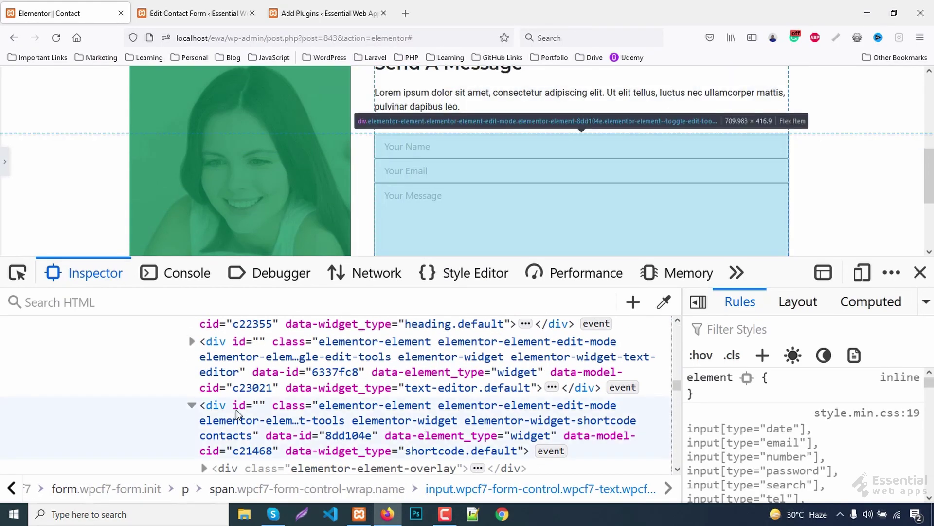
left_click(238, 439)
left_click(238, 439)
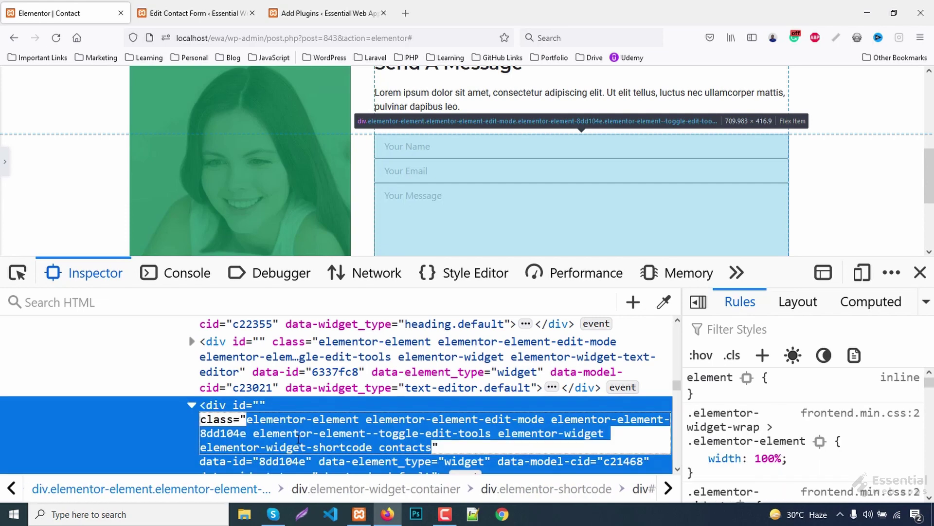
left_click(299, 432)
left_click_drag(379, 446, 434, 447)
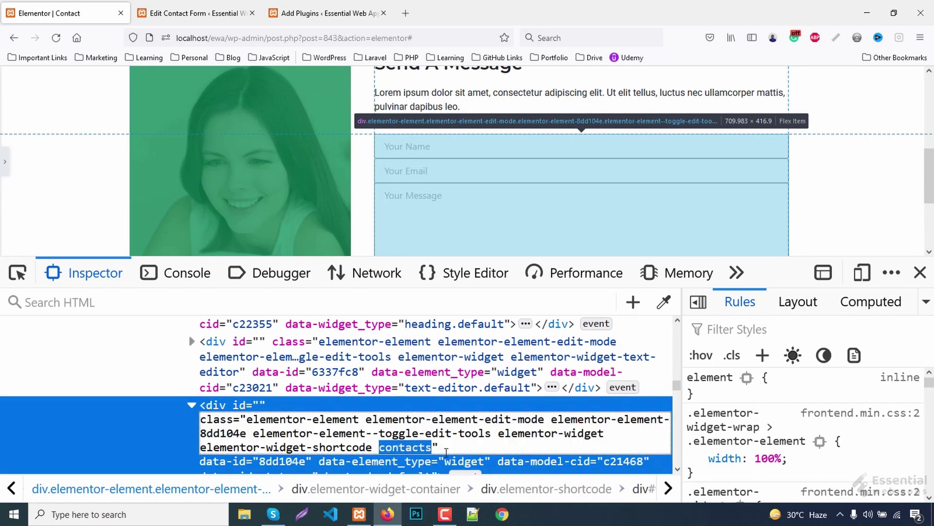
- Add a .contacts input rule with width 100%, border 1px solid #ddd and border-radius 0
left_click(762, 355)
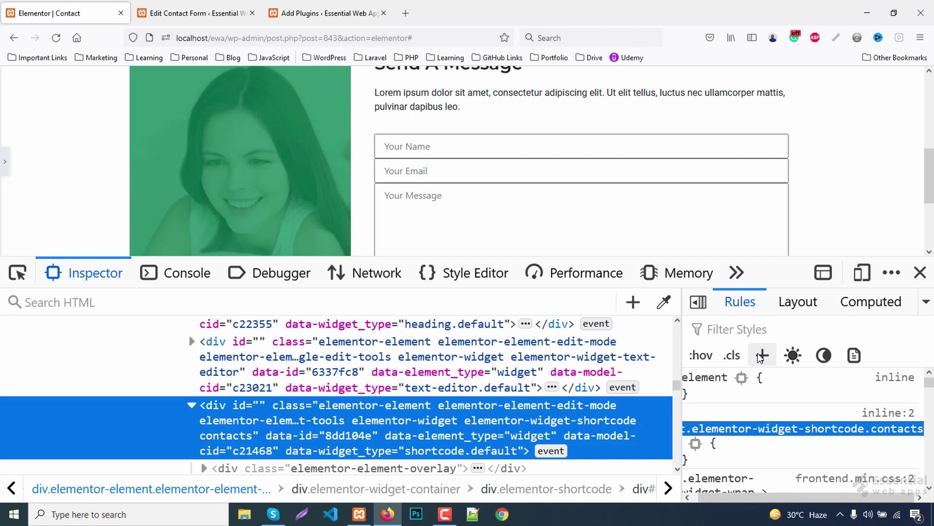
type(".contacts in")
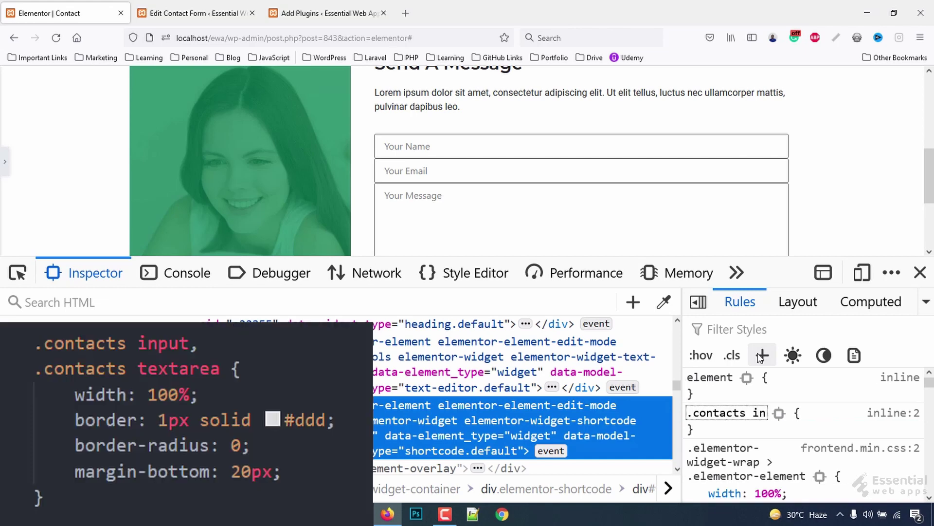
type("put")
key("Return")
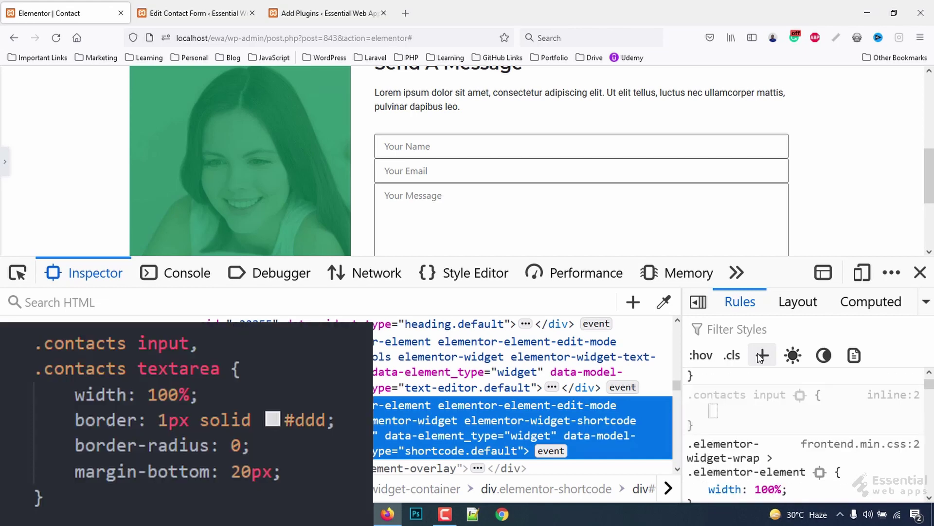
type("width")
key("Tab")
type("1")
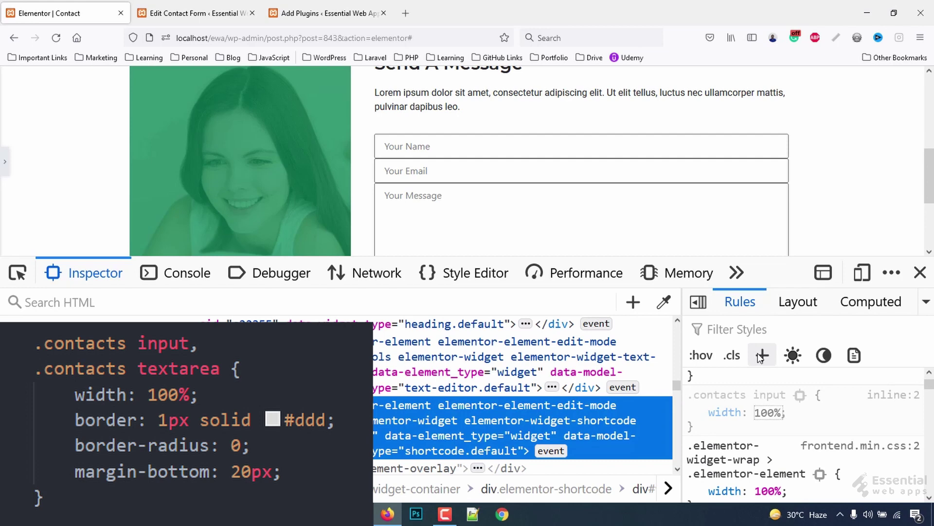
type("00%")
key("Return")
type("border")
key("Tab")
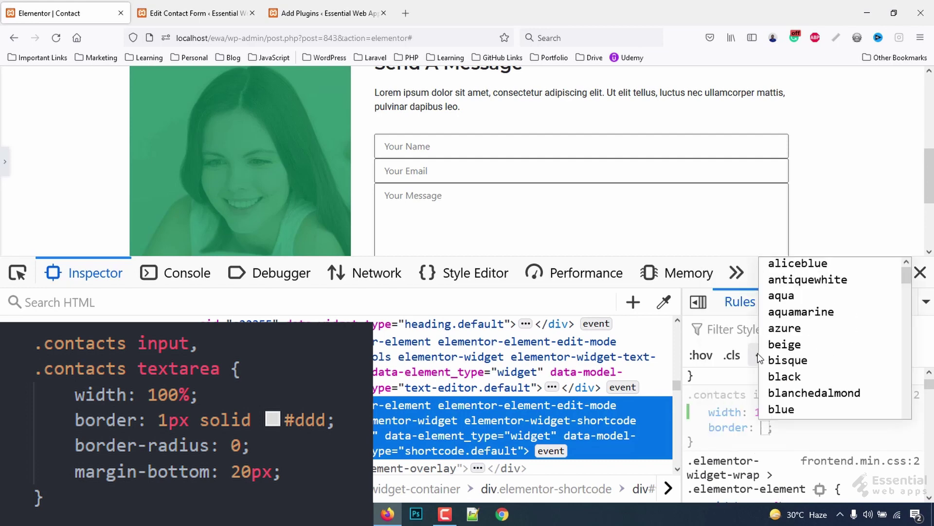
type("0")
key("BackSpace")
type("1px solid")
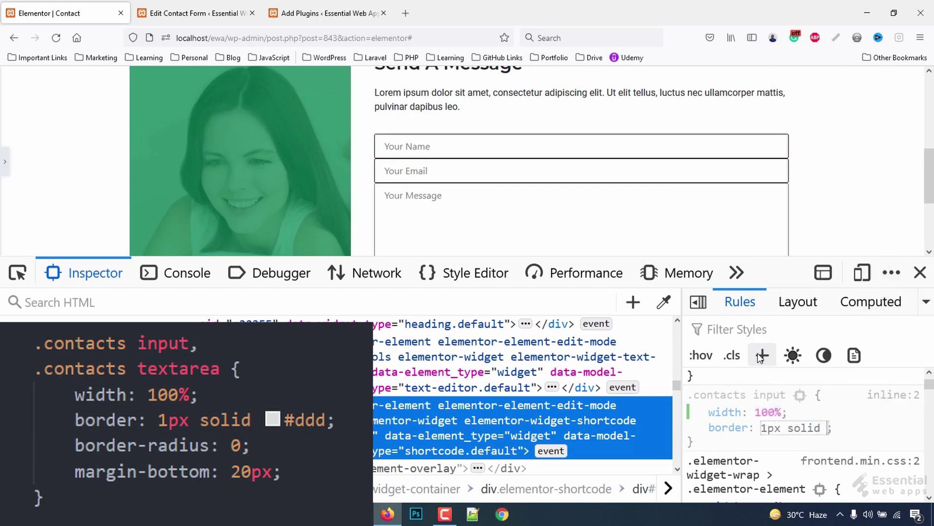
type(" #ddd")
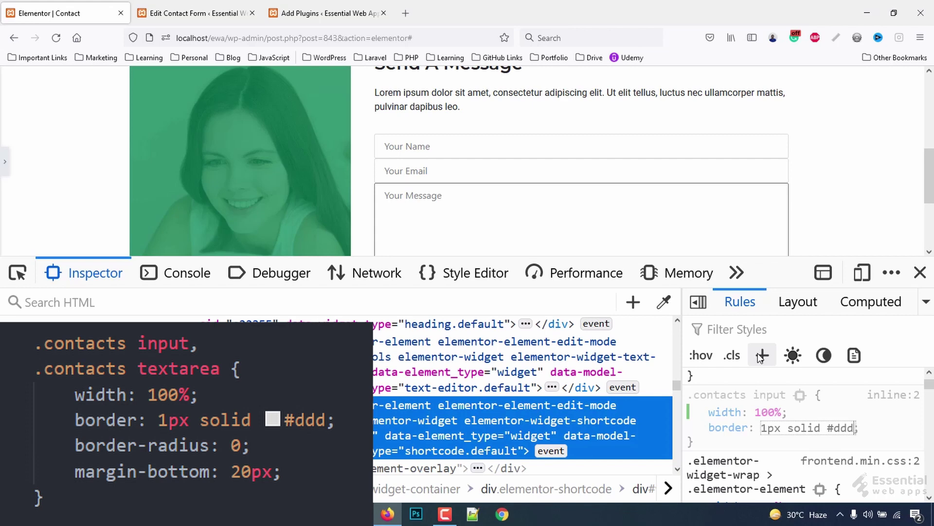
key("Return")
type("border")
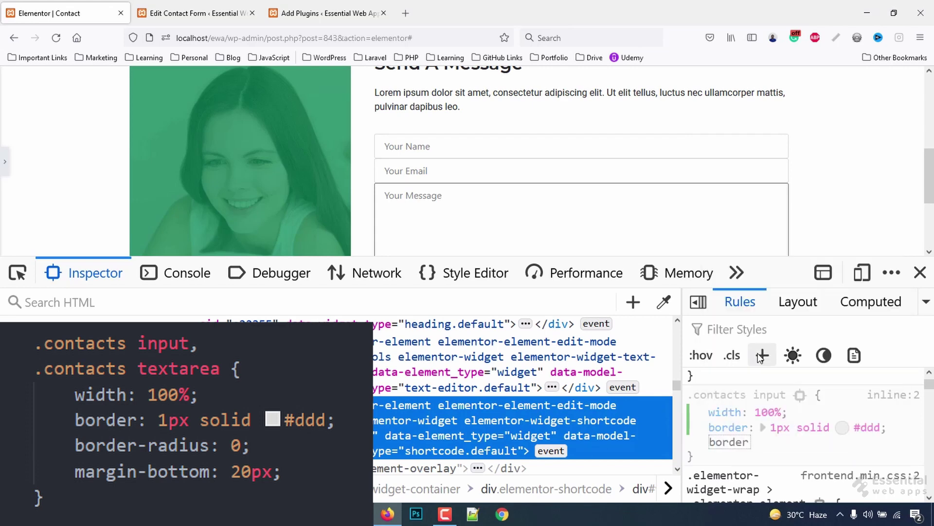
type("-radius")
key("Return")
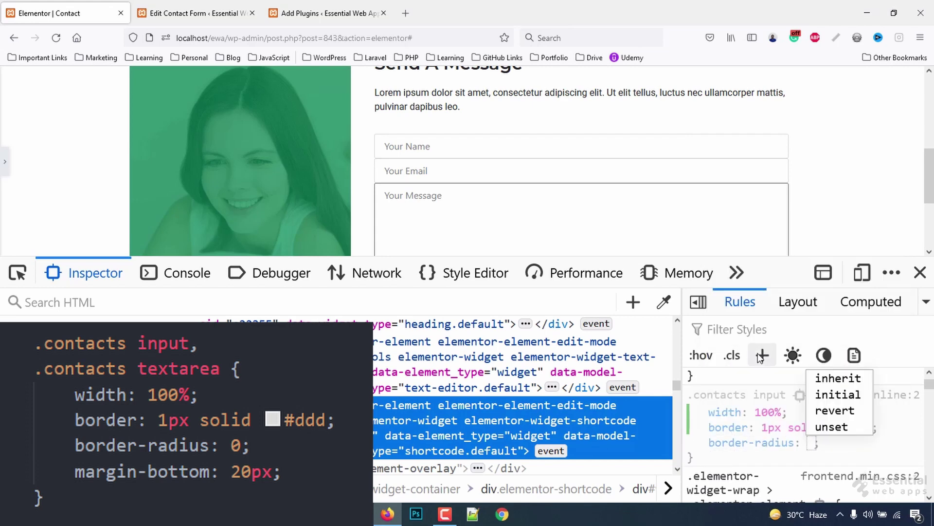
type("0")
key("Return")
- Add margin-bottom 20px and extend the selector to '.contacts input, .contacts textarea'
type("margin-")
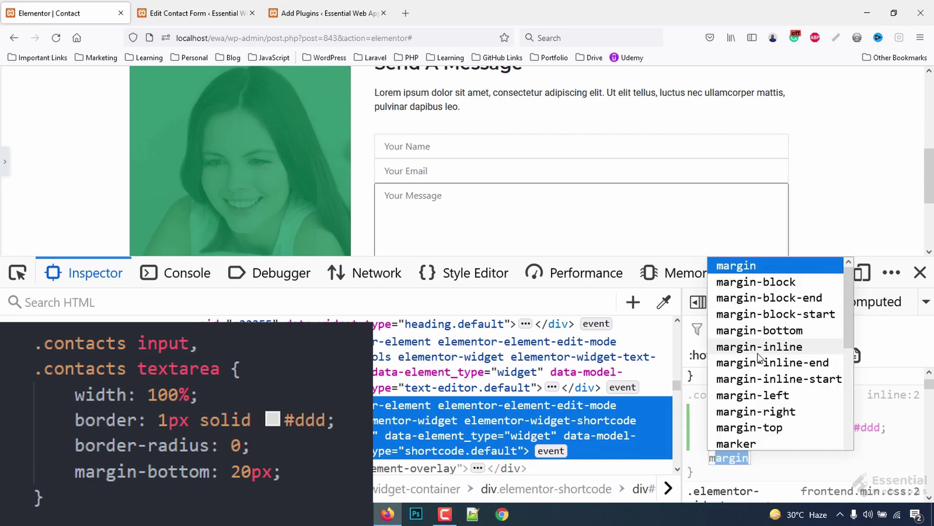
key("Up")
type("bottom")
key("Return")
type("30px")
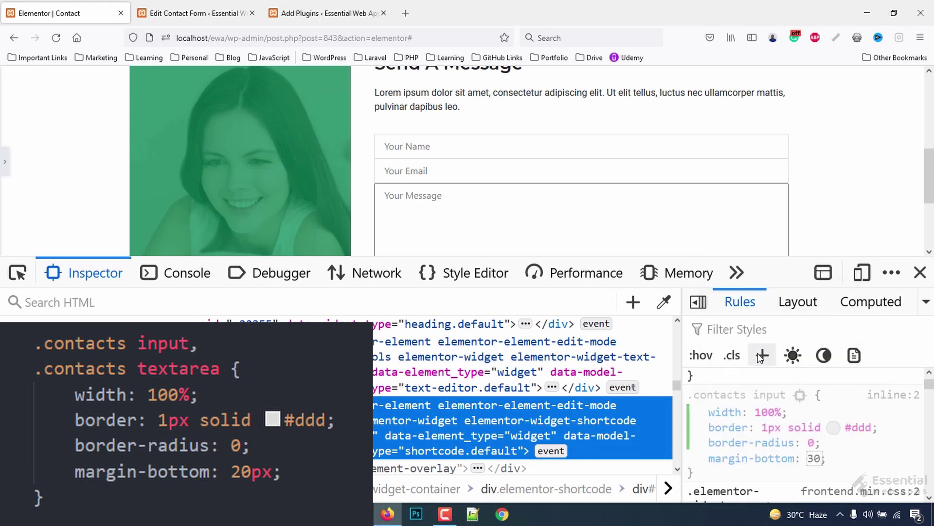
key("Down")
key("Down")
key("Down")
key("Down")
key("Down")
key("Down")
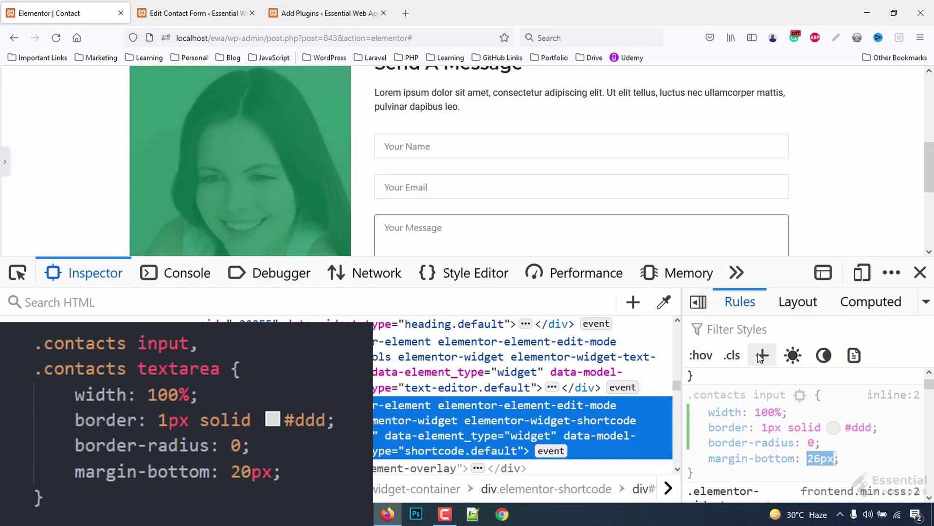
key("Down")
key("Down")
key("Down")
key("Down")
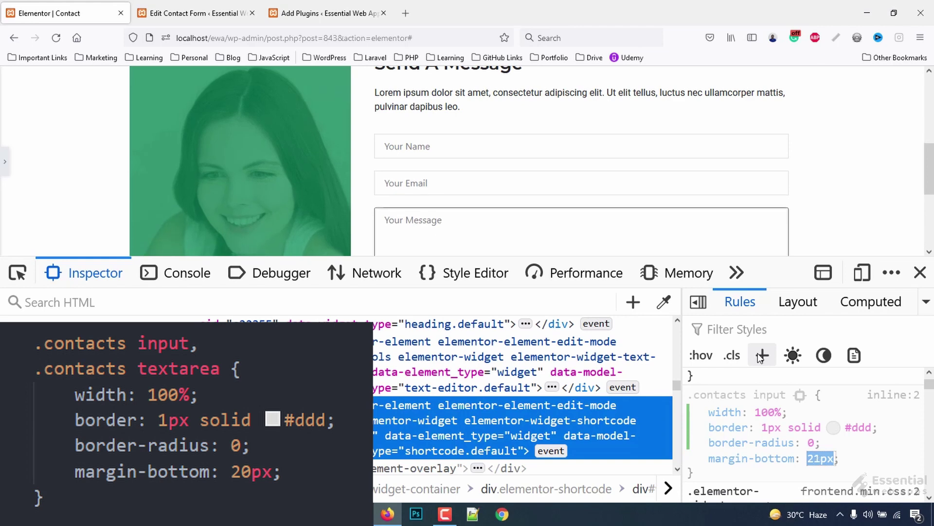
left_click(752, 398)
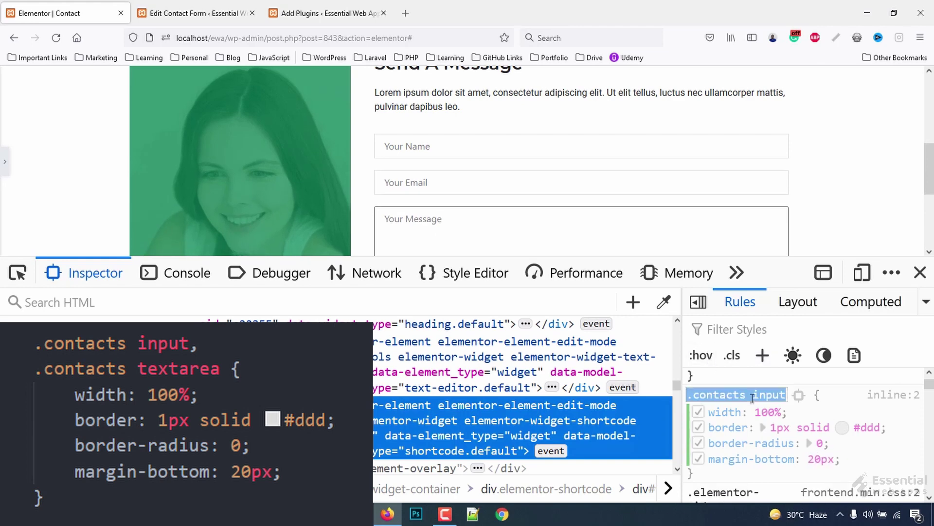
key("End")
type(", .contacts in")
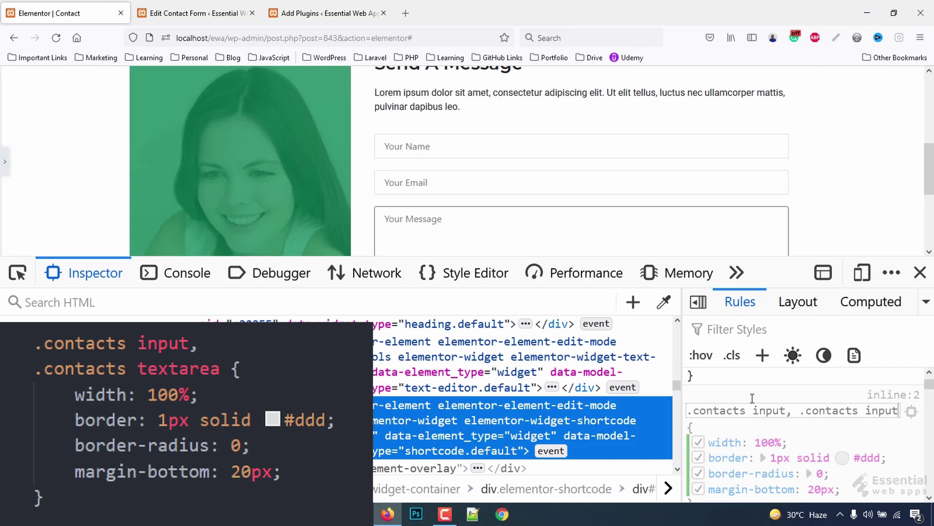
key("BackSpace")
key("BackSpace")
type("textarea")
key("Return")
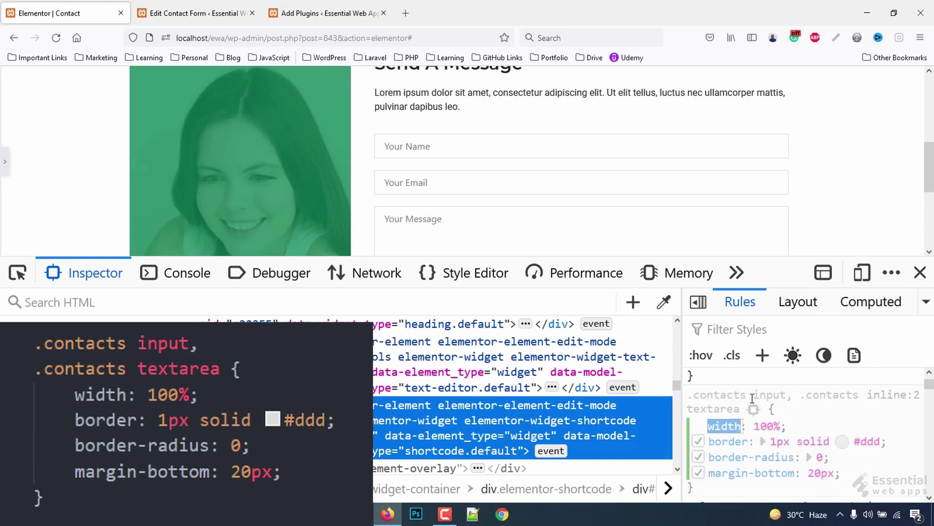
scroll(583, 225, "down", 5)
scroll(583, 225, "down", 1)
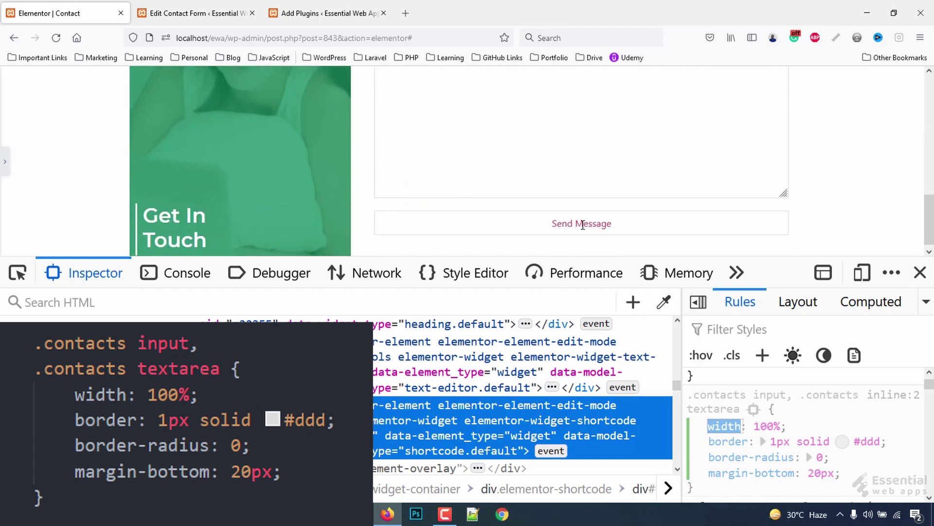
scroll(583, 225, "up", 3)
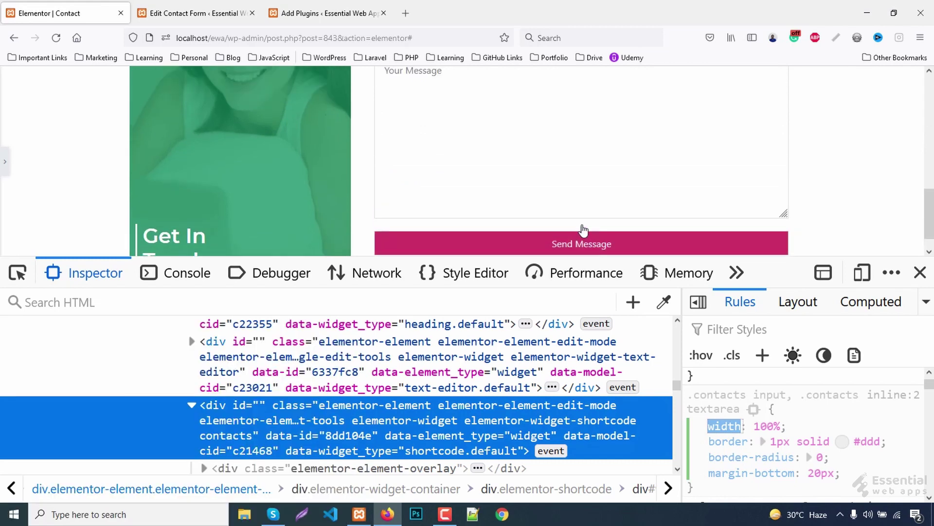
- Add a .contacts textarea rule setting the height to 150px
left_click(763, 355)
type(".contacts input")
key("BackSpace")
key("BackSpace")
key("BackSpace")
key("BackSpace")
key("BackSpace")
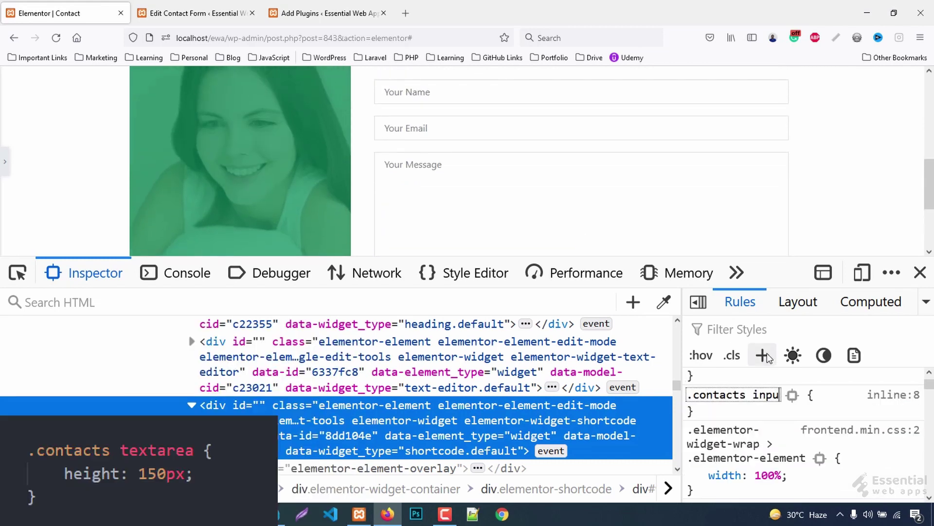
type("textarea")
key("Return")
type("height")
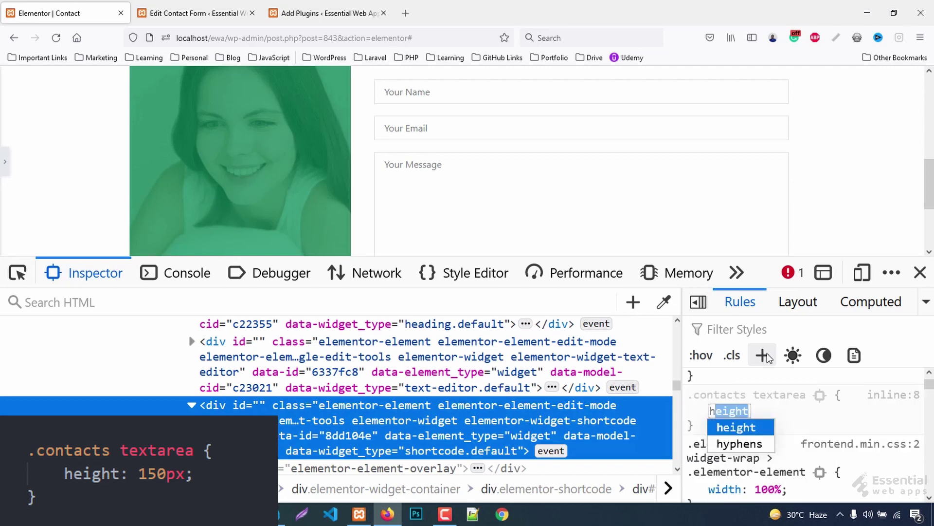
key("Tab")
type("150")
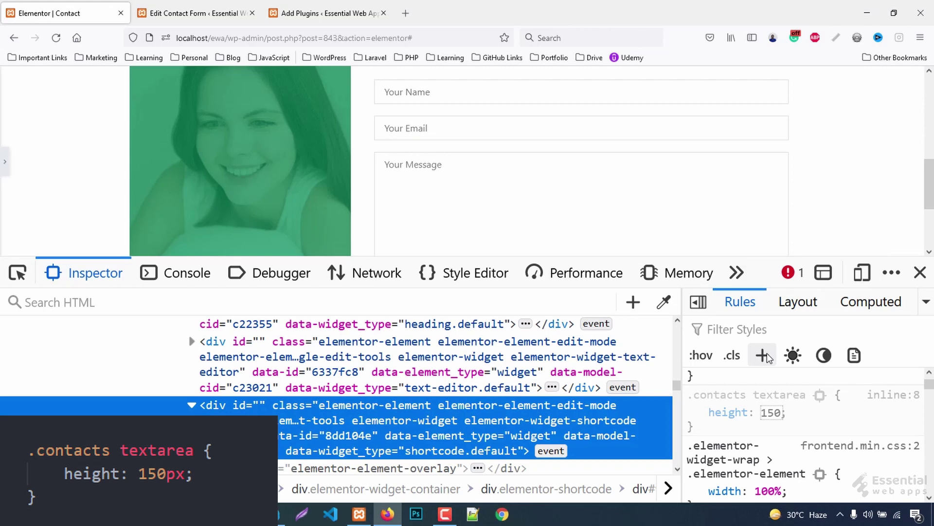
type("px")
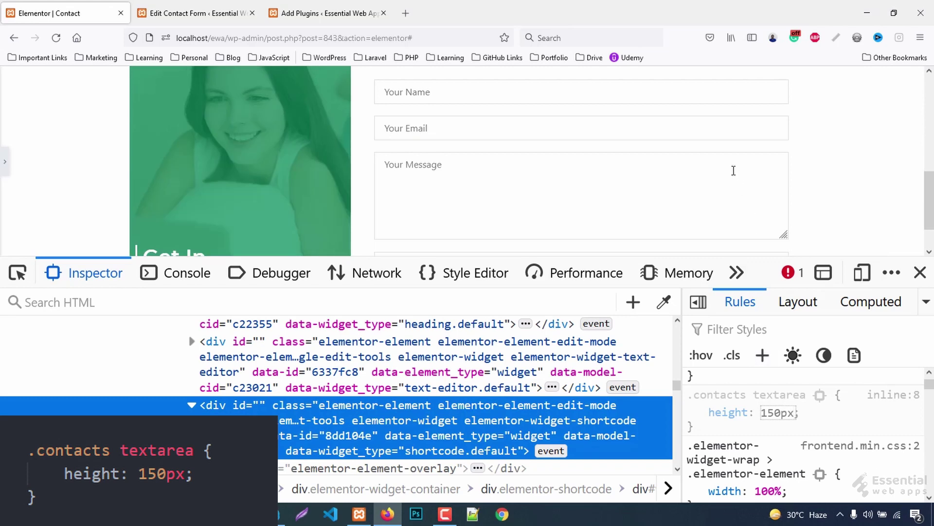
scroll(733, 170, "down", 2)
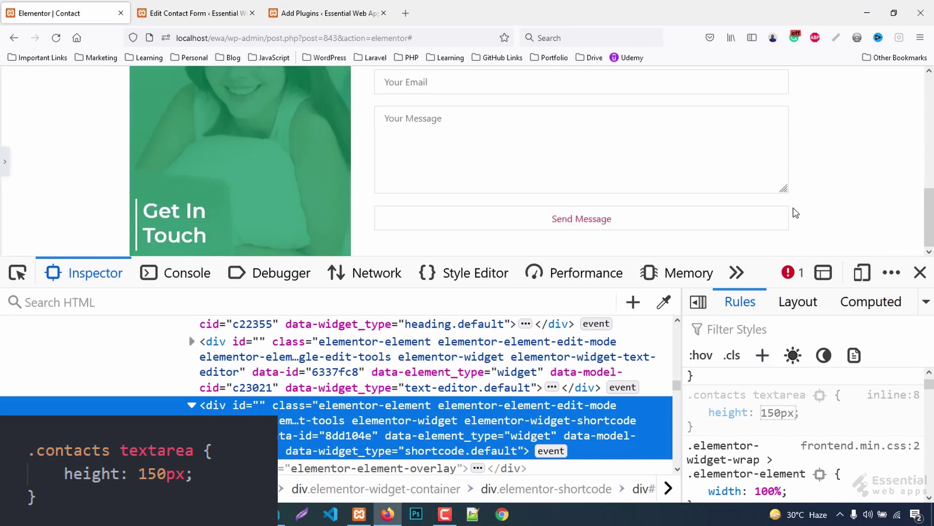
- Close developer tools and inspect the Send Message button's markup
left_click(919, 272)
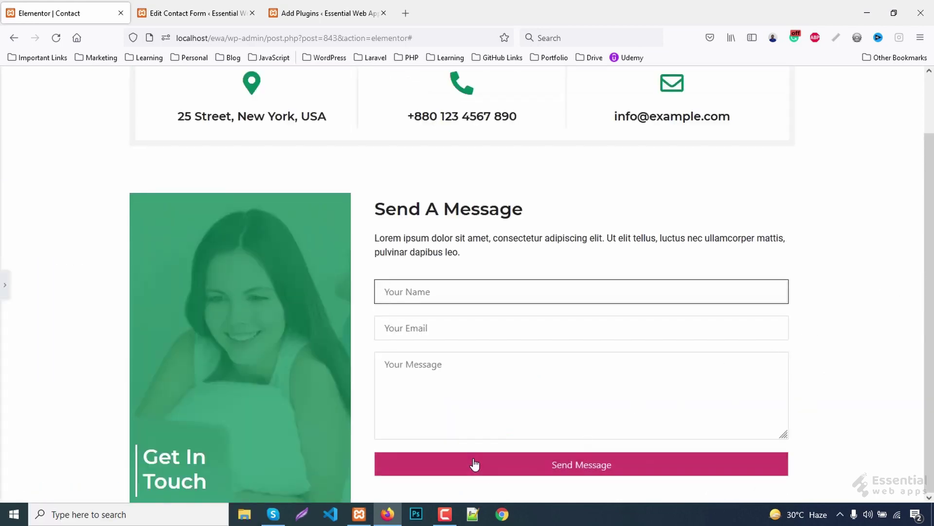
right_click(451, 461)
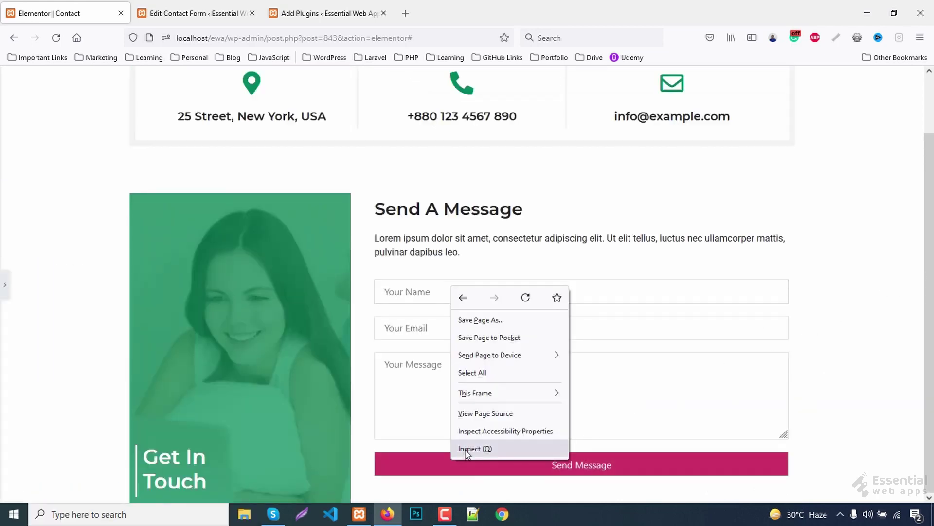
left_click(467, 448)
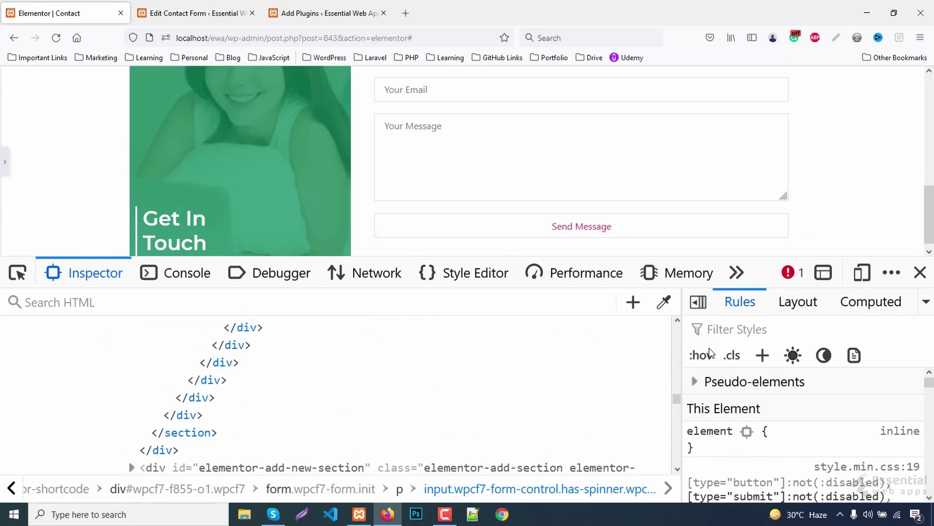
- Add a submit-button rule with background-color #00875c and white #fff text
left_click(763, 354)
type(".contacts input")
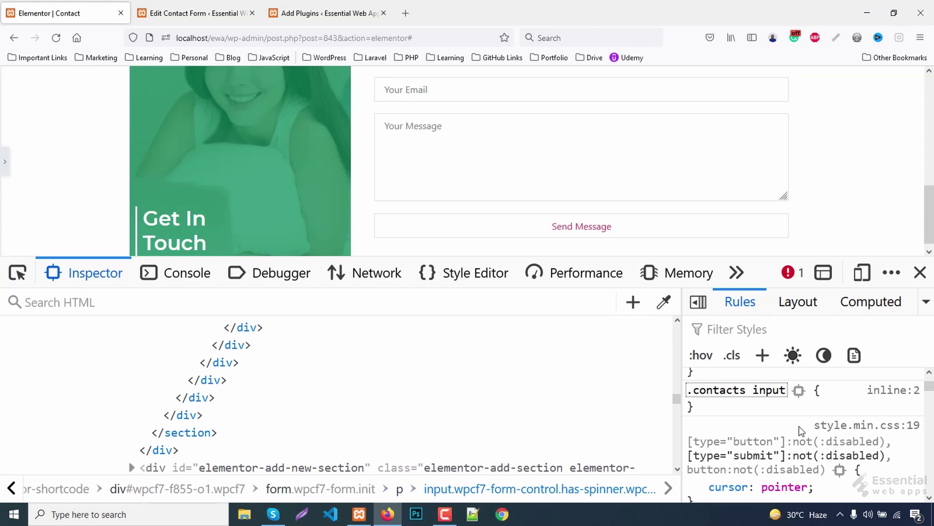
scroll(799, 426, "down", 1)
scroll(930, 375, "up", 3)
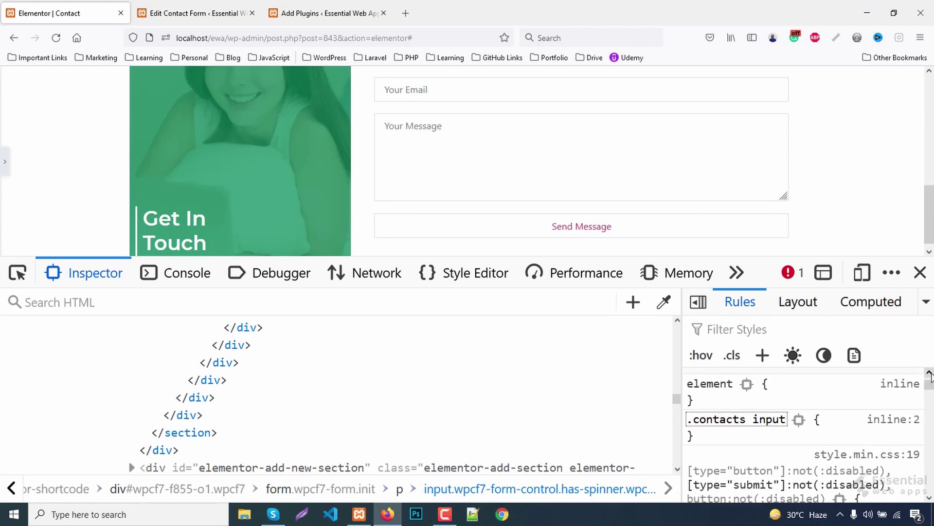
type("[]")
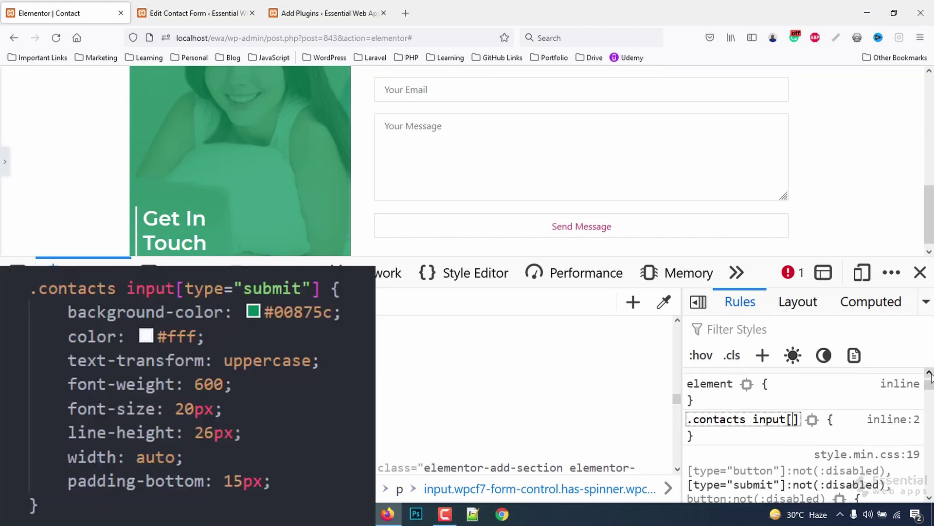
type("type=\"\"")
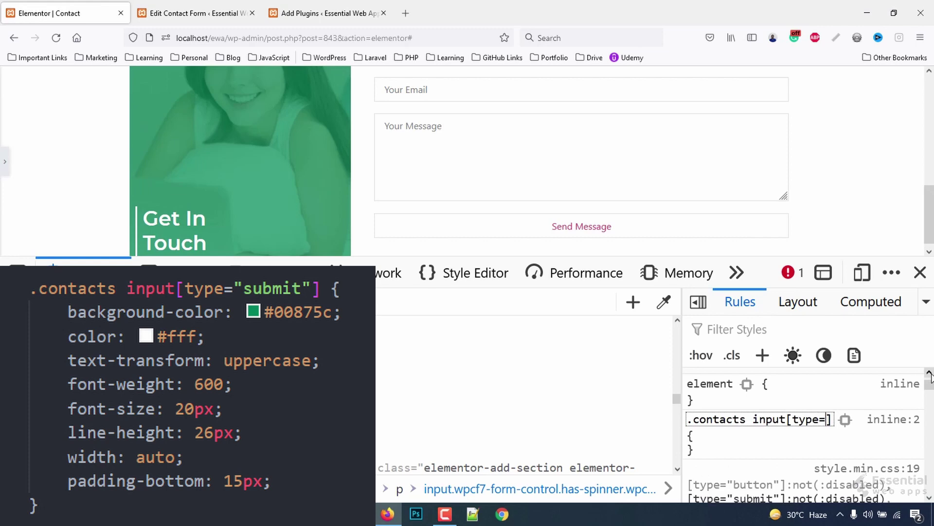
type("submit")
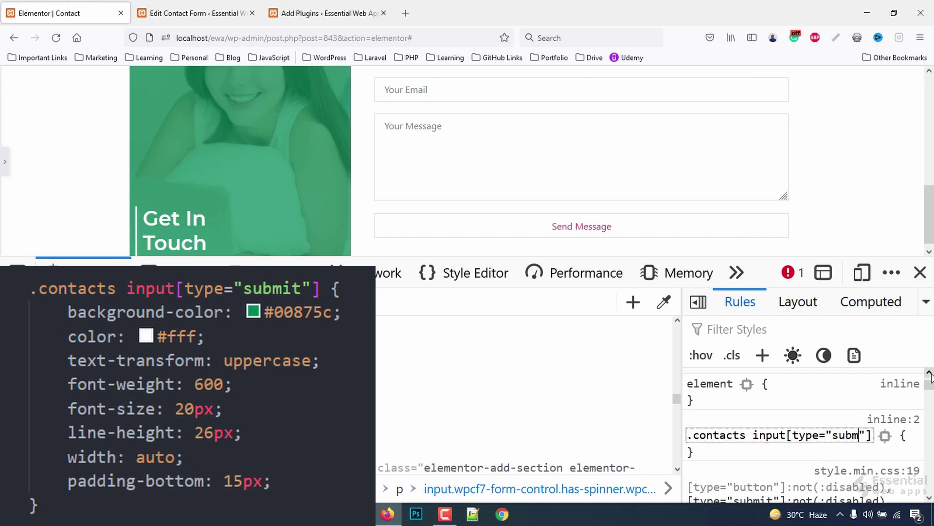
key("Return")
type("background-color")
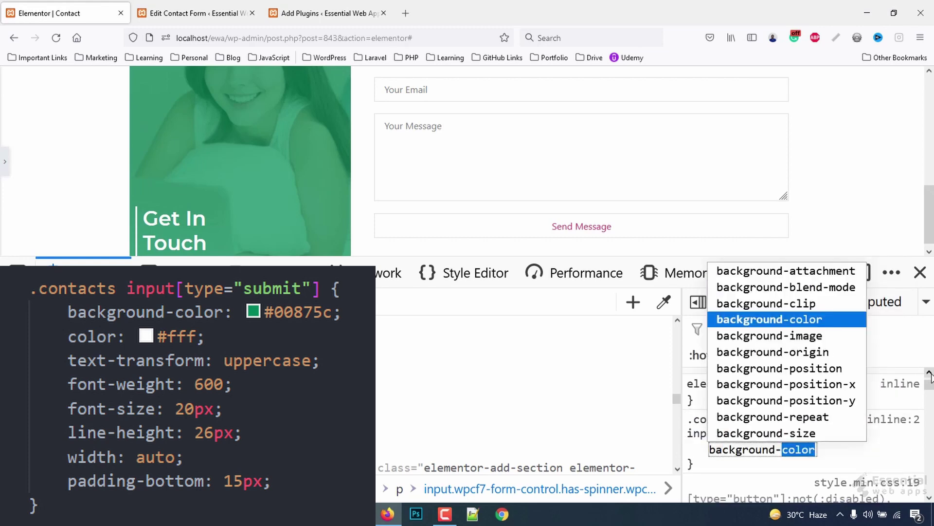
key("Return")
type("#")
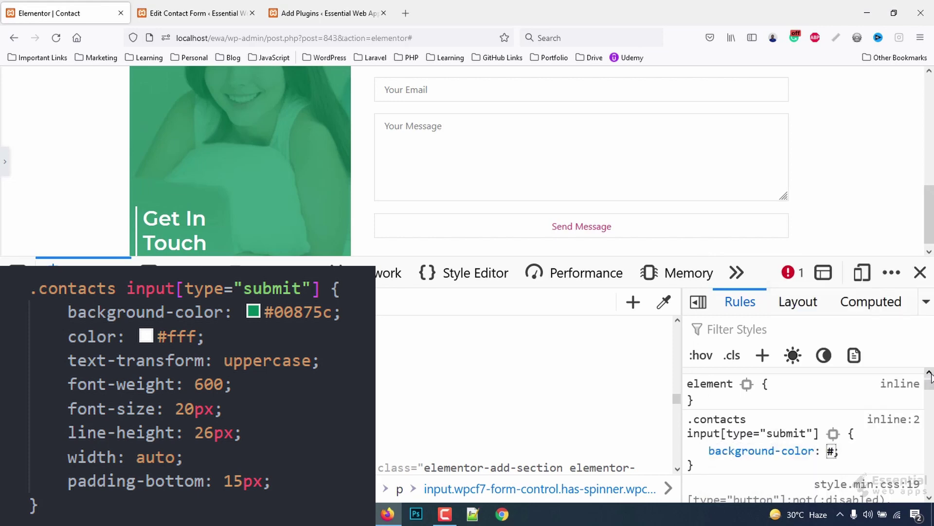
type("00875c")
key("Return")
type("color")
key("Return")
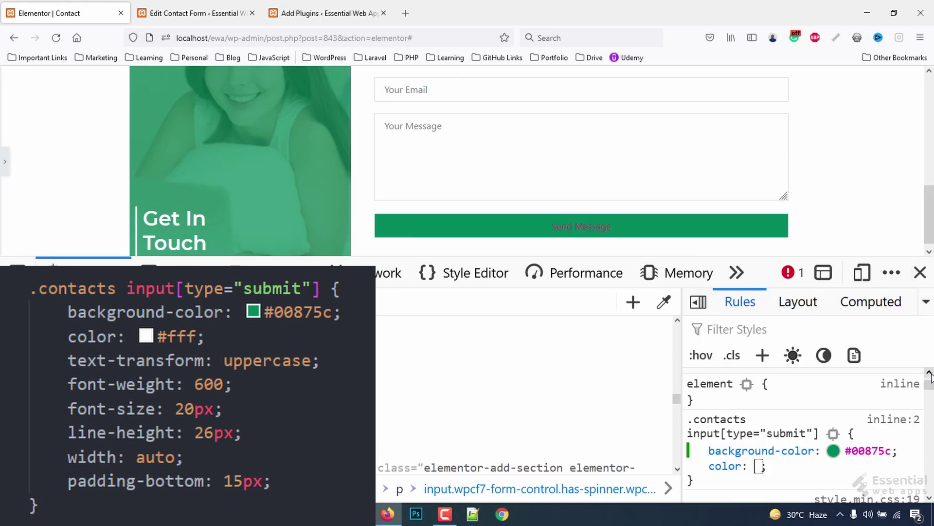
type("#fff")
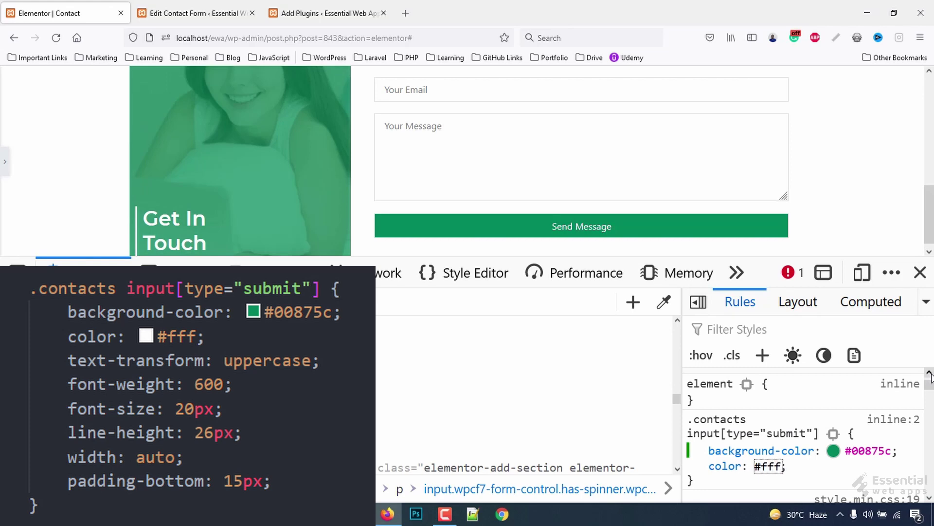
key("Return")
- Give the button uppercase text-transform, font-weight 600 and font-size 20px
type("text-")
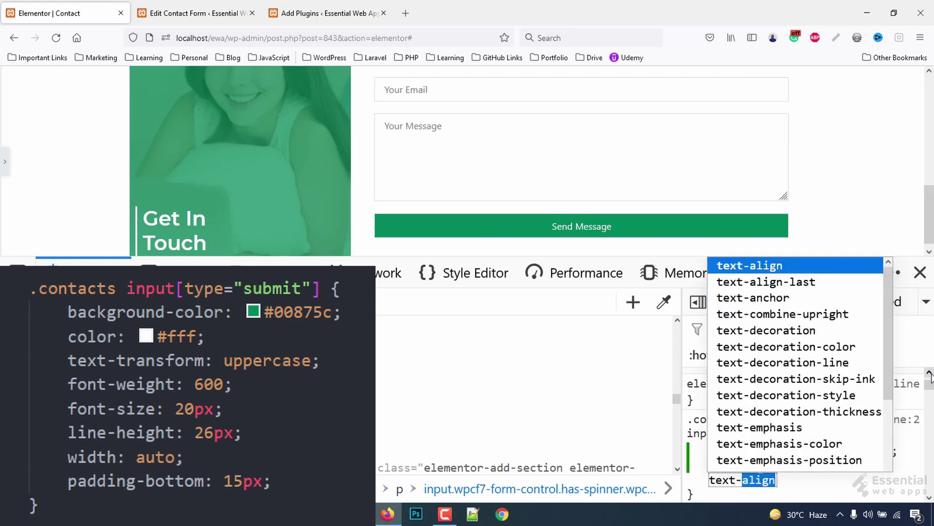
type("yta")
key("Return")
key("shift+Tab")
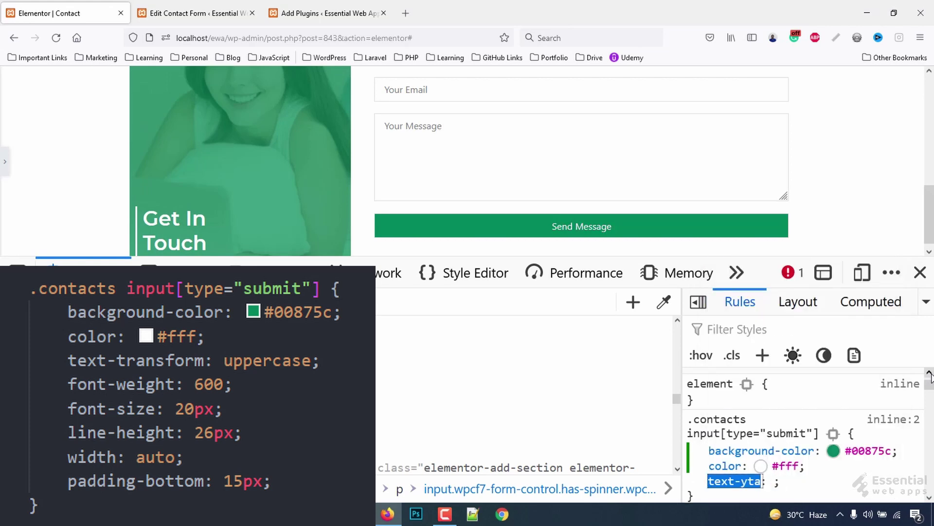
key("End")
key("BackSpace")
key("BackSpace")
key("BackSpace")
type("t")
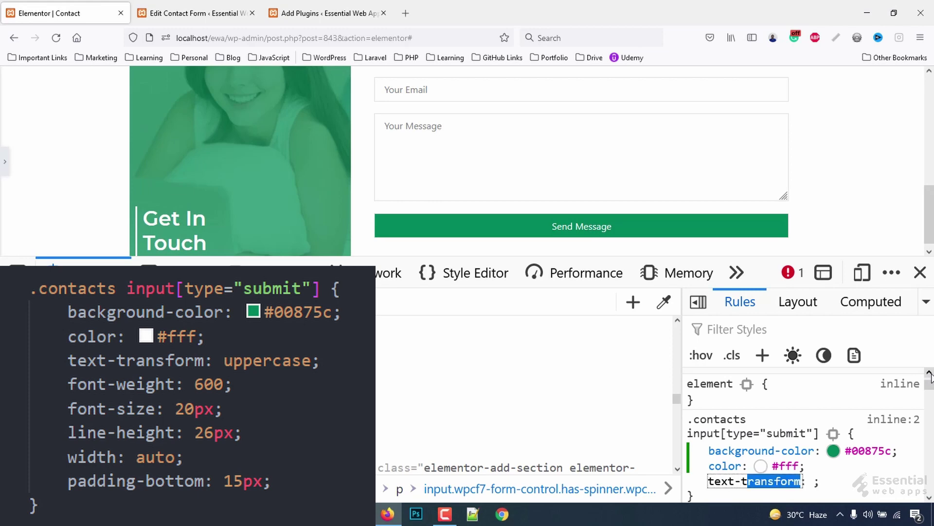
key("Escape")
type("uppercase")
key("Return")
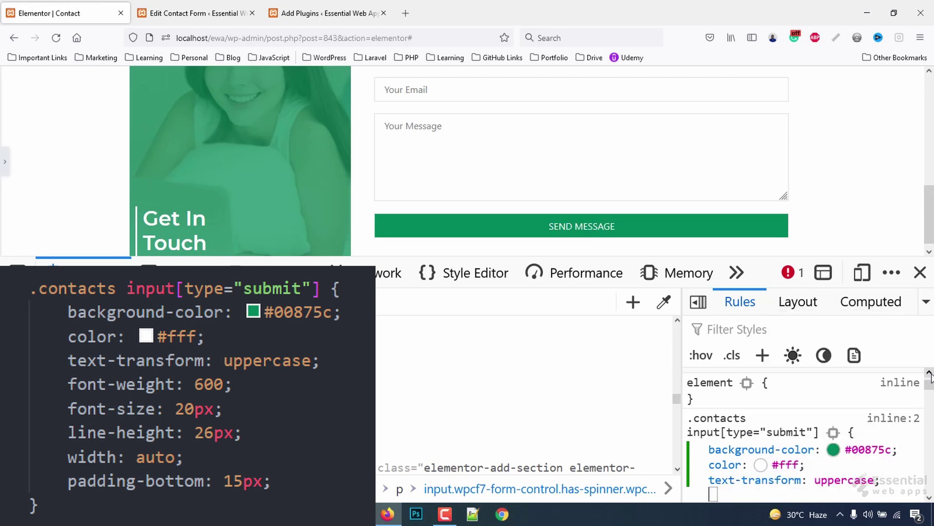
type("font-w")
key("Return")
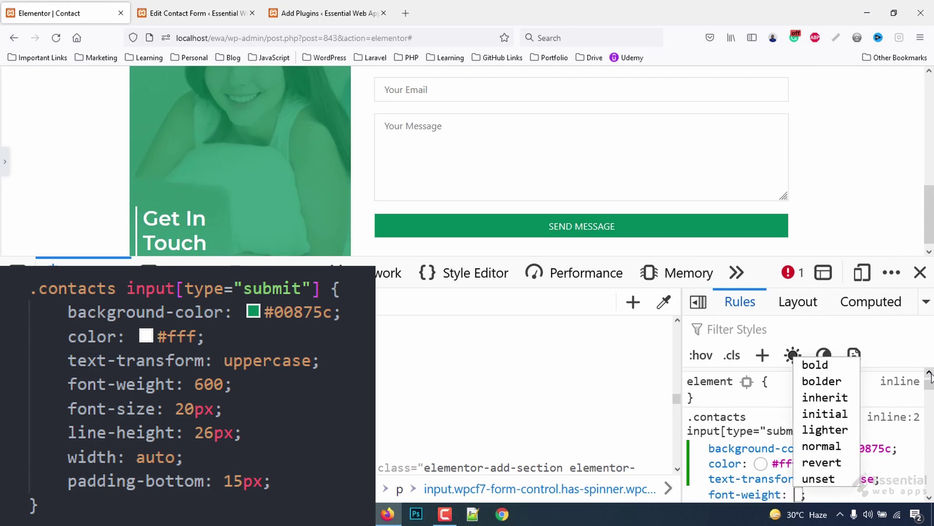
type("600")
key("Return")
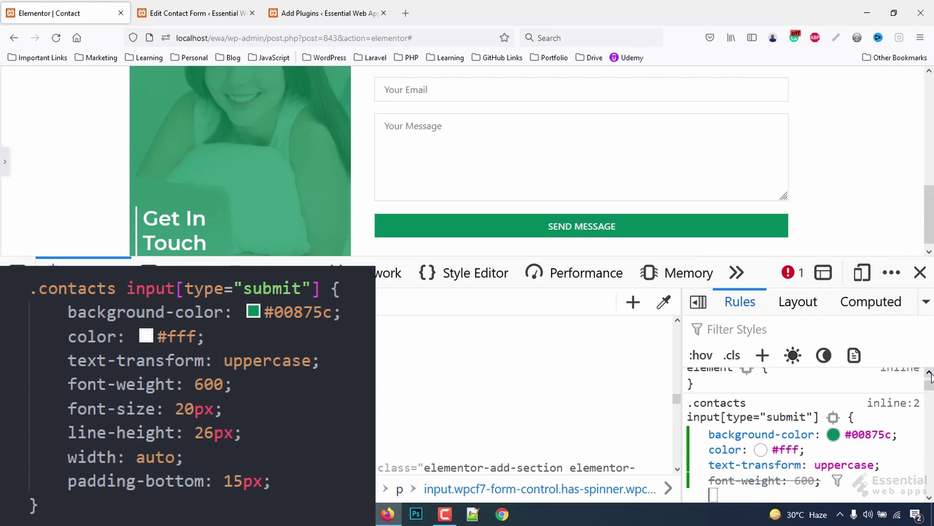
type("fo")
key("Return")
type("20px")
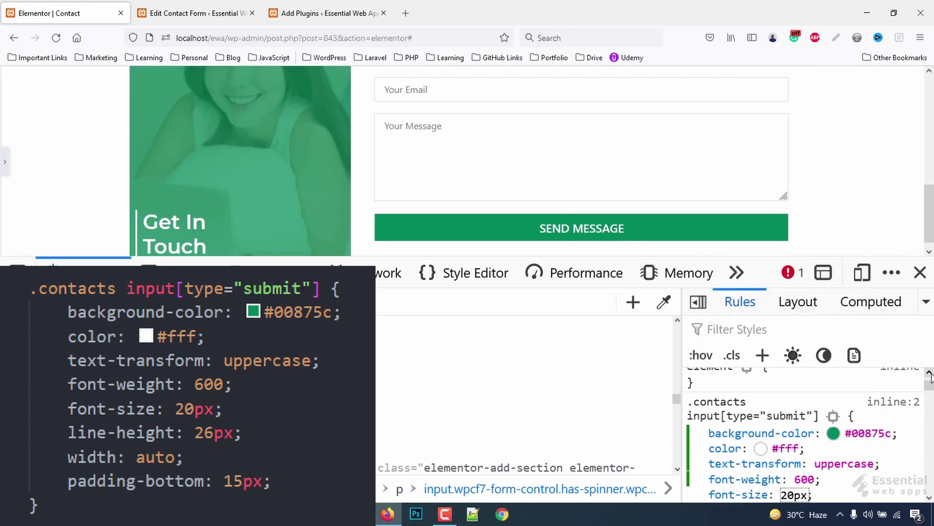
key("Down")
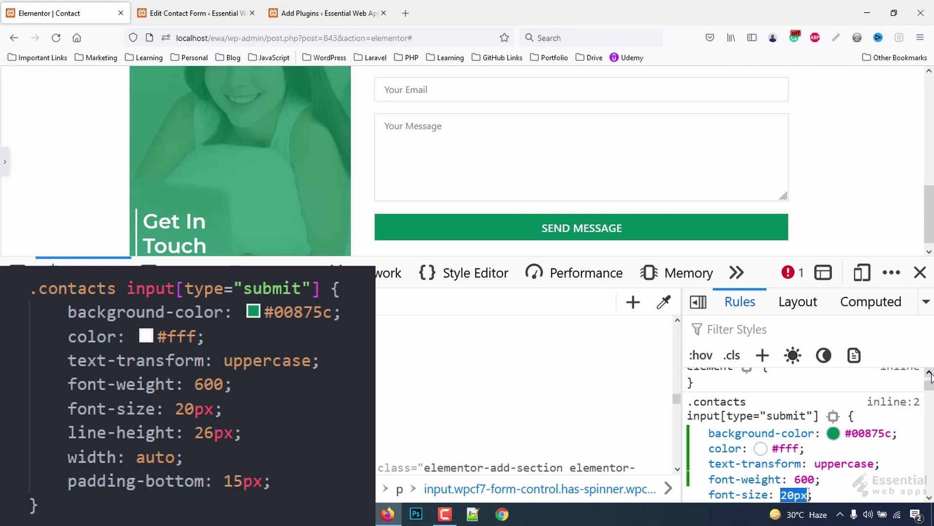
key("Return")
- Set the button's line-height to 26px, width auto and padding-bottom 15px
type("line-h")
key("Return")
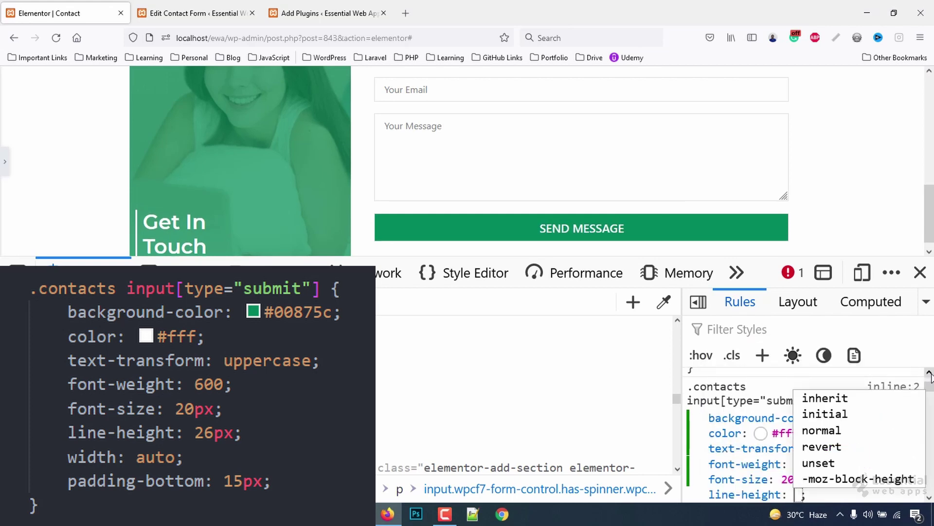
type("20px")
key("Up")
key("Up")
key("Up")
key("Up")
key("Up")
key("Up")
key("Up")
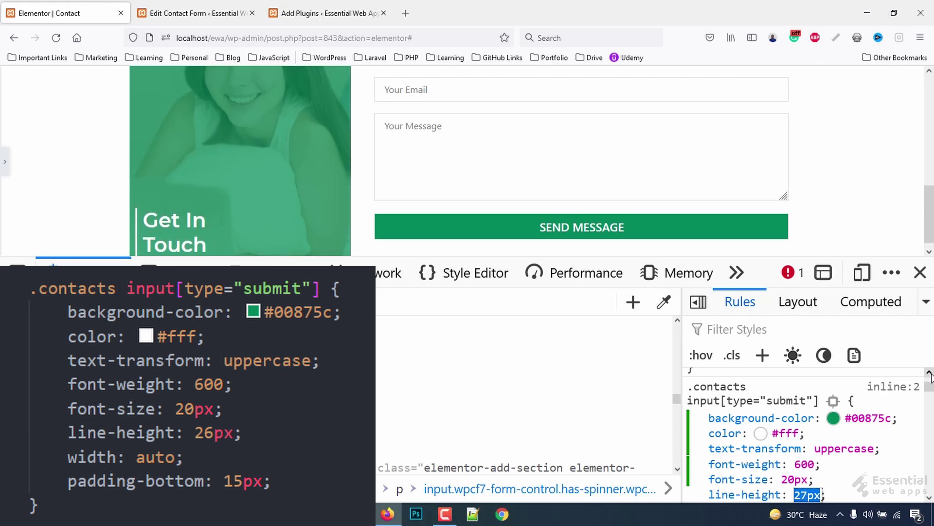
key("Down")
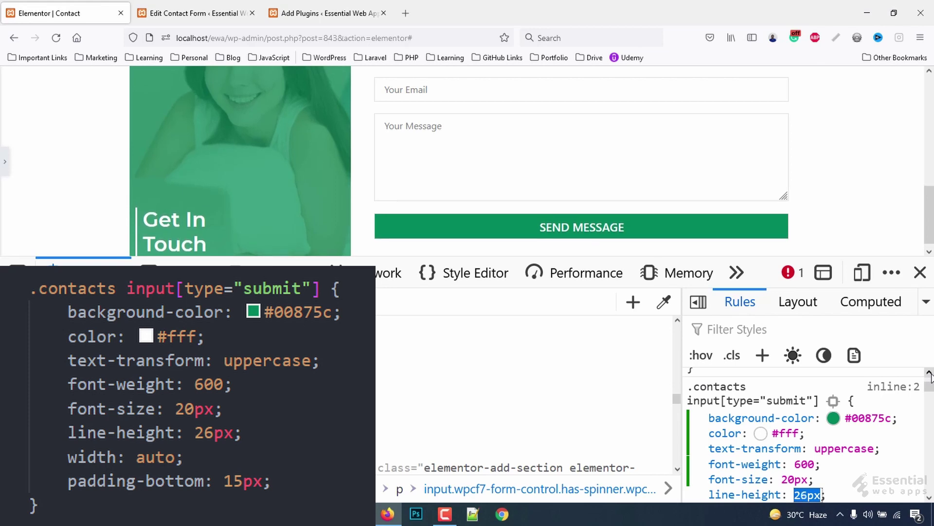
key("Return")
type("width")
key("Tab")
type("a")
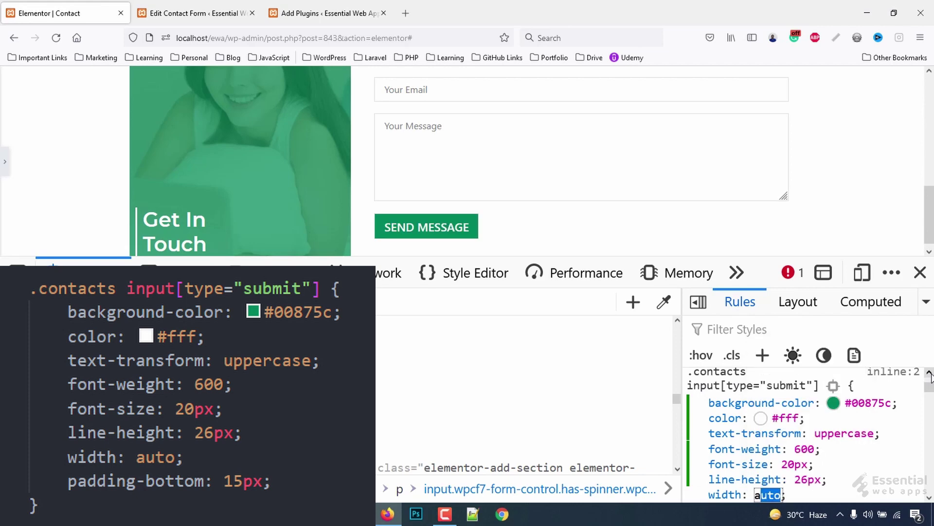
key("Return")
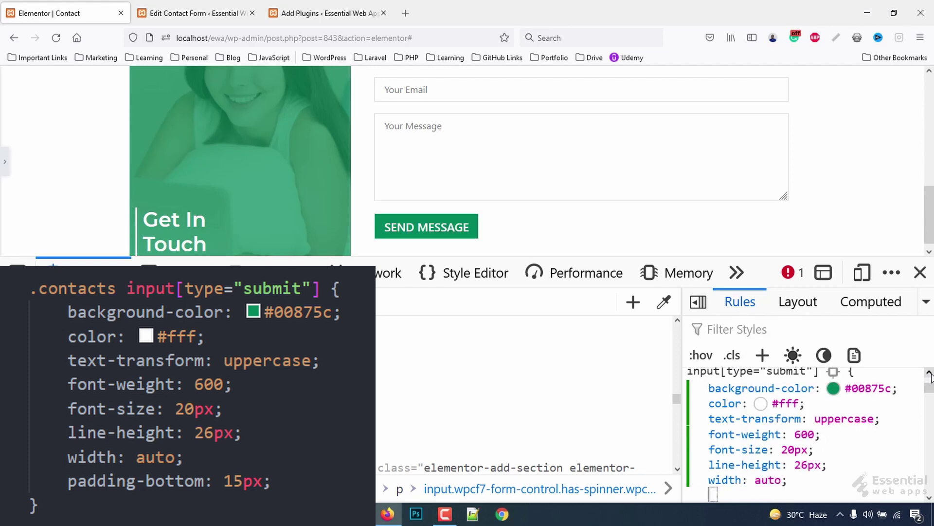
type("padding-bottom")
key("Tab")
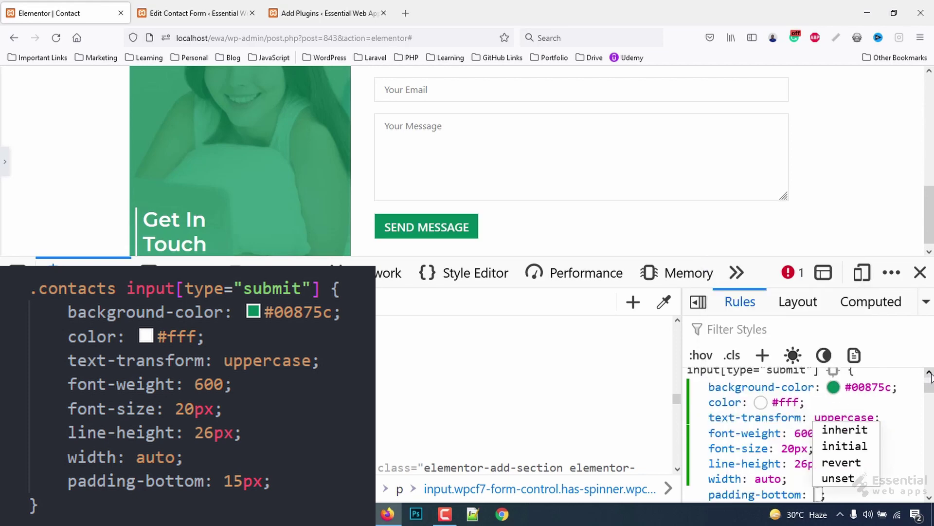
type("5px")
key("Up")
key("Up")
key("Up")
key("Up")
key("Up")
key("Up")
key("Up")
key("Up")
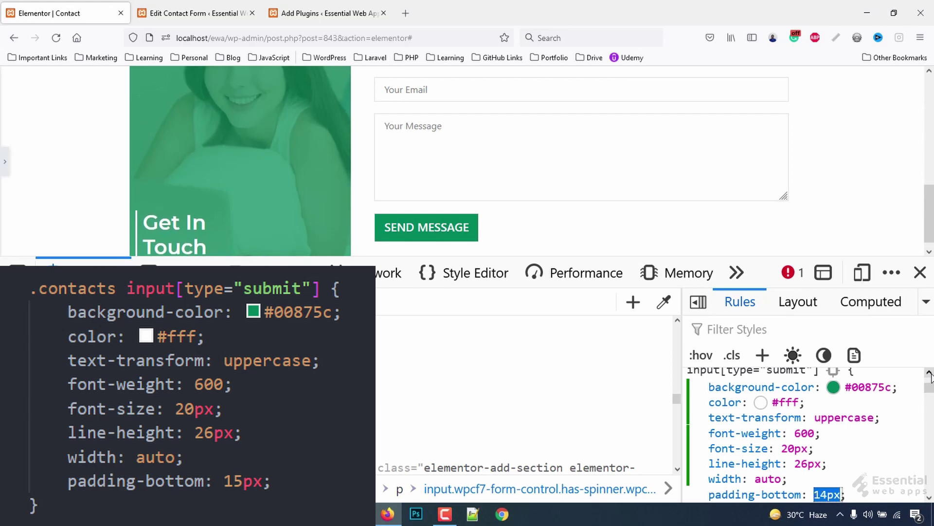
key("Up")
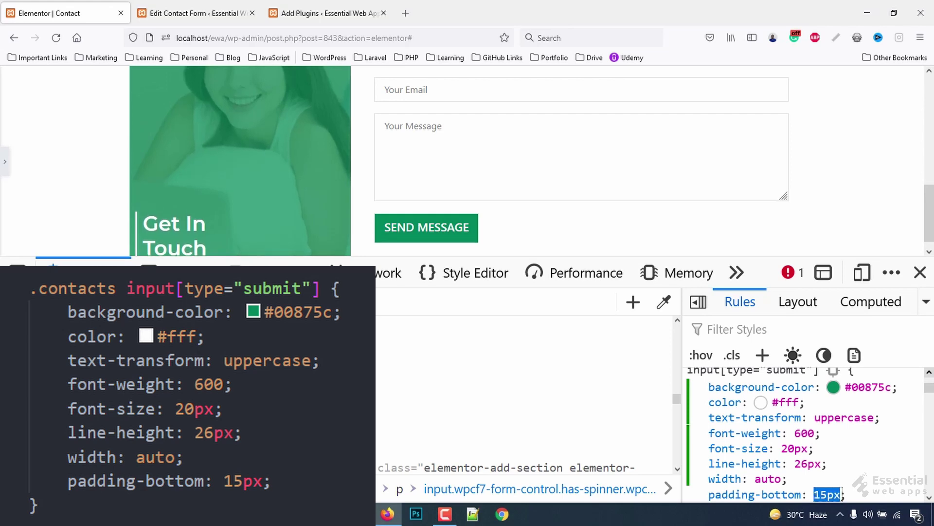
- Close developer tools and set the image column's unlinked left padding to 50
left_click(920, 272)
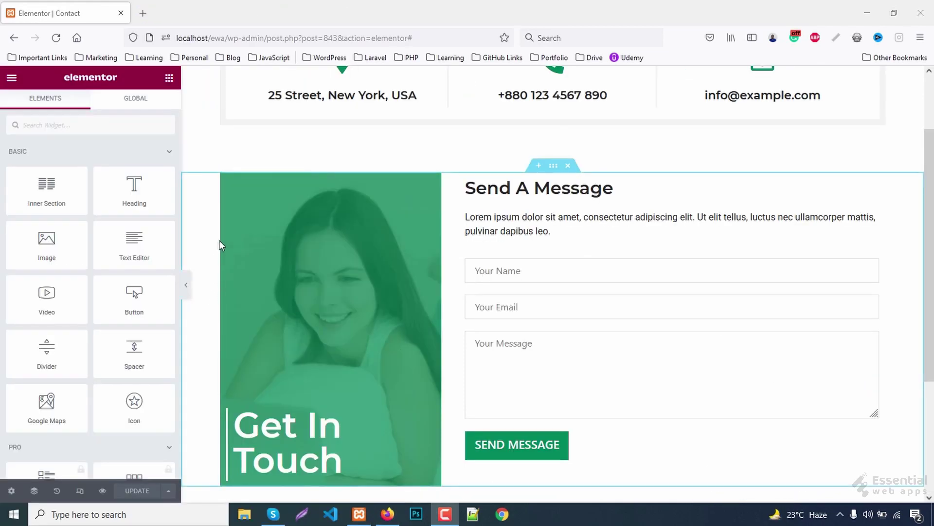
left_click(228, 179)
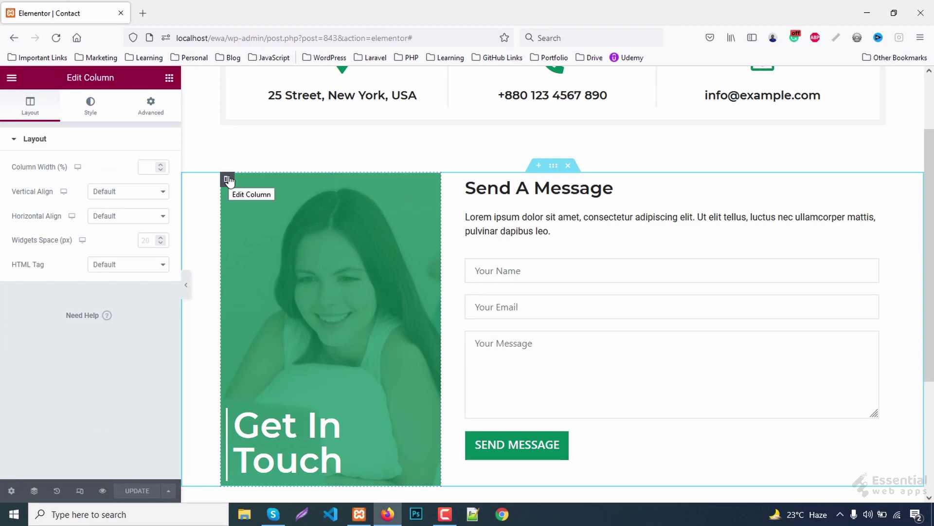
left_click(149, 112)
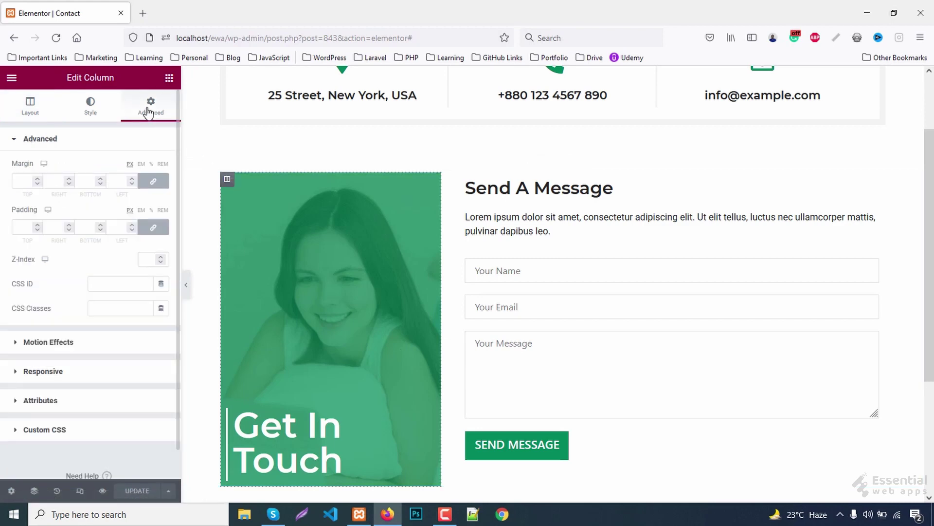
left_click(150, 229)
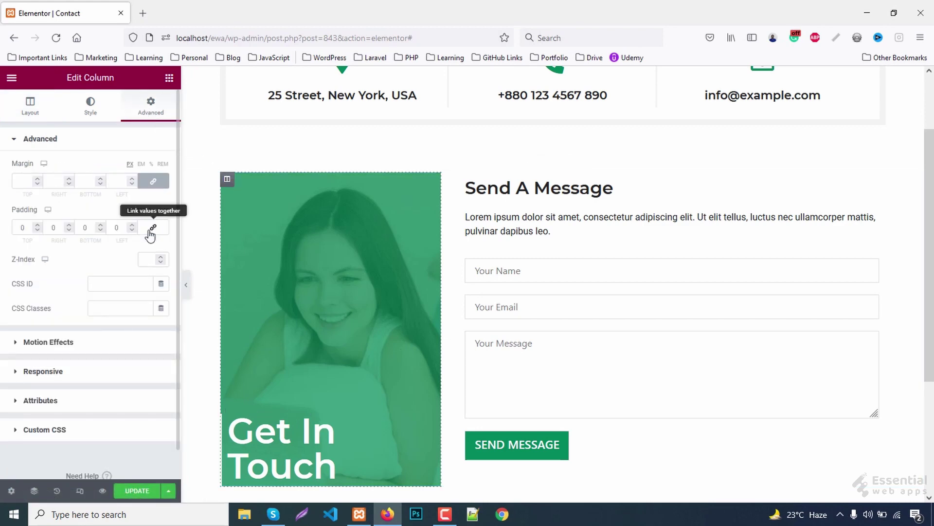
left_click(115, 226)
type("50")
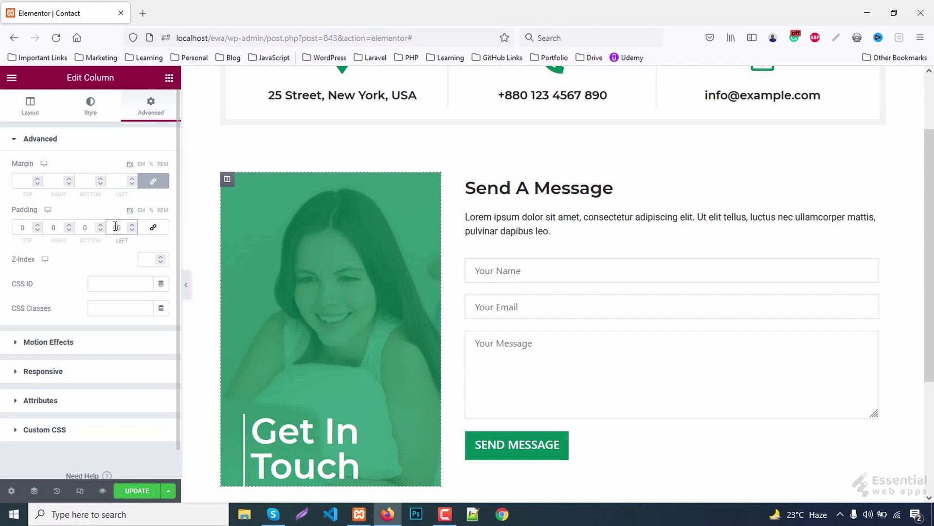
left_click(84, 223)
- Enter 40 bottom padding, then set the Get In Touch heading to size 50, line height 56
type("40")
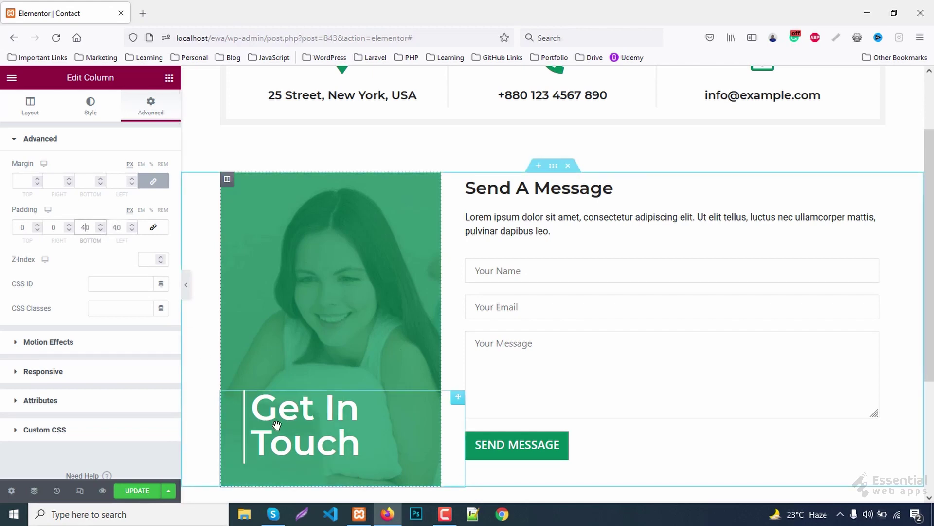
left_click(273, 423)
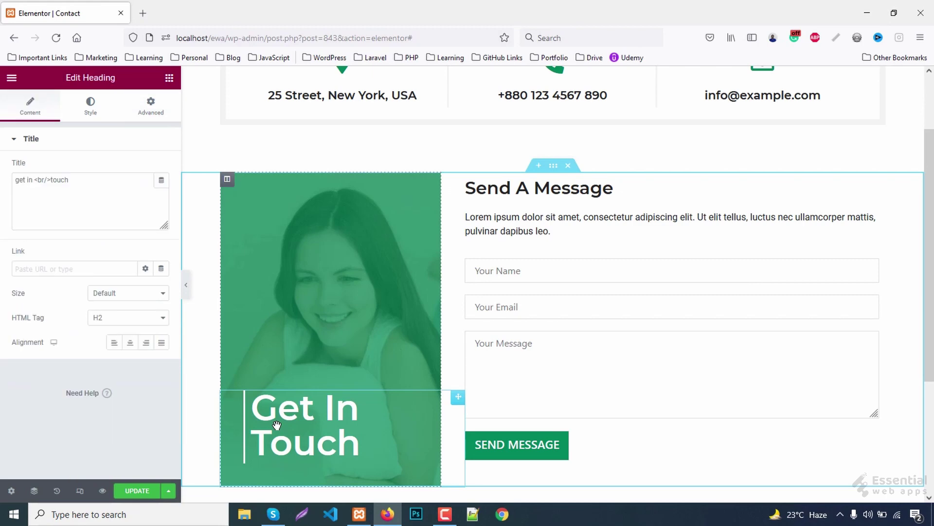
left_click(90, 105)
left_click(162, 192)
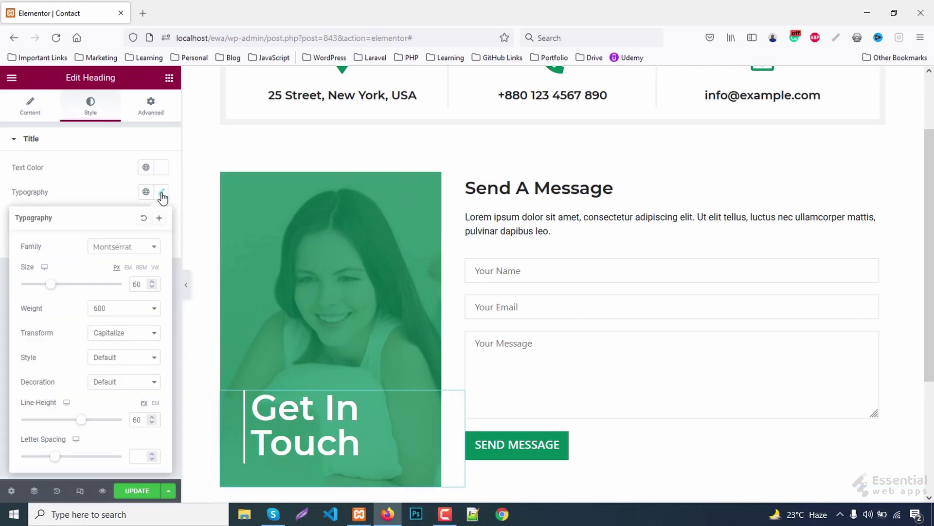
left_click(145, 285)
key("Down")
key("Down")
key("Down")
key("Down")
key("Down")
key("Down")
key("Down")
key("Down")
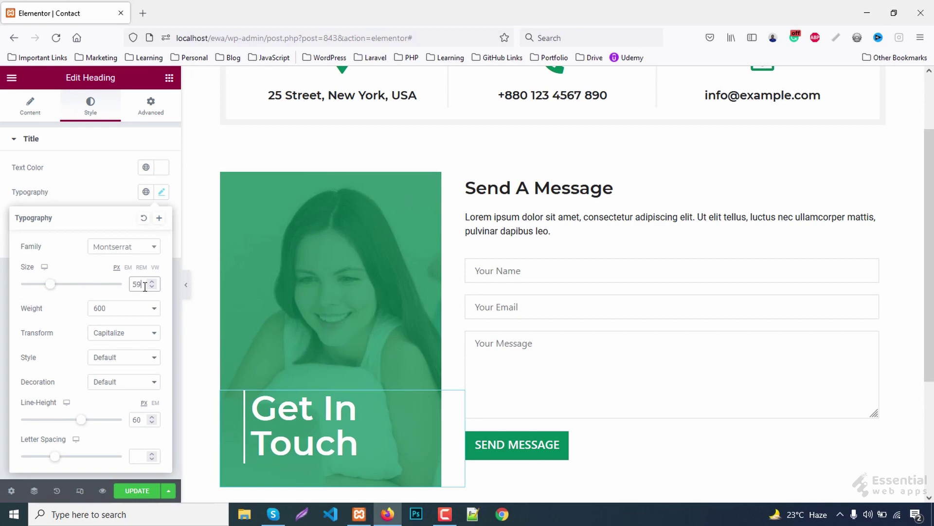
key("Down")
key("Down")
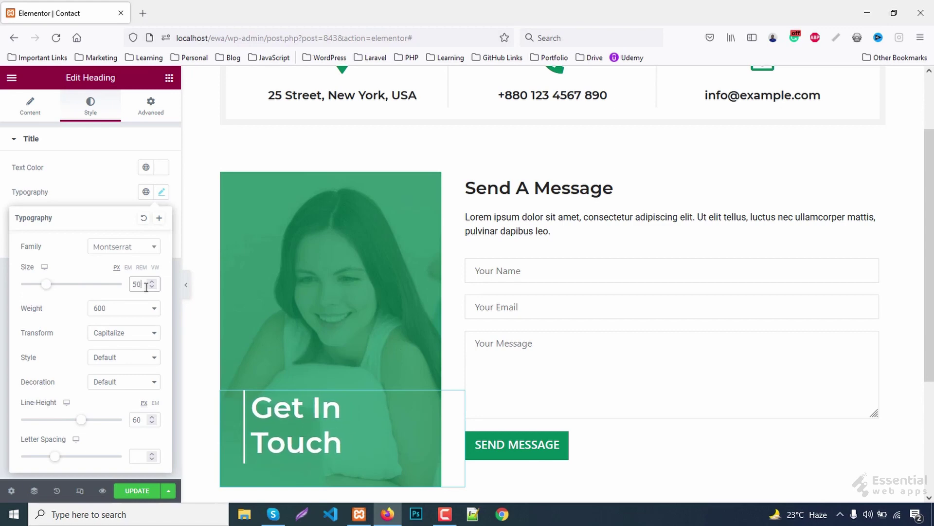
left_click(141, 420)
key("Down")
key("Down")
key("Down")
key("Down")
key("Down")
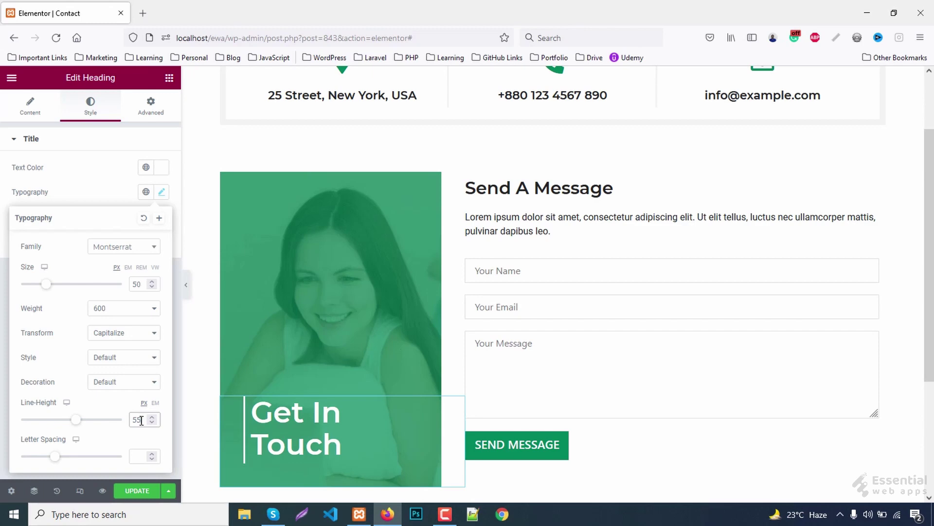
key("Up")
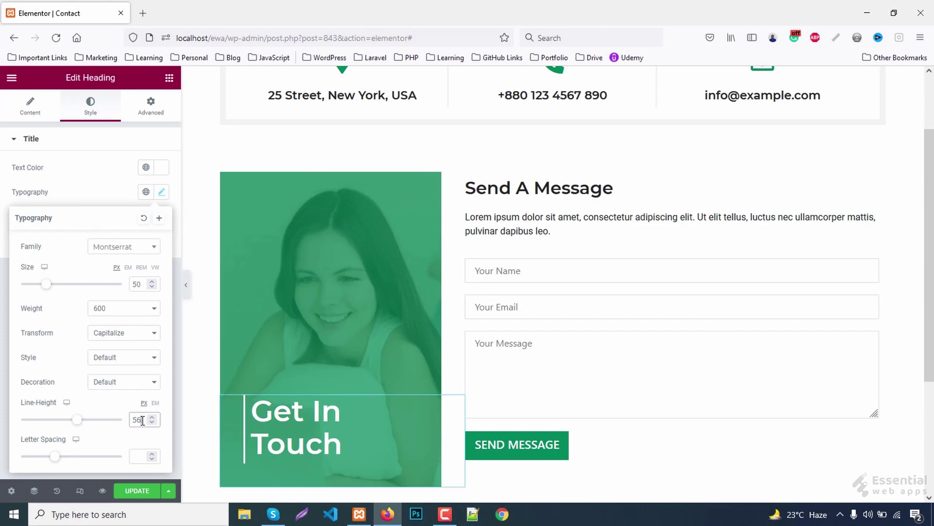
- Collapse the Elementor panel and scroll through the finished contact section
left_click(186, 285)
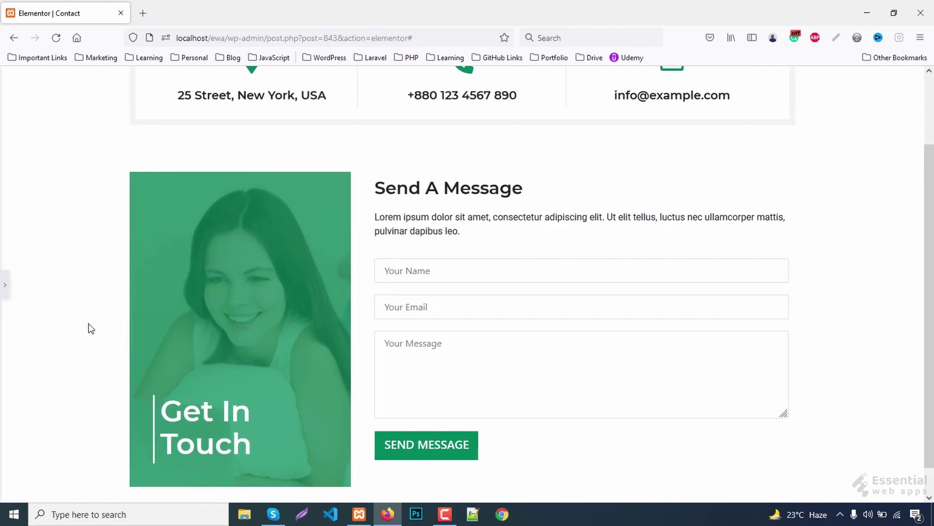
left_click_drag(930, 318, 929, 249)
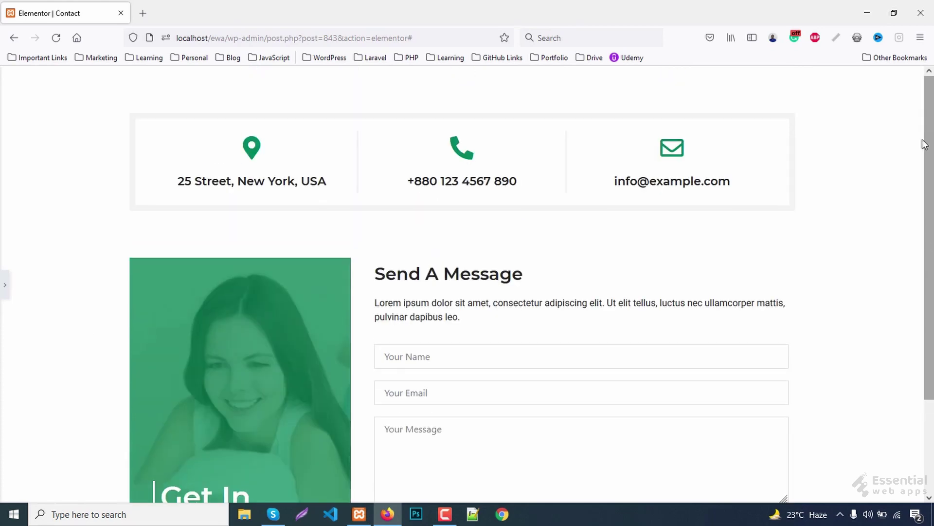
scroll(894, 137, "down", 2)
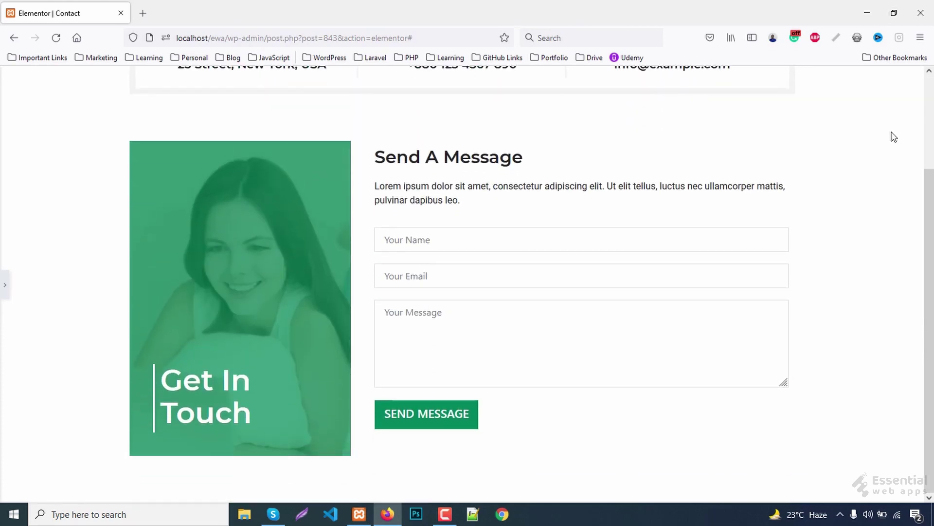
scroll(901, 168, "up", 3)
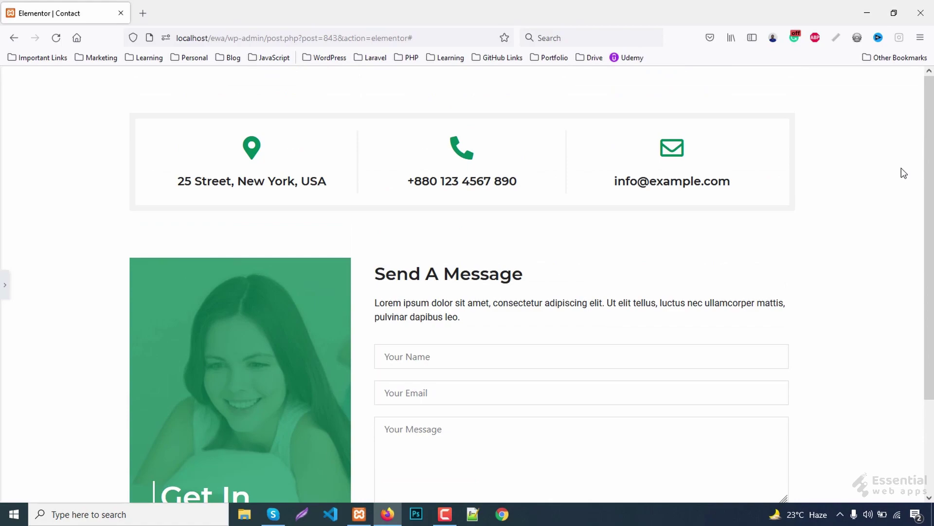
scroll(901, 168, "down", 3)
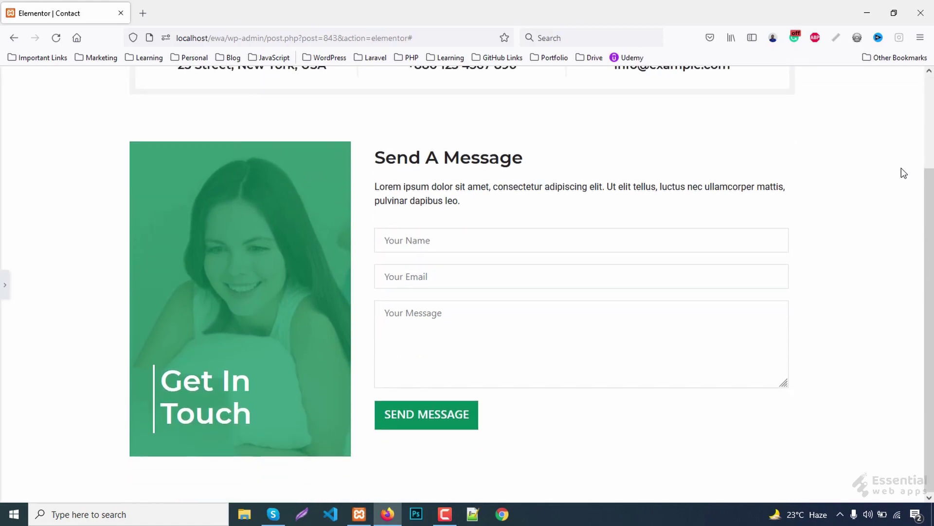